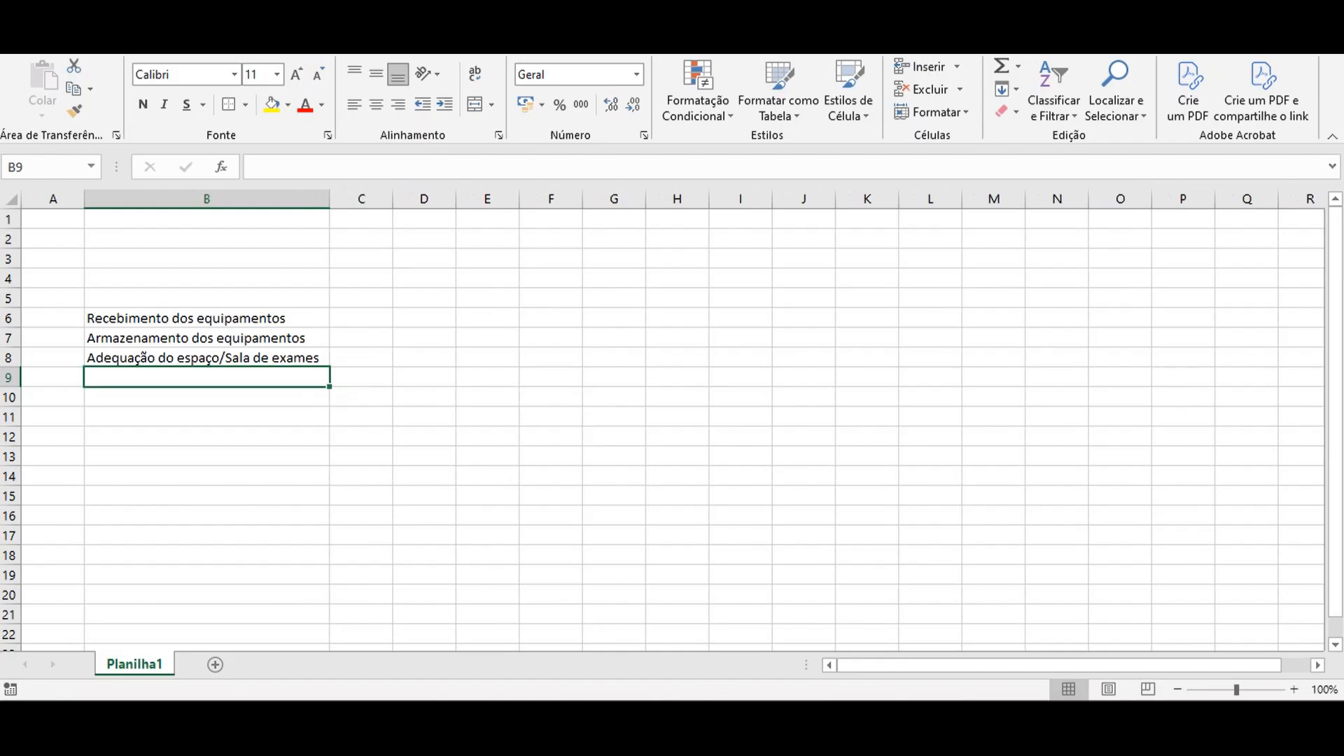
Enter the tasks Instalação do Acelerador Linear, Instalação dos periféricos, Testes do equipamento and Treinamento do equipamento in B9:B12.
{"action": "type", "text": "Instalação do Acelerador Linear"}
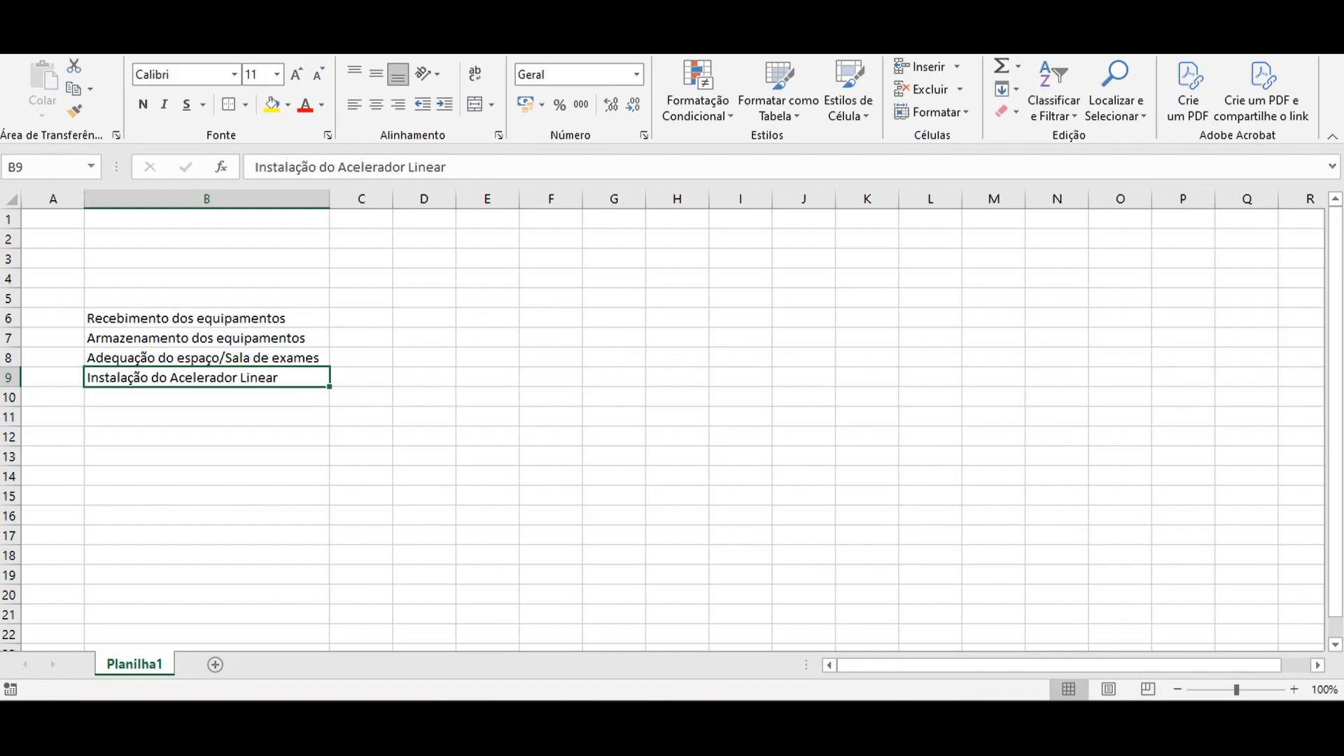
{"action": "key", "text": "ctrl+y"}
{"action": "key", "text": "ctrl+y"}
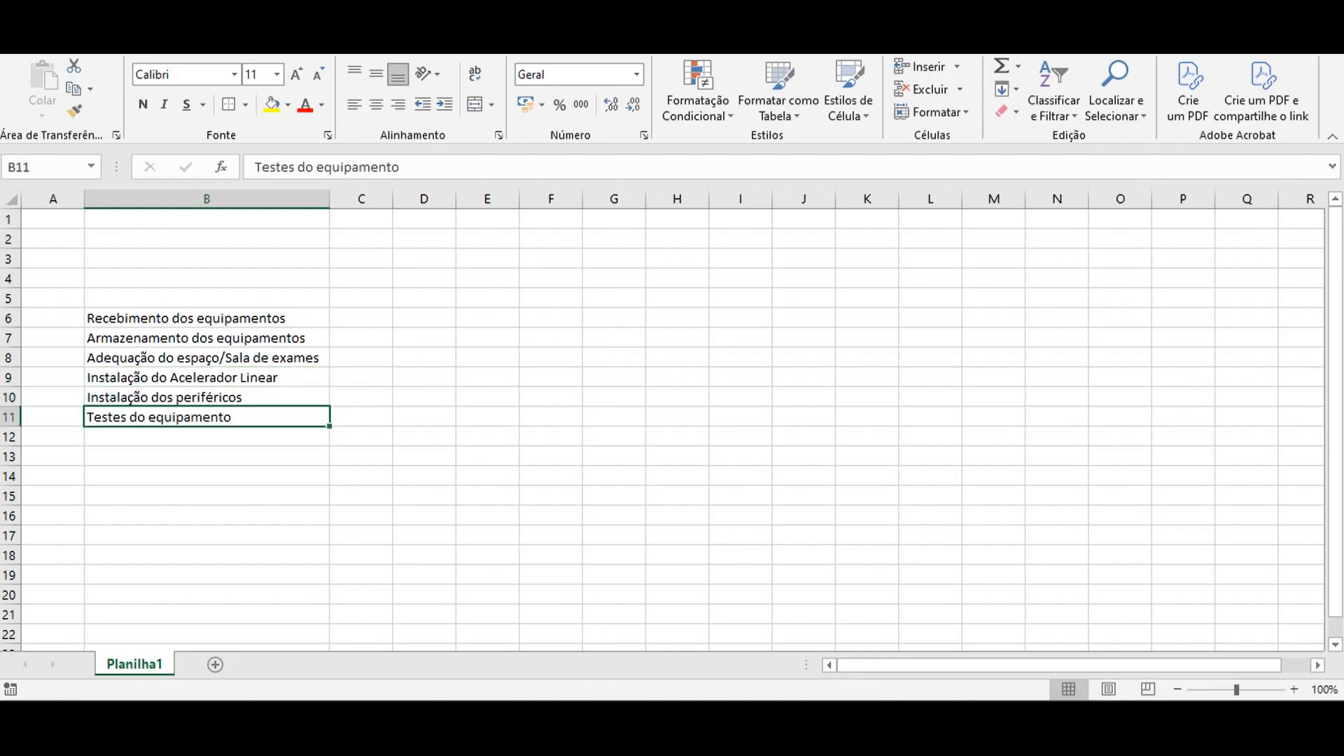
{"action": "key", "text": "ctrl+y"}
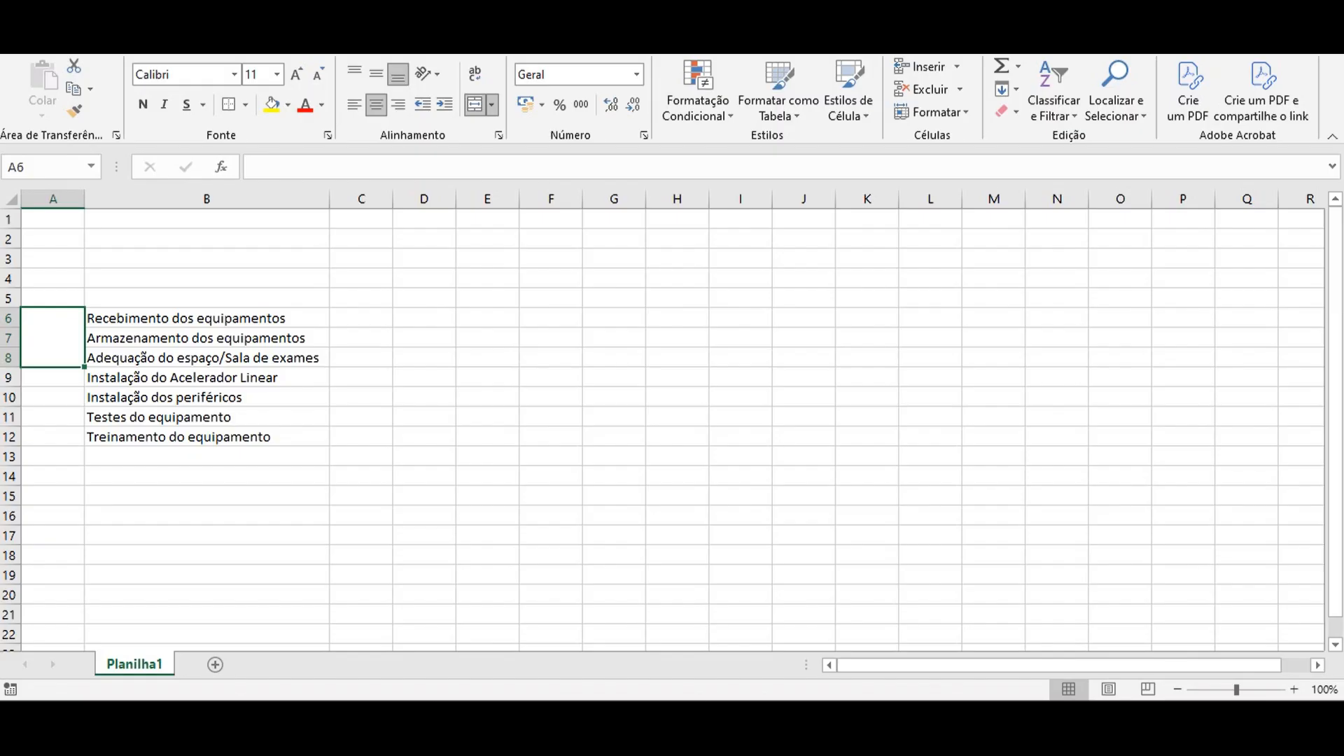
Merge A9:A10 and A11:A12, and label the three merged blocks in column A Etapa 1, Etapa 2 and Etapa 3.
{"action": "left_click", "coordinate": [52, 387]}
{"action": "key", "text": "ctrl+y"}
{"action": "key", "text": "ctrl+y"}
{"action": "key", "text": "ctrl+y"}
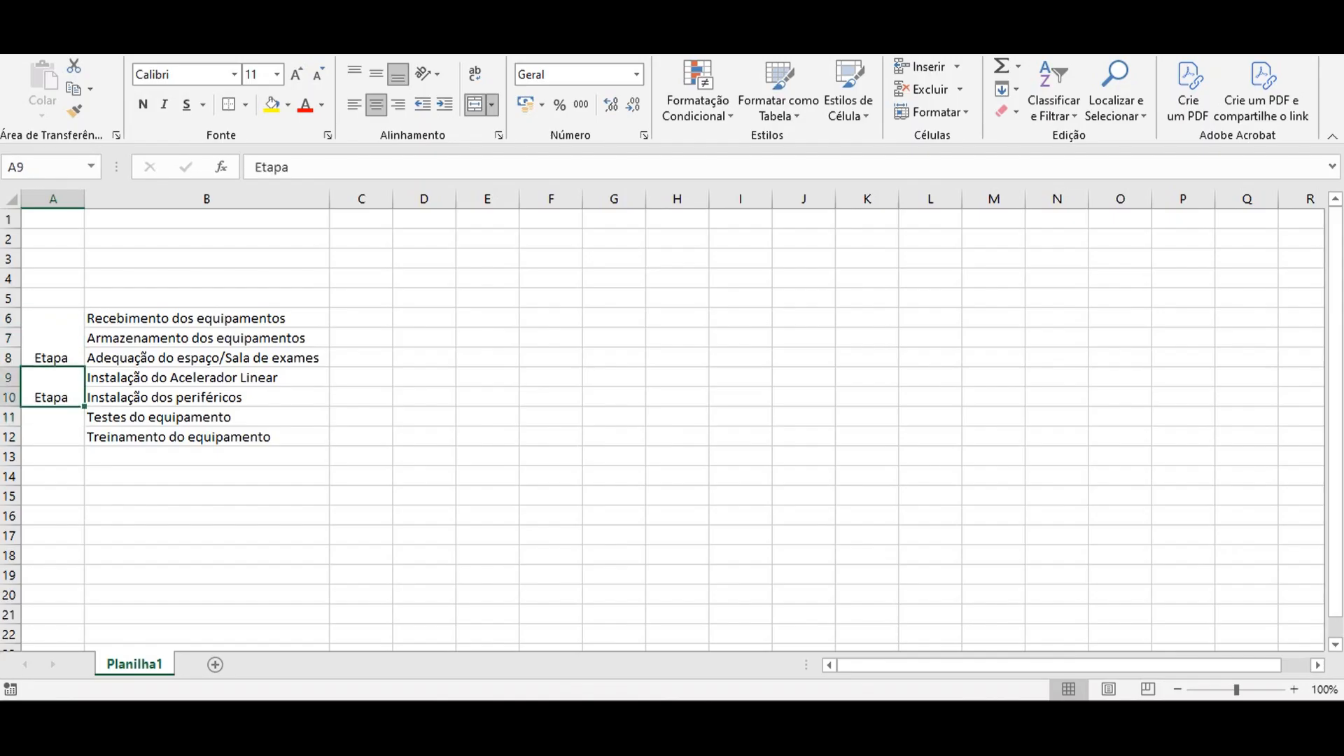
{"action": "key", "text": "ctrl+y"}
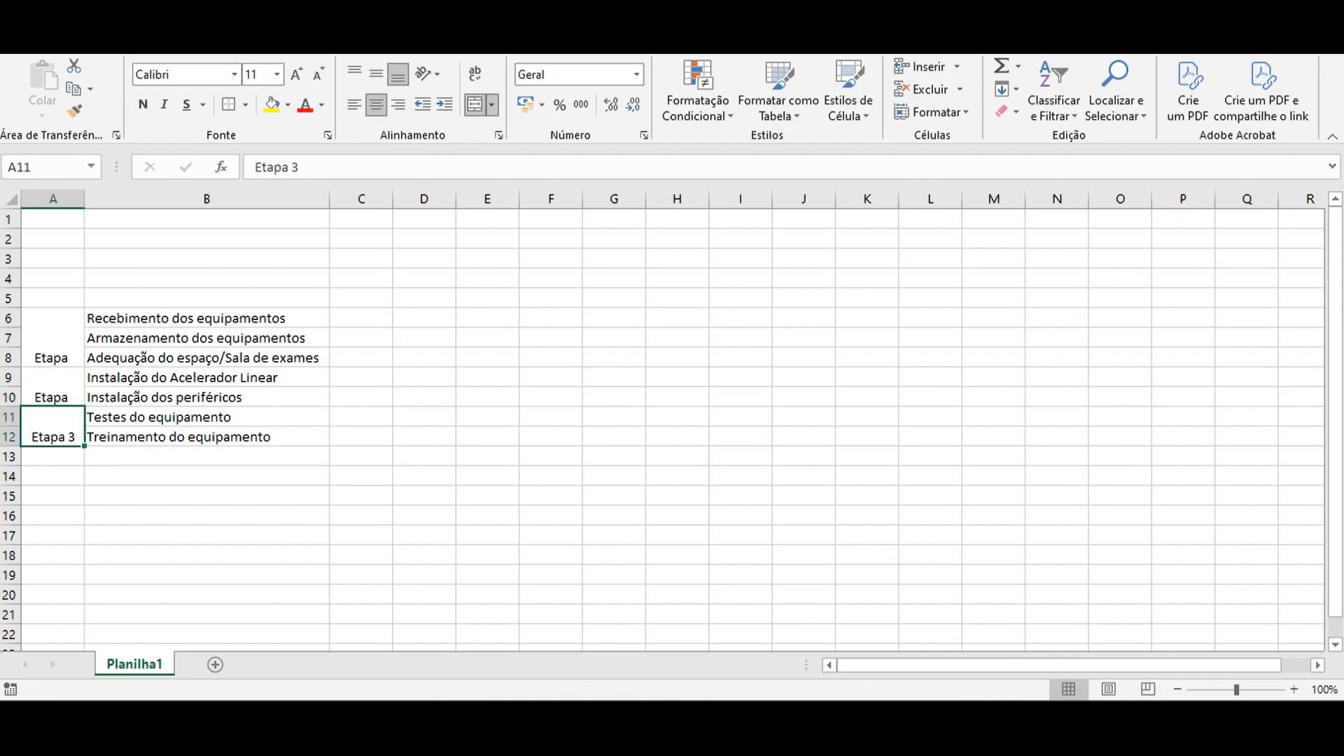
{"action": "key", "text": "ctrl+y"}
{"action": "key", "text": "ctrl+y"}
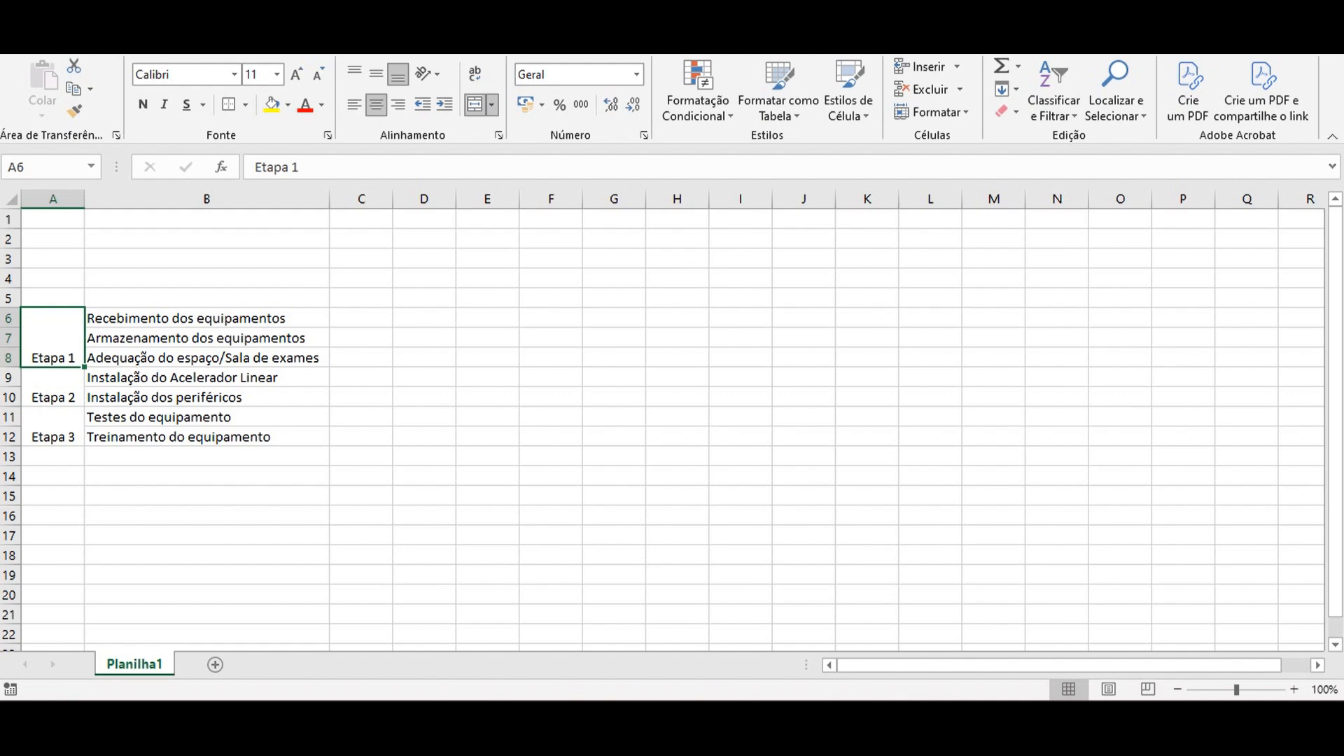
Enter the start and end dates 02/01/2025 and 03/01/2025 in C6:D6, and 03/01/2025 and 04/01/2025 in C7:D7.
{"action": "key", "text": "ctrl+y"}
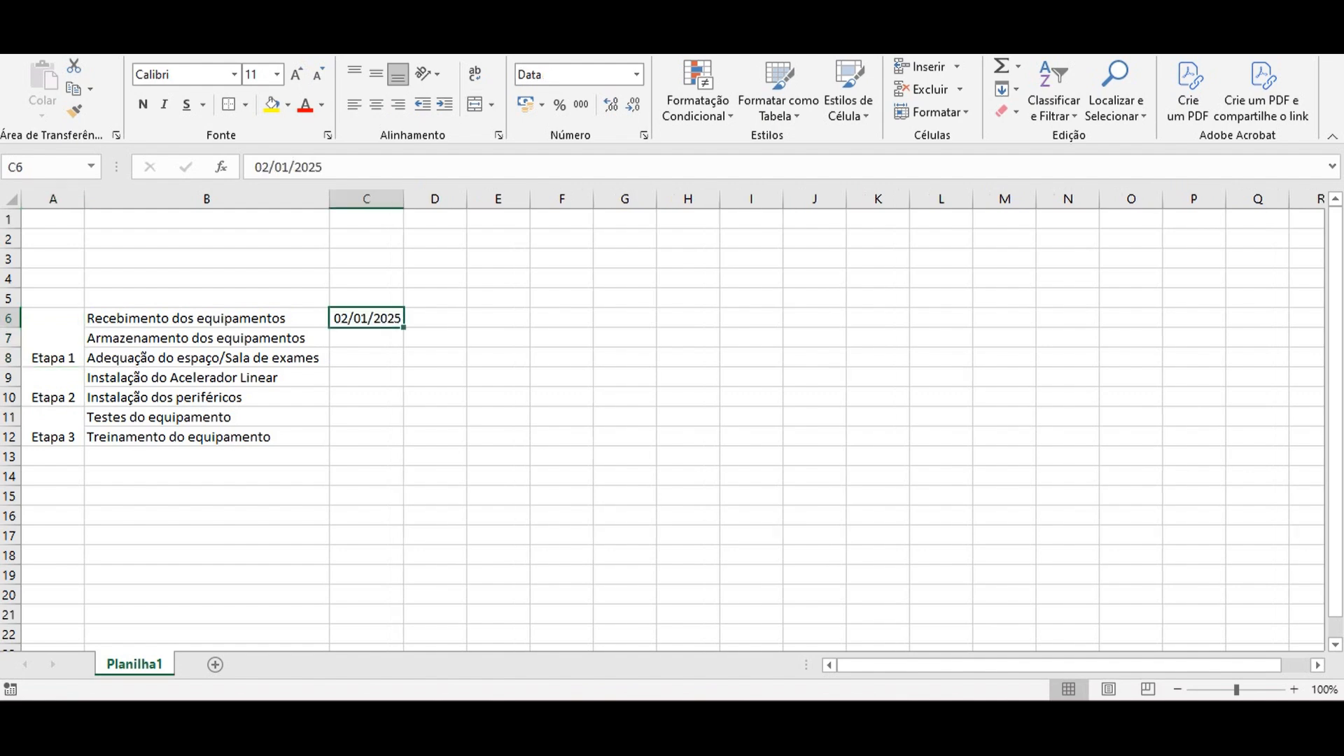
{"action": "key", "text": "ctrl+y"}
{"action": "key", "text": "ctrl+y"}
{"action": "key", "text": "ctrl+y"}
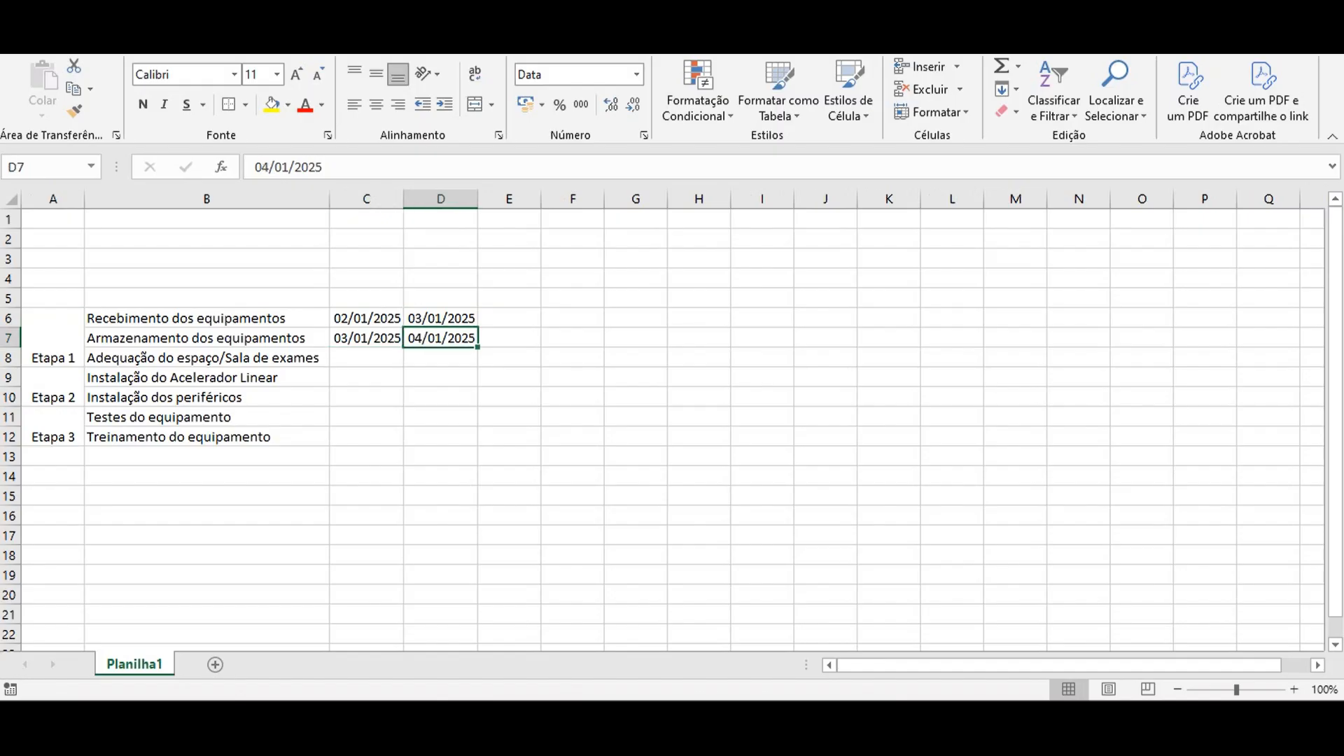
Enter the date pairs 31/12/2024–15/01/2025, 16/01/2025–30/01/2025 and 20/01/2025–05/02/2025 in columns C and D of rows 8 to 10.
{"action": "key", "text": "ctrl+y"}
{"action": "key", "text": "ctrl+y"}
{"action": "key", "text": "ctrl+y"}
{"action": "key", "text": "ctrl+y"}
{"action": "key", "text": "ctrl+y"}
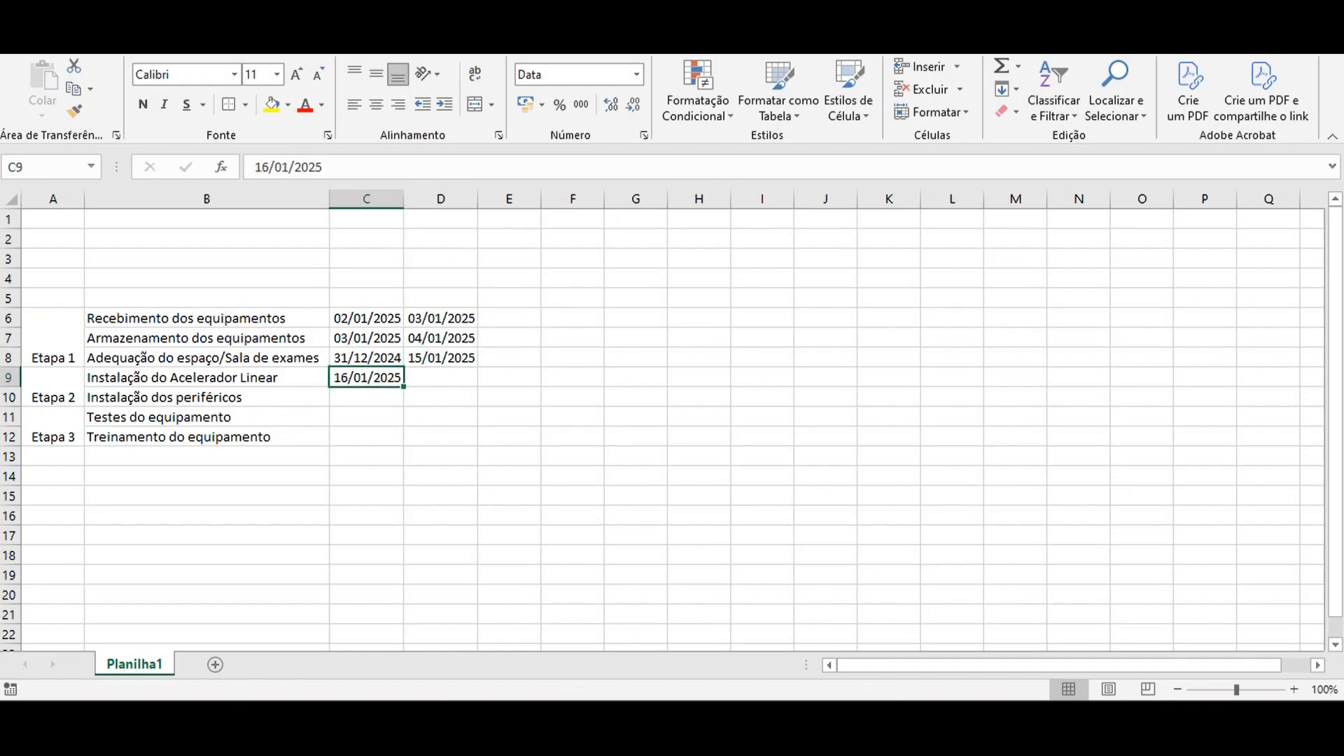
{"action": "key", "text": "ctrl+y"}
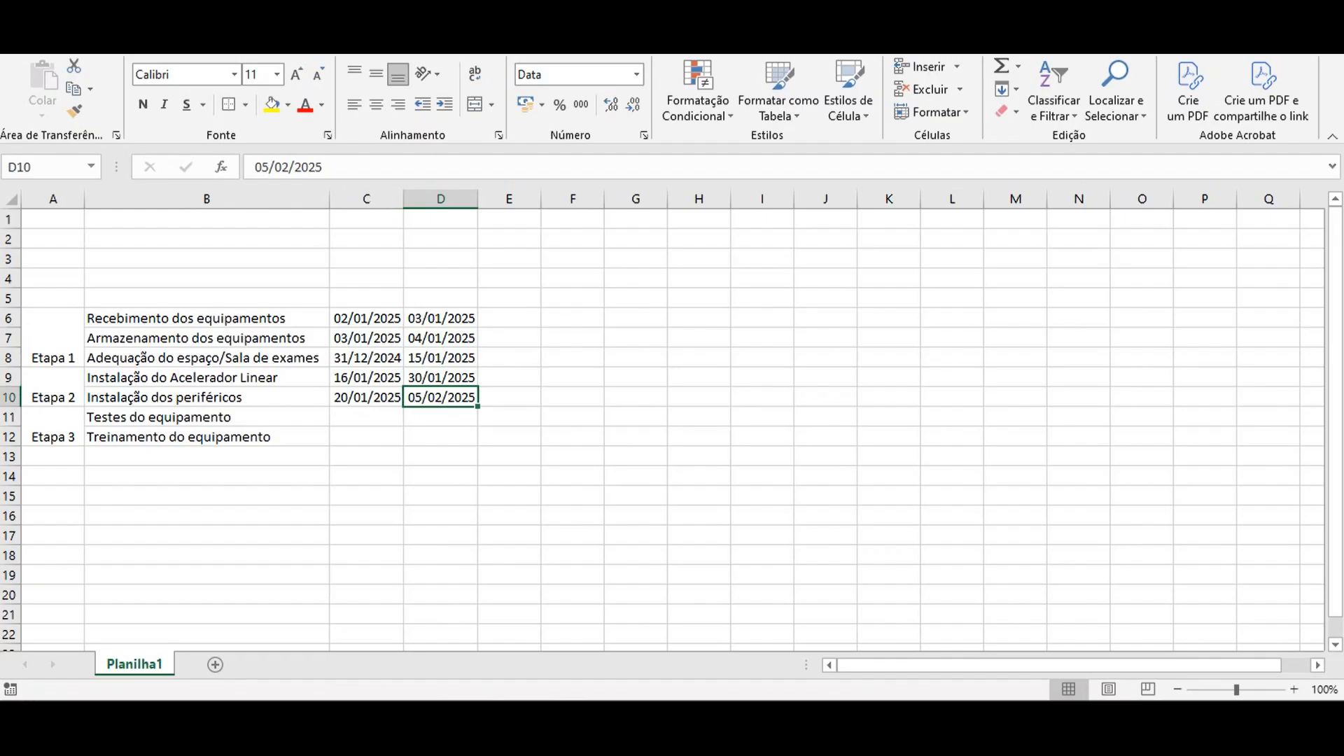
Enter the dates 06/02/2025–09/02/2025 for Testes do equipamento and 15/02/2025–20/02/2025 for Treinamento do equipamento.
{"action": "key", "text": "ctrl+y"}
{"action": "key", "text": "ctrl+y"}
{"action": "key", "text": "ctrl+y"}
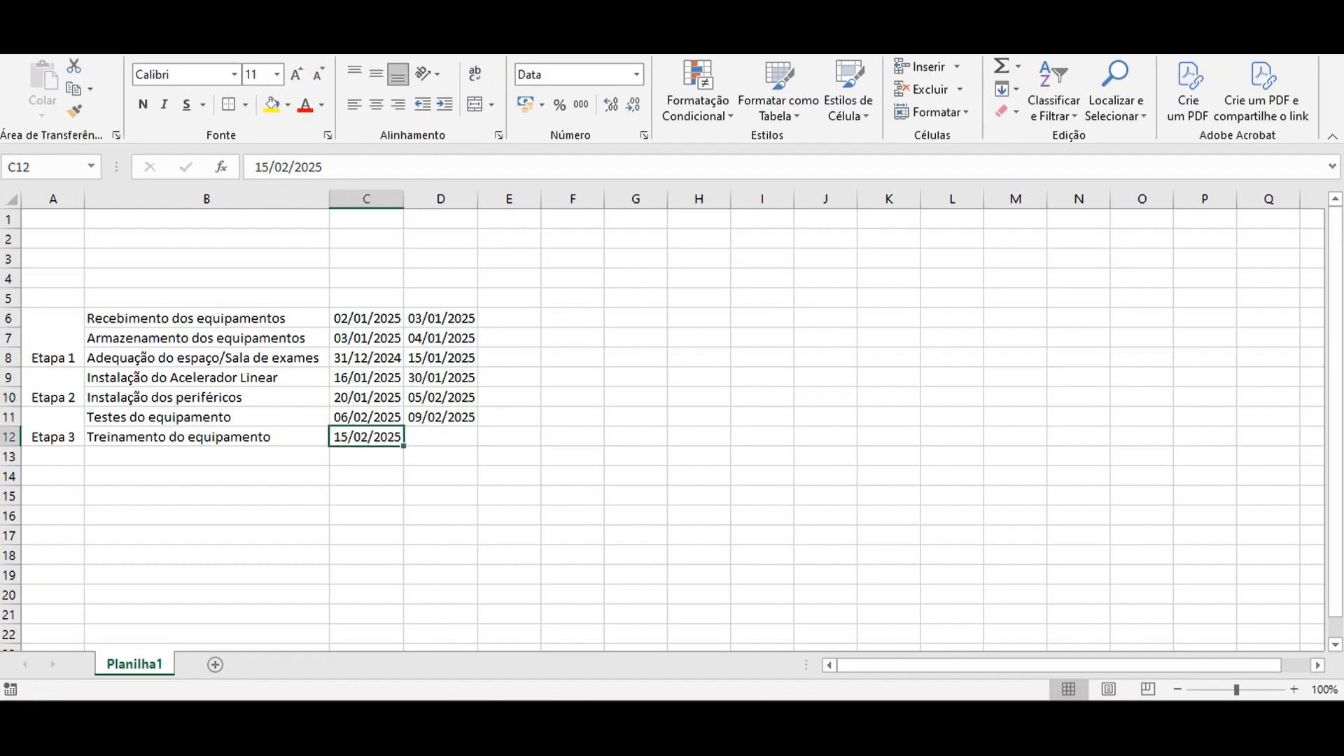
{"action": "key", "text": "ctrl+y"}
Enter the labels Período de obra e instalação in B3 and Evoluído da obra in B4, and make row 2 taller.
{"action": "key", "text": "ctrl+y"}
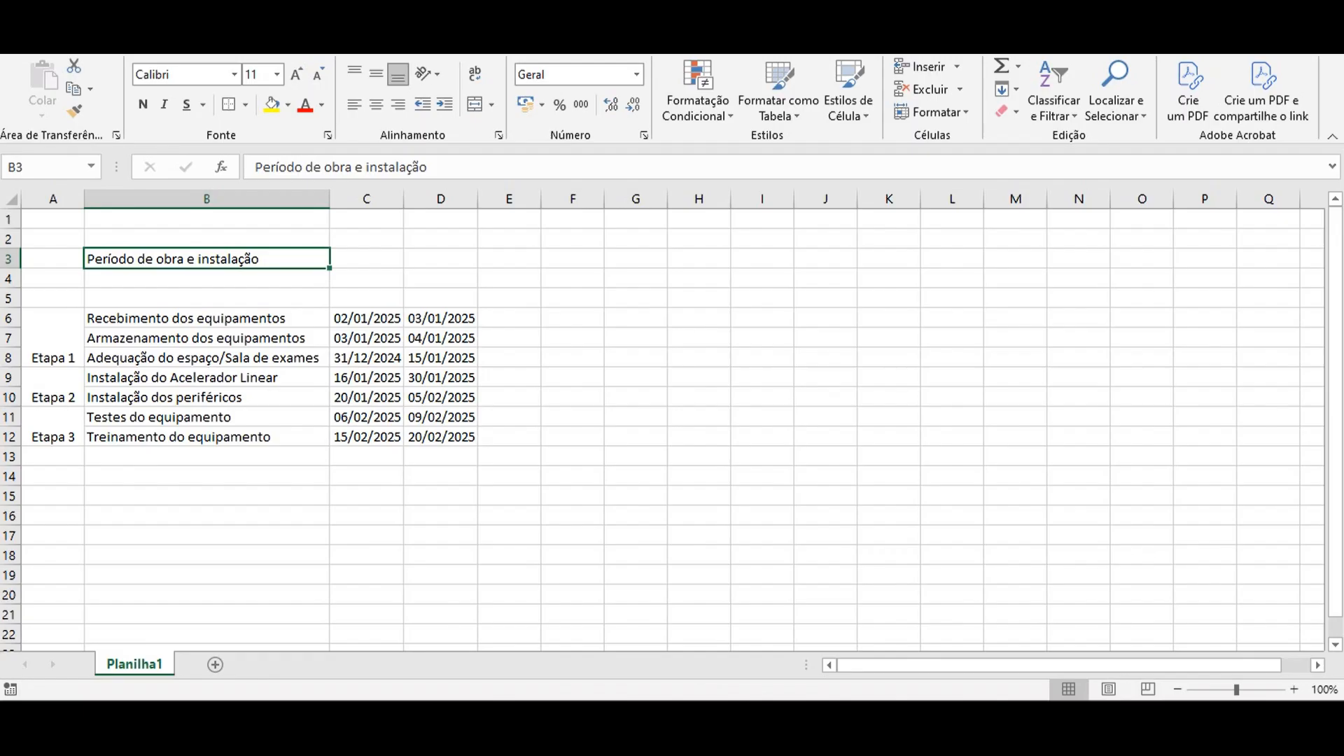
{"action": "key", "text": "ctrl+y"}
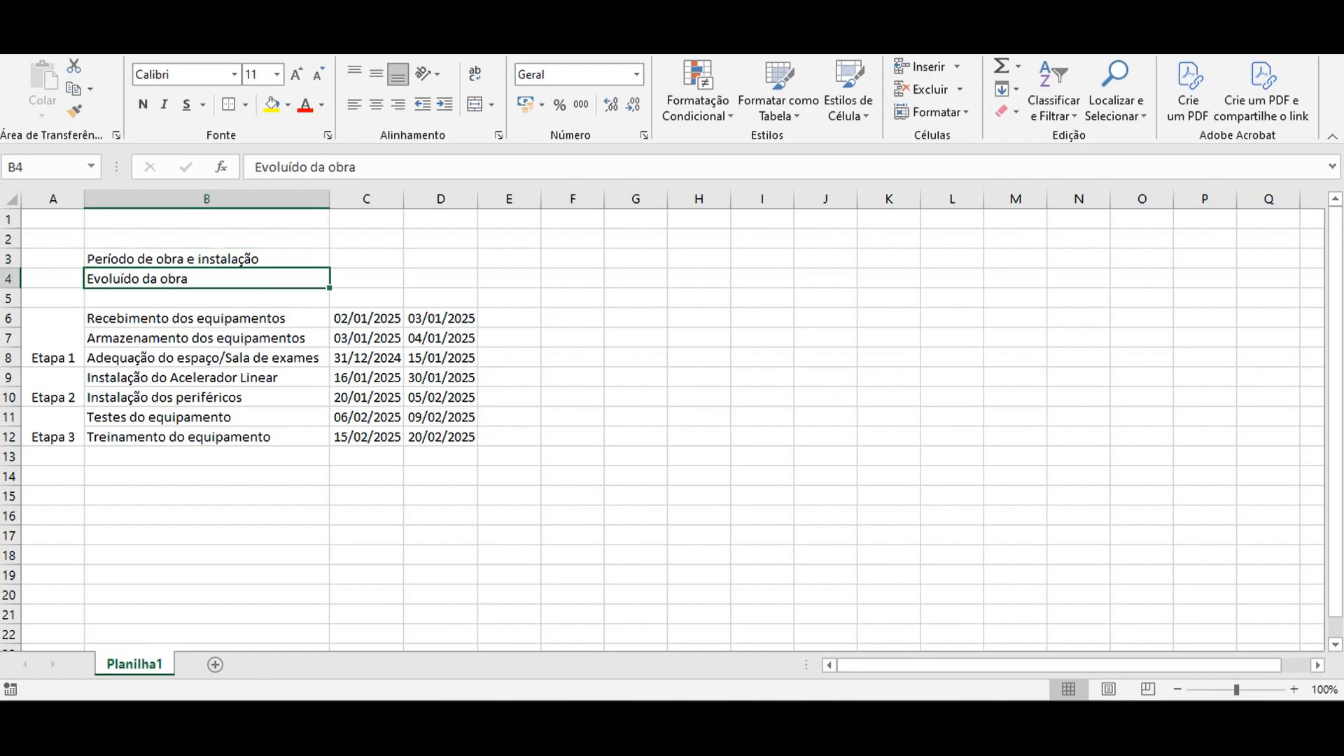
{"action": "key", "text": "ctrl+y"}
Set the Período de obra e instalação dates to 31/12/2024 in C3 and 20/02/2025 in D3.
{"action": "key", "text": "ctrl+y"}
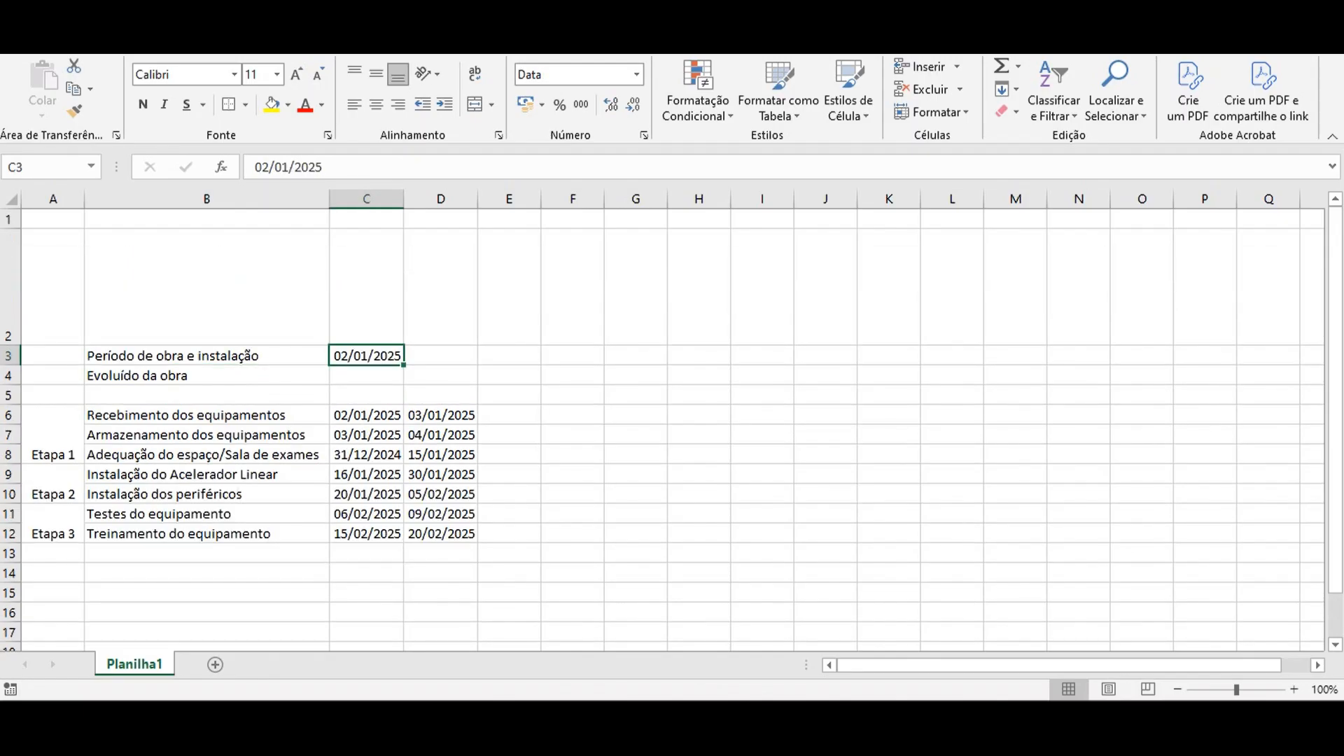
{"action": "key", "text": "ctrl+y"}
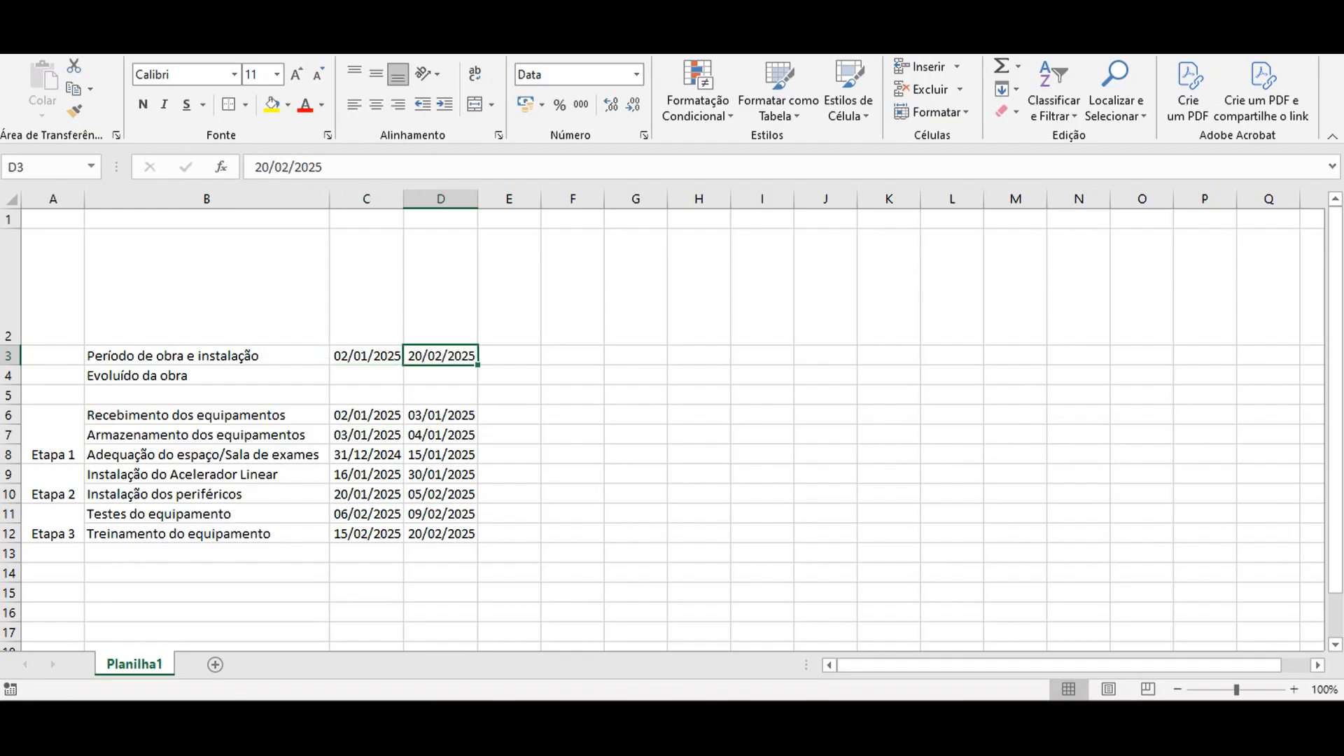
{"action": "key", "text": "ctrl+y"}
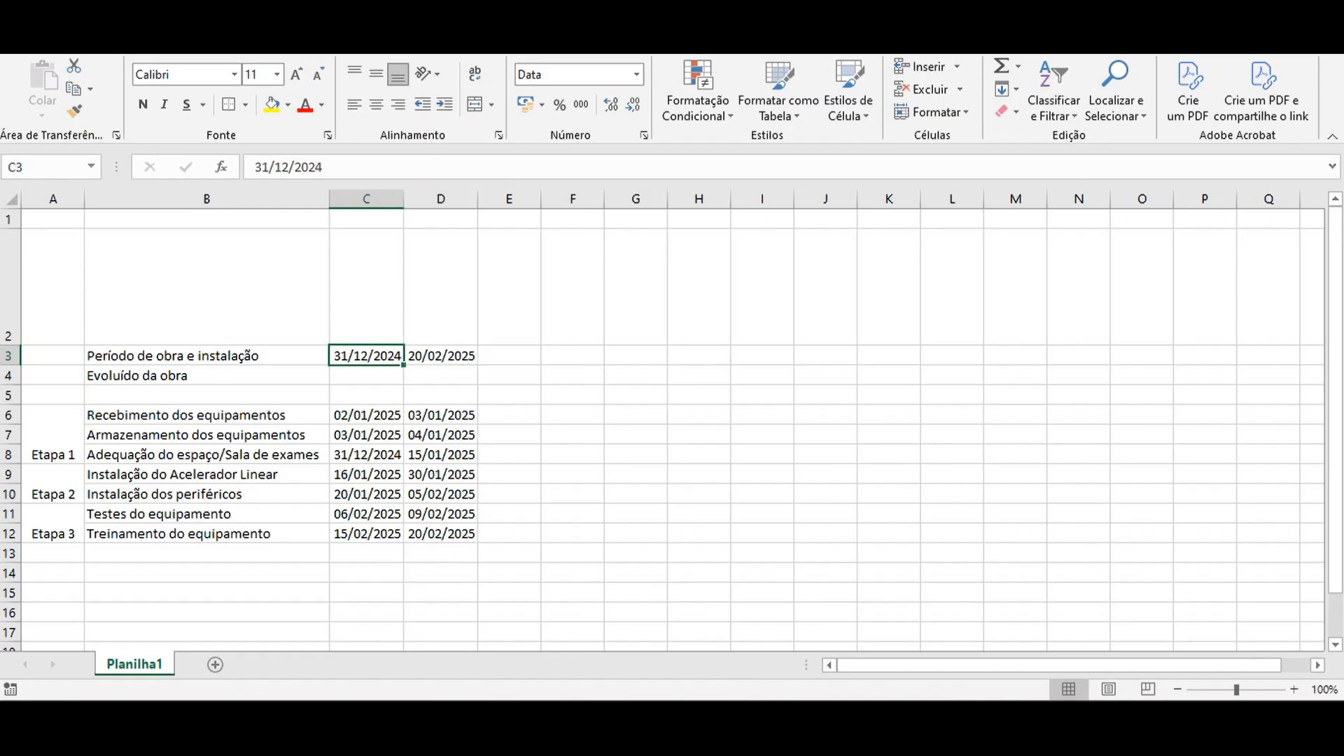
Enter 31/12/2025 in H2 as text rotated upwards, and narrow columns E to H.
{"action": "left_click", "coordinate": [888, 494]}
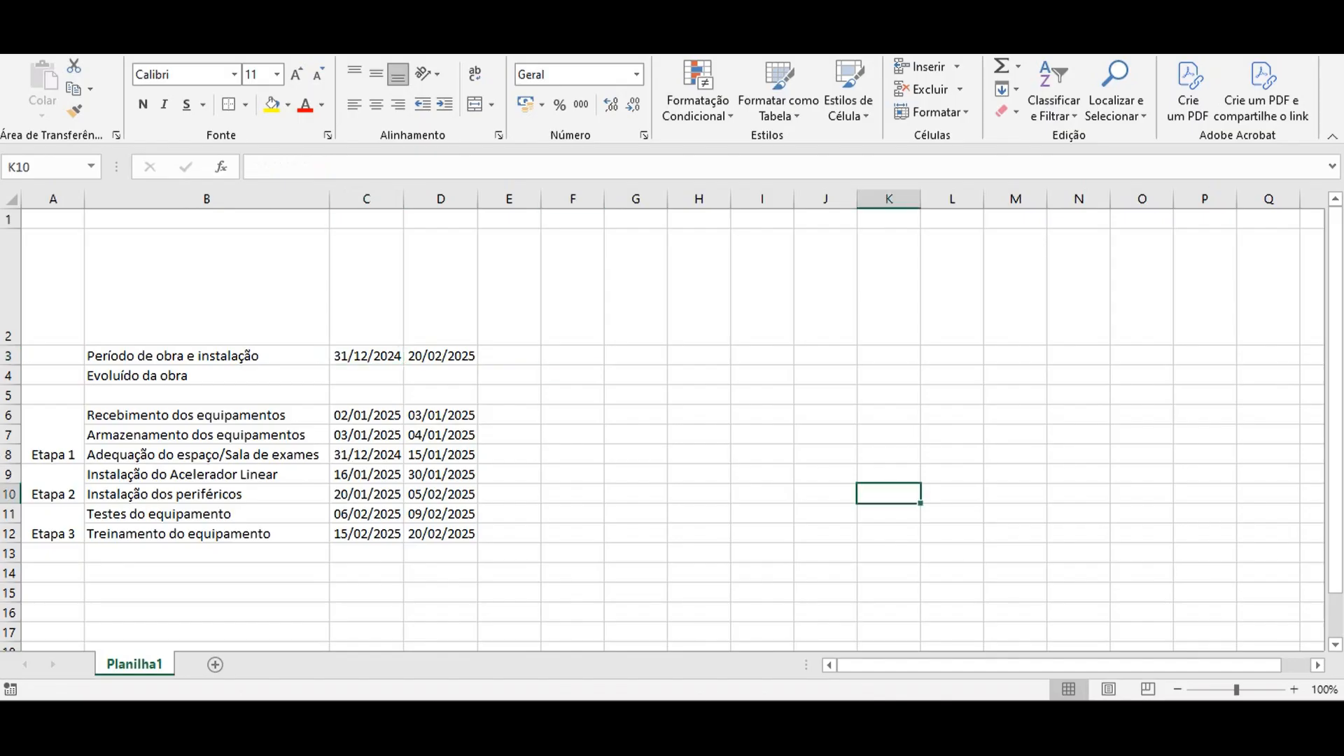
{"action": "key", "text": "ctrl+y"}
{"action": "key", "text": "ctrl+y"}
{"action": "key", "text": "ctrl+y"}
{"action": "key", "text": "ctrl+y"}
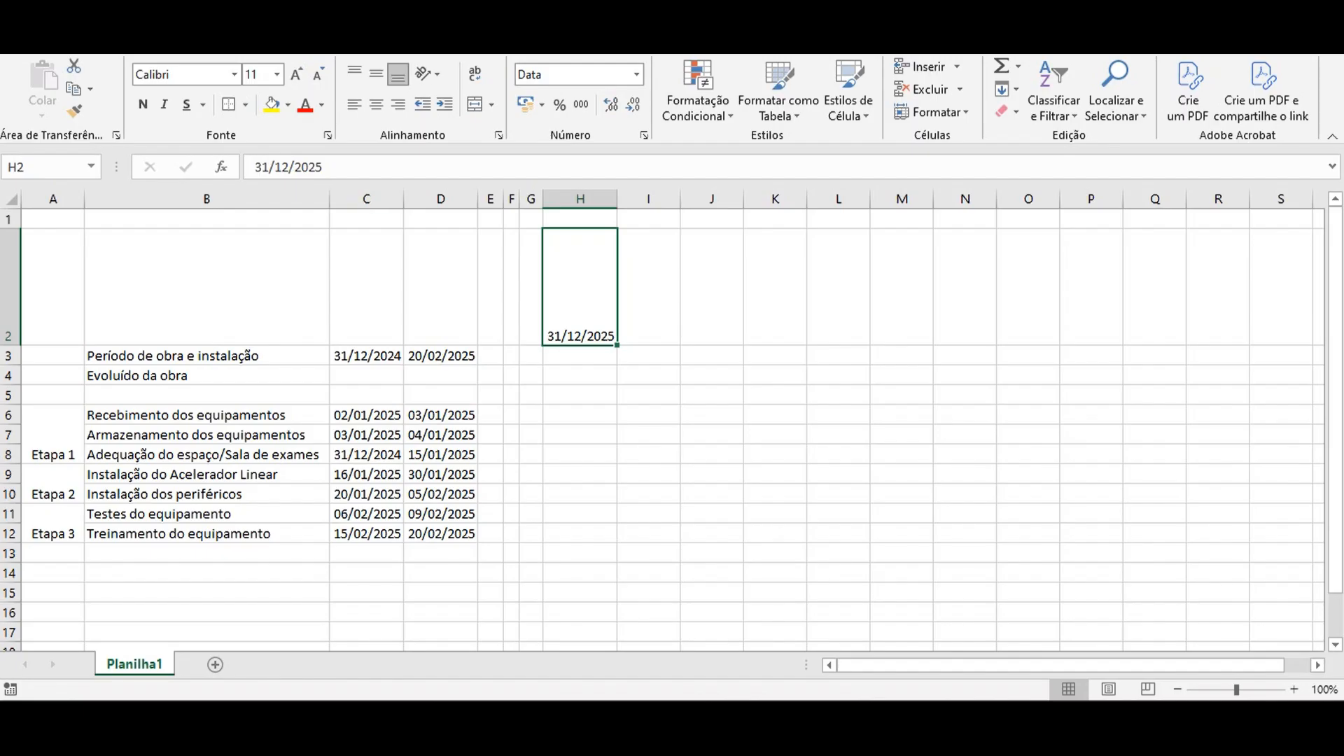
{"action": "left_click", "coordinate": [476, 161]}
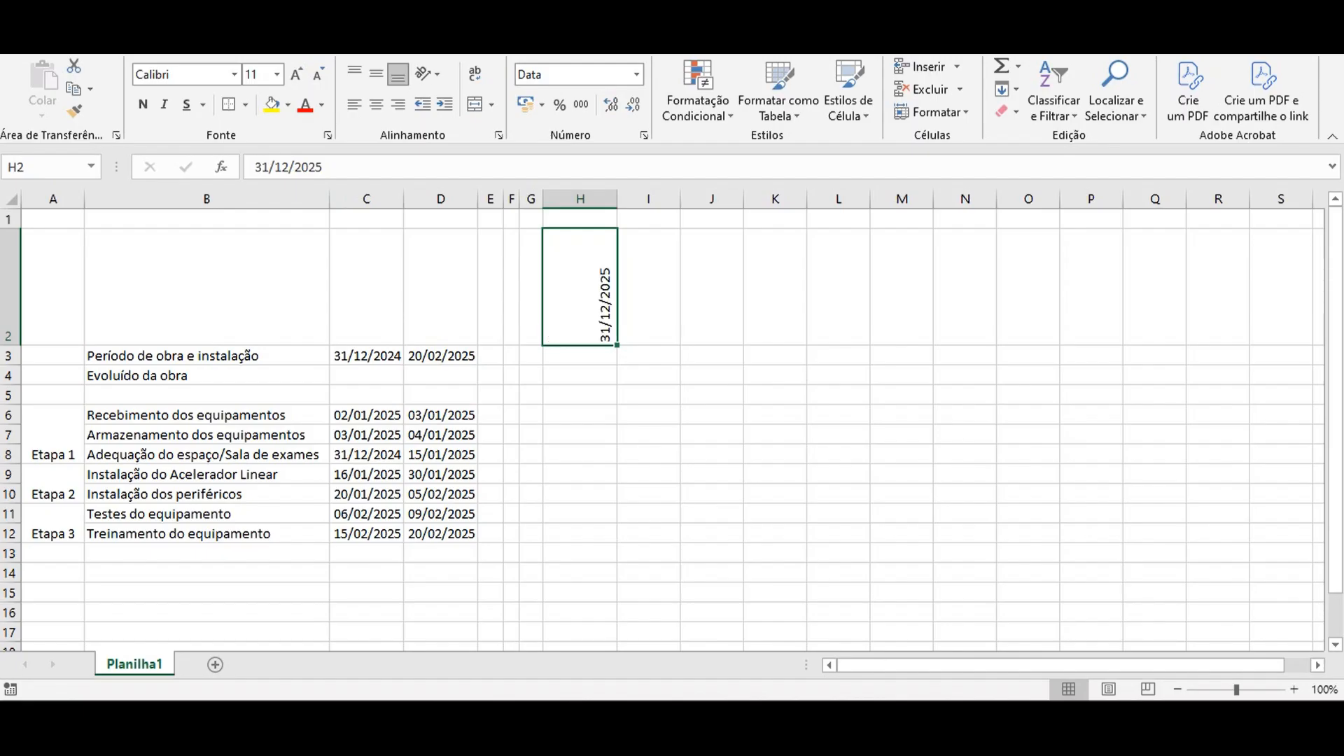
{"action": "double_click", "coordinate": [617, 199]}
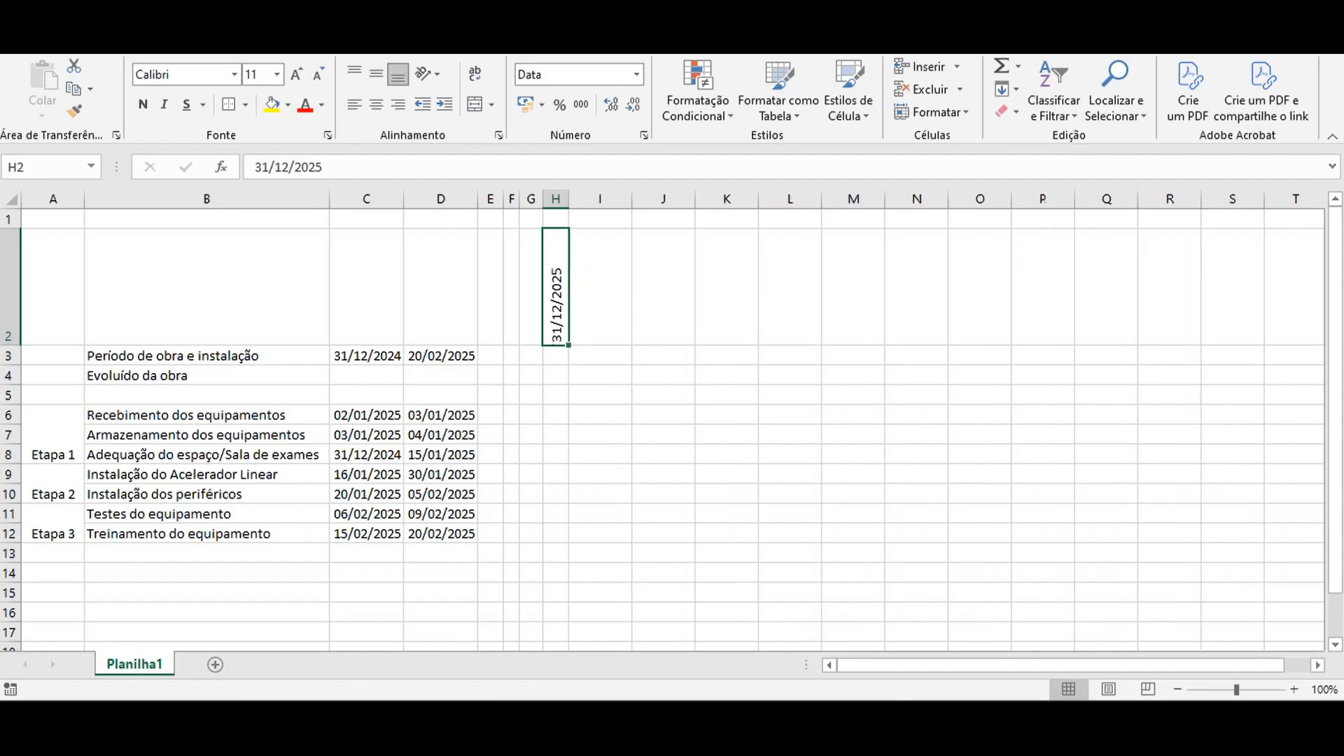
Fill daily dates across row 2 from 31/12/2024 in H2 to 11/01/2025 in S2.
{"action": "left_click_drag", "start_coordinate": [568, 345], "coordinate": [1265, 345]}
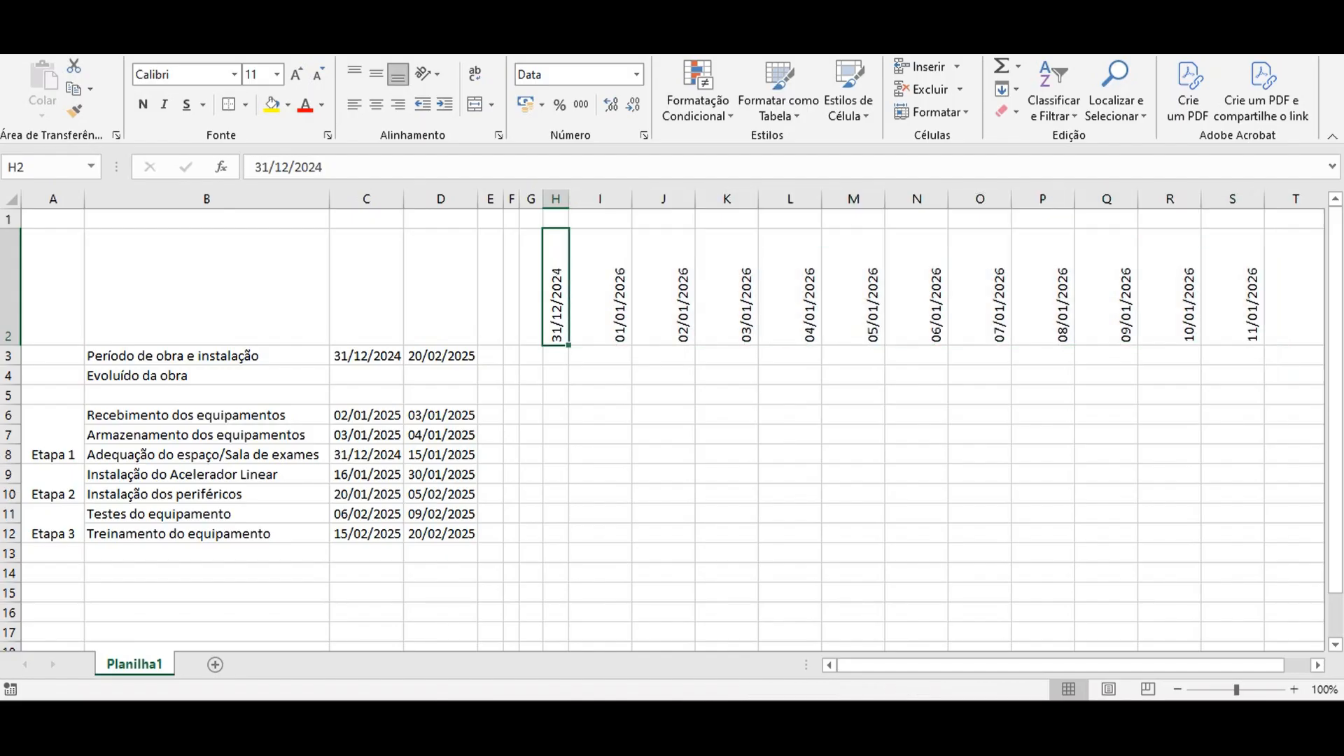
{"action": "left_click_drag", "start_coordinate": [568, 345], "coordinate": [1265, 345]}
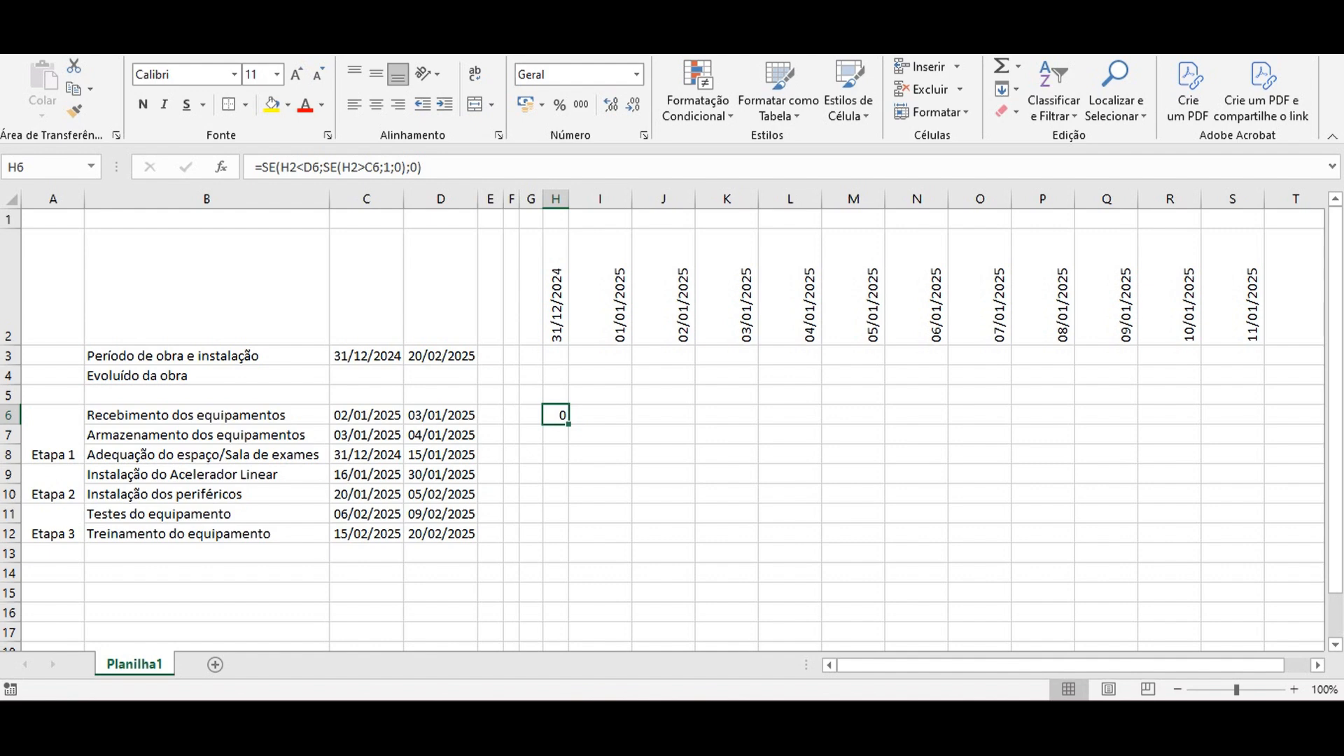
Fill the formula =SE(H2<$D$6;SE(H2>$C$6;1;0);0) from H6 across to N6, and set D6 to 04/01/2025 to test it.
{"action": "left_click_drag", "start_coordinate": [568, 424], "coordinate": [883, 419]}
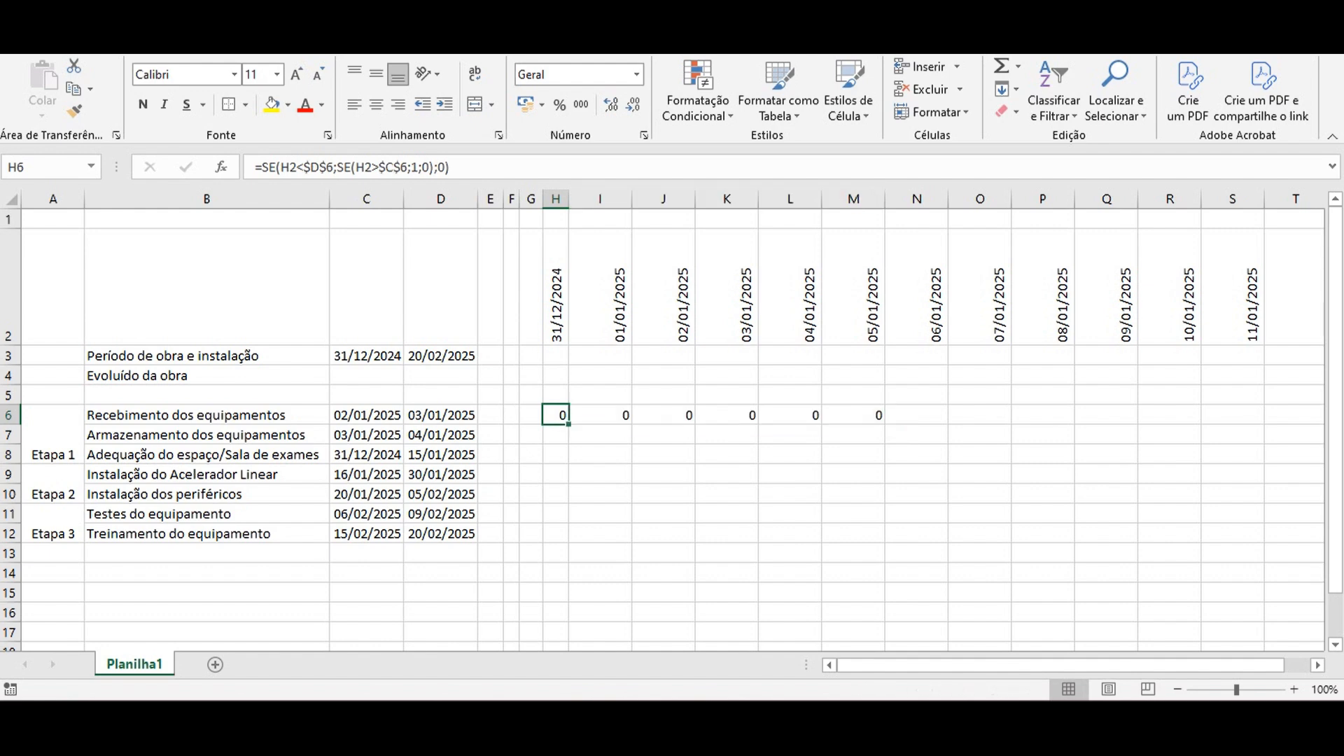
{"action": "left_click", "coordinate": [600, 415]}
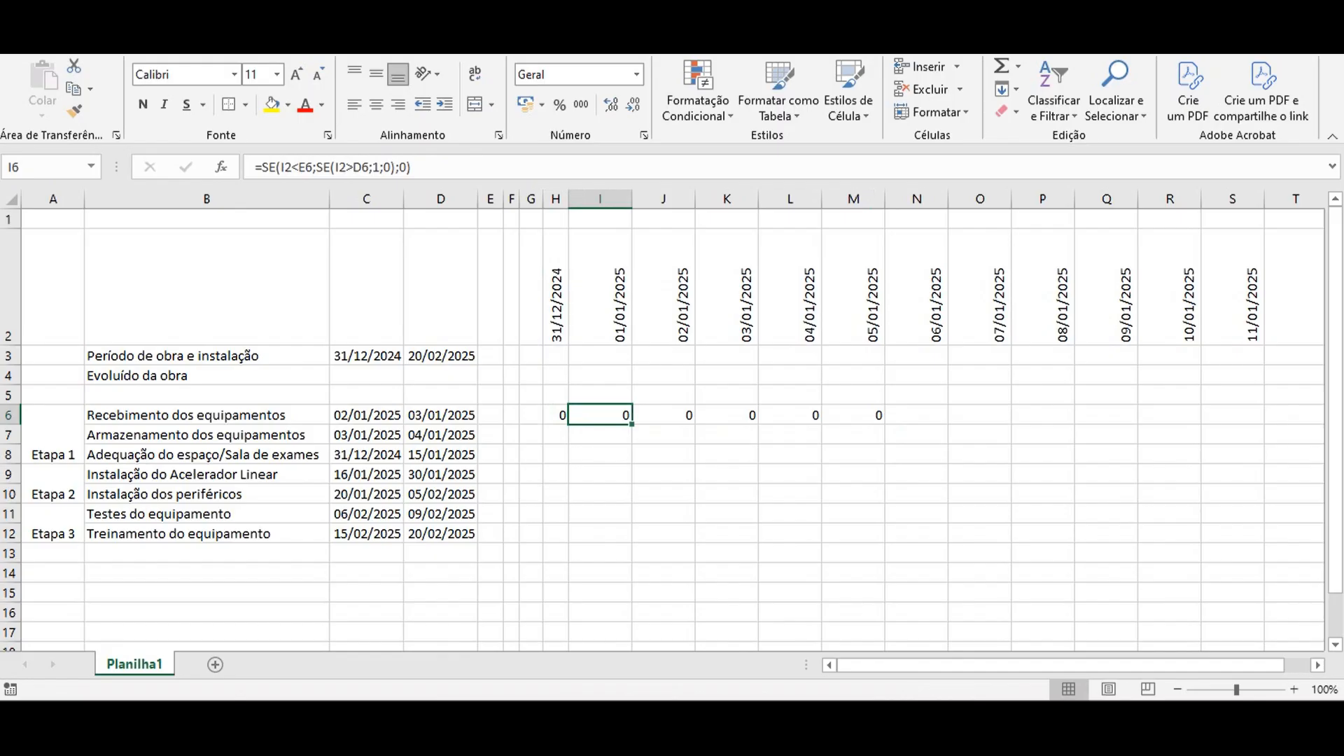
{"action": "left_click", "coordinate": [662, 415]}
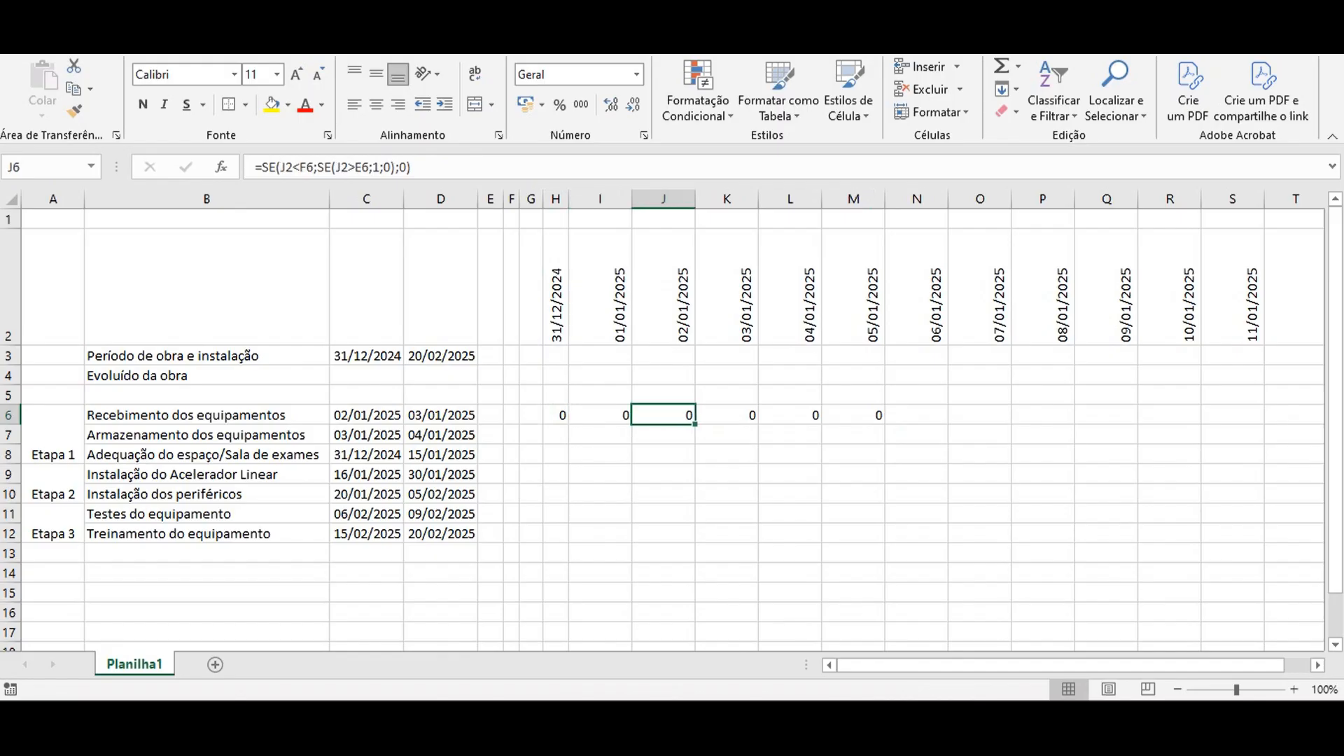
{"action": "left_click", "coordinate": [726, 415]}
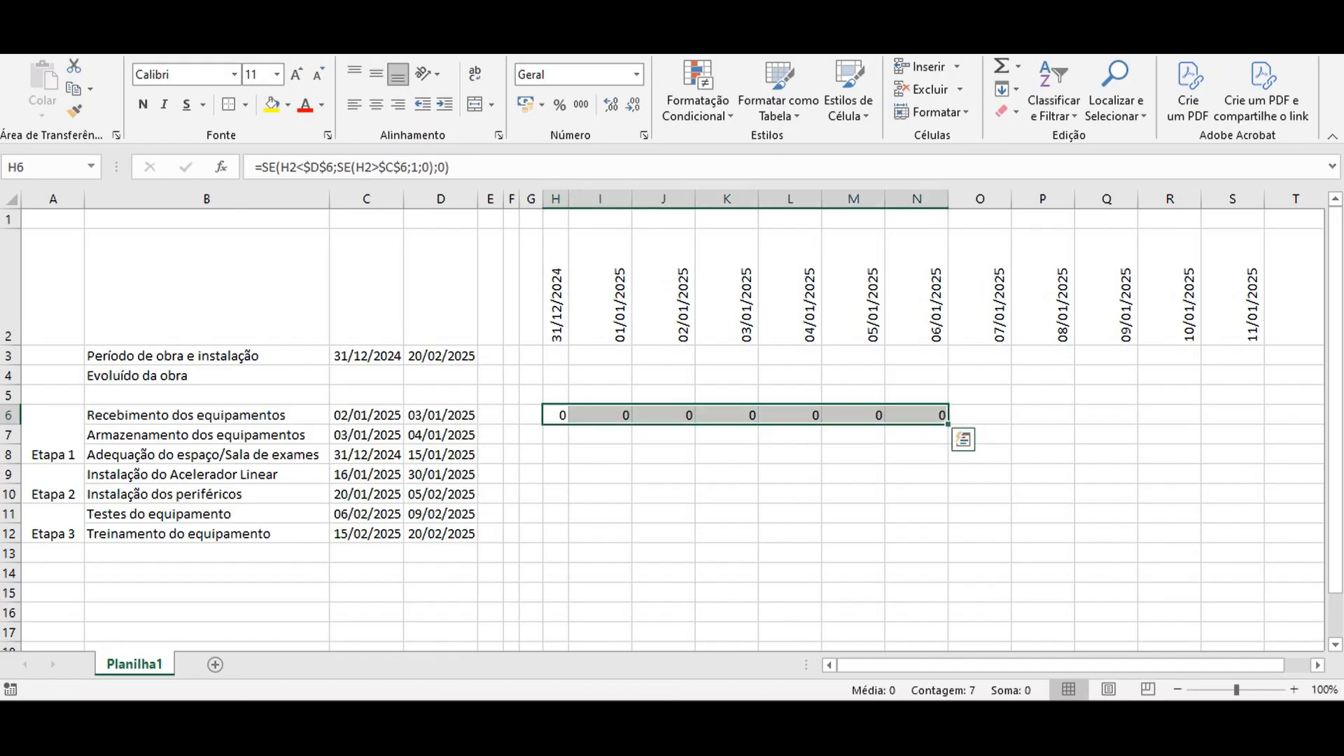
{"action": "left_click", "coordinate": [600, 415]}
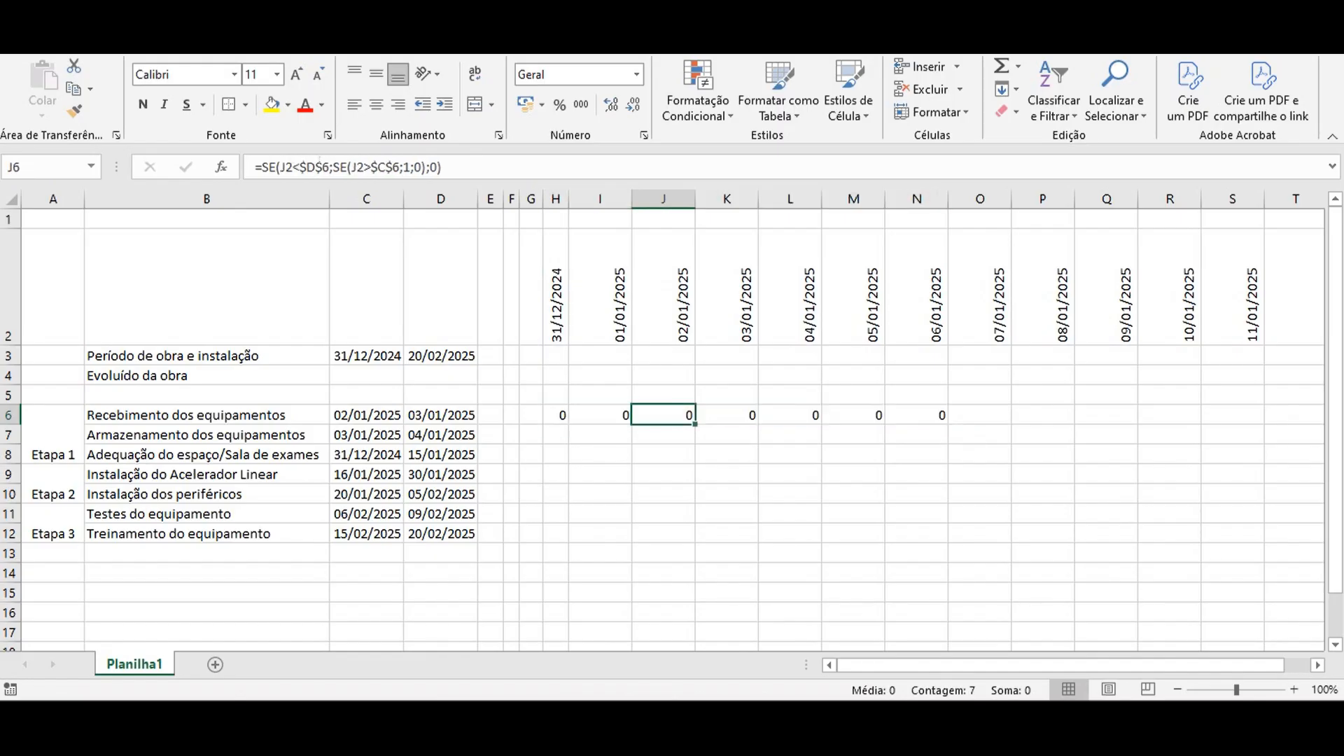
{"action": "left_click", "coordinate": [440, 415]}
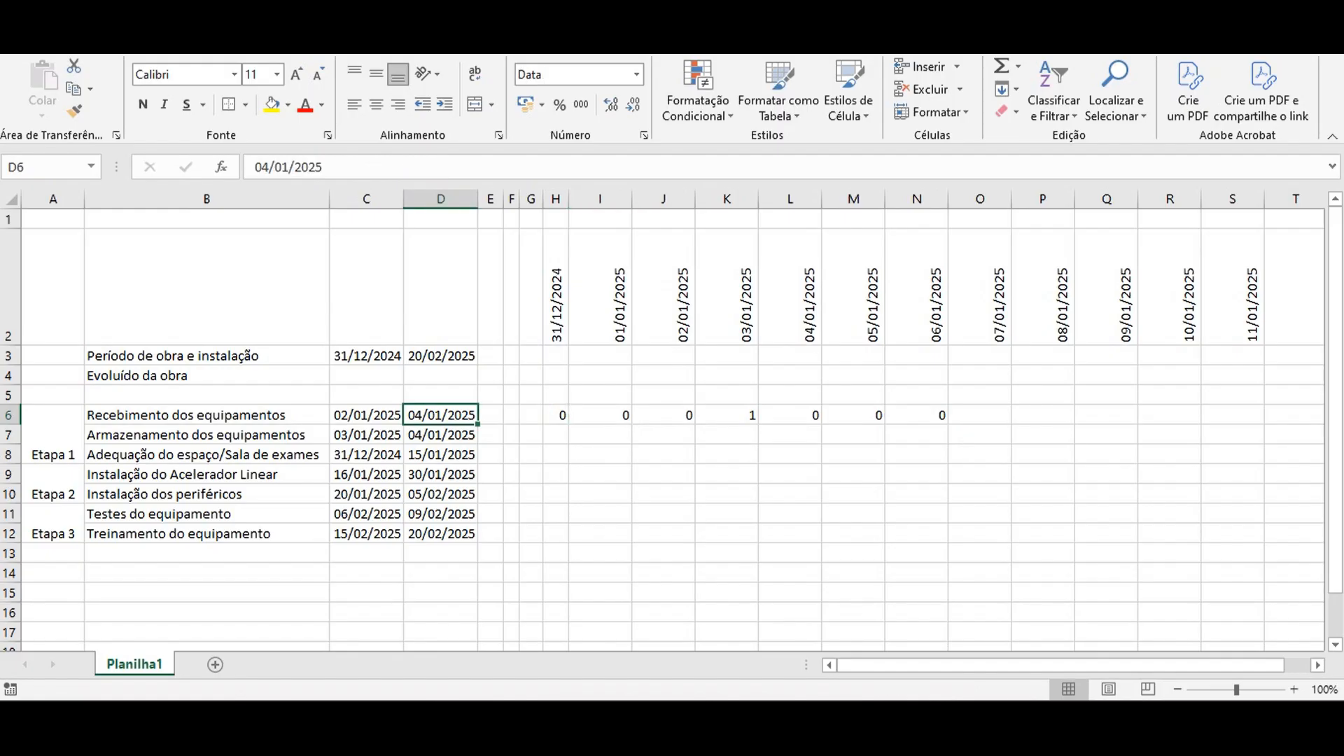
Change the H6 formula to =SE(H2<($D$6+1);SE(H2>($C$6-1);1;0);0) and fill it across to P6 and down to H7.
{"action": "left_click", "coordinate": [555, 415]}
{"action": "left_click_drag", "start_coordinate": [569, 424], "coordinate": [1043, 415]}
{"action": "left_click", "coordinate": [555, 415]}
{"action": "left_click_drag", "start_coordinate": [569, 425], "coordinate": [564, 437]}
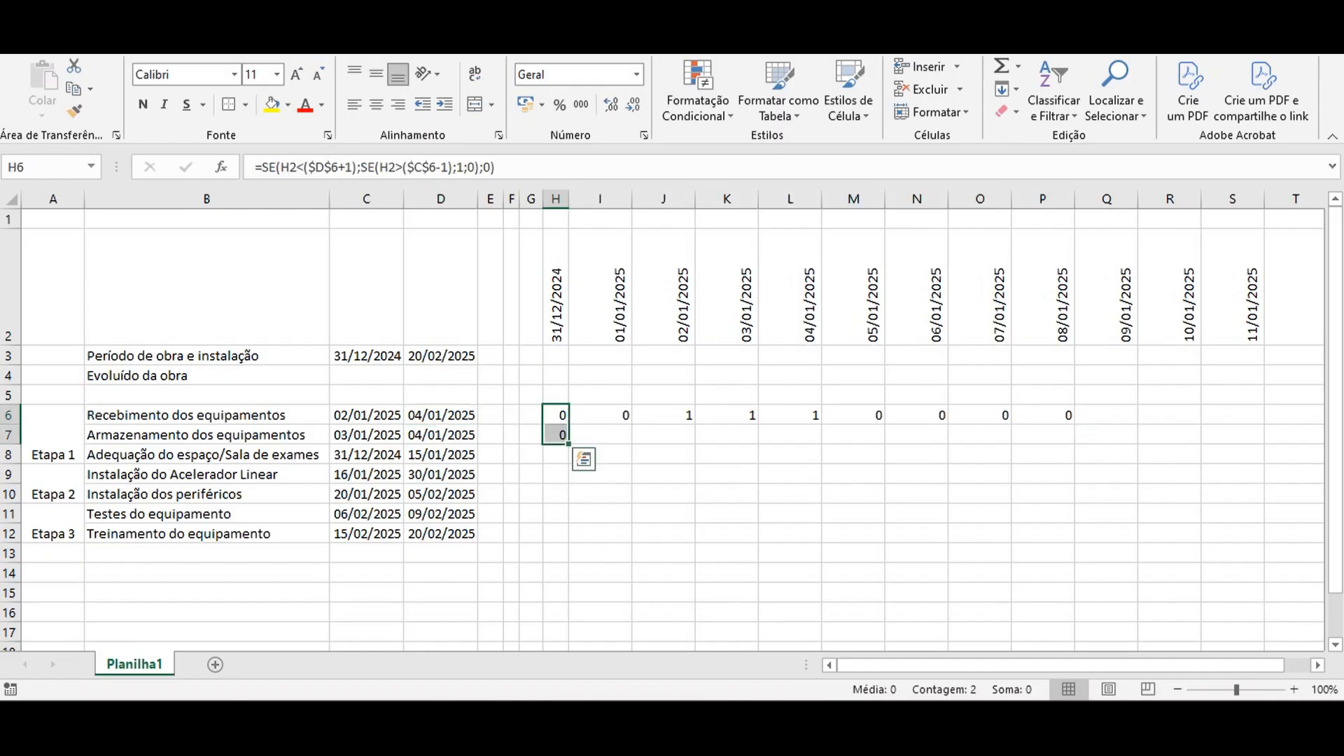
Set D6 to 03/01/2025 and fill the H6 formula down to row 12 and across the date columns.
{"action": "left_click", "coordinate": [556, 435]}
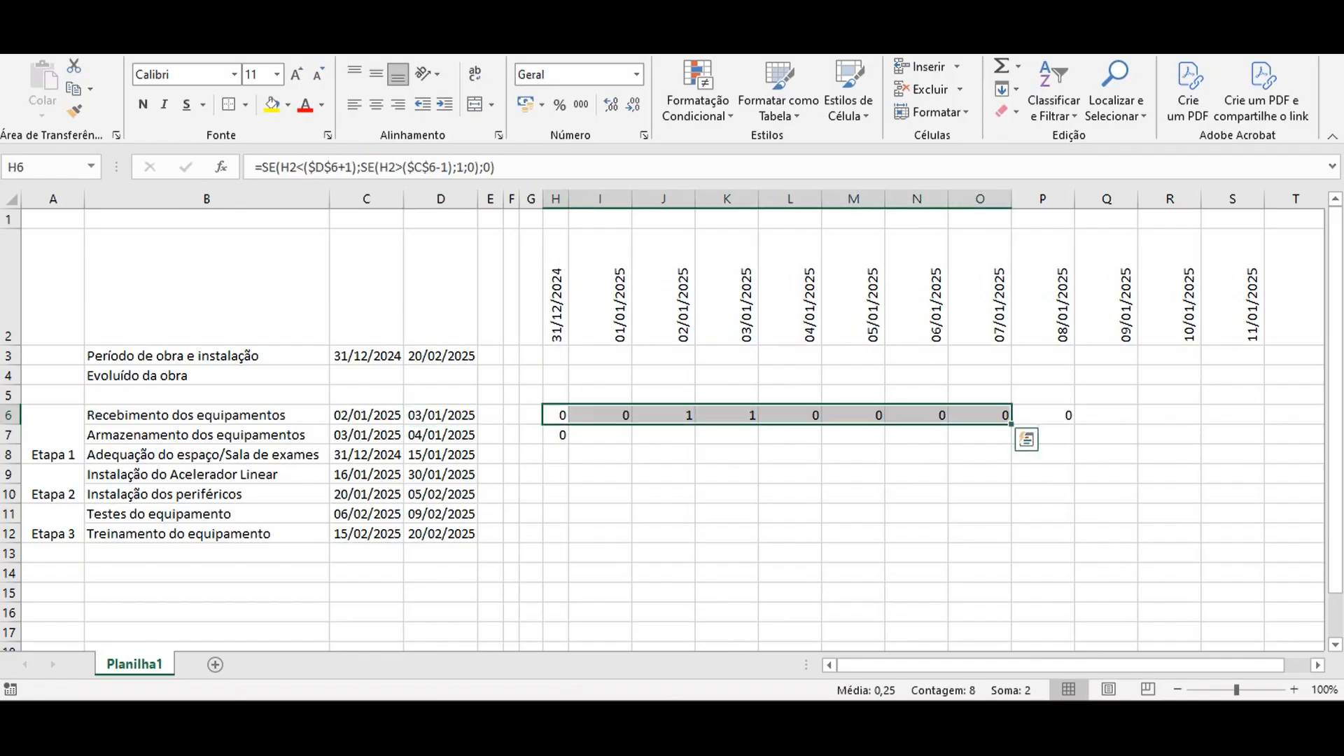
{"action": "left_click_drag", "start_coordinate": [1012, 424], "coordinate": [1106, 420]}
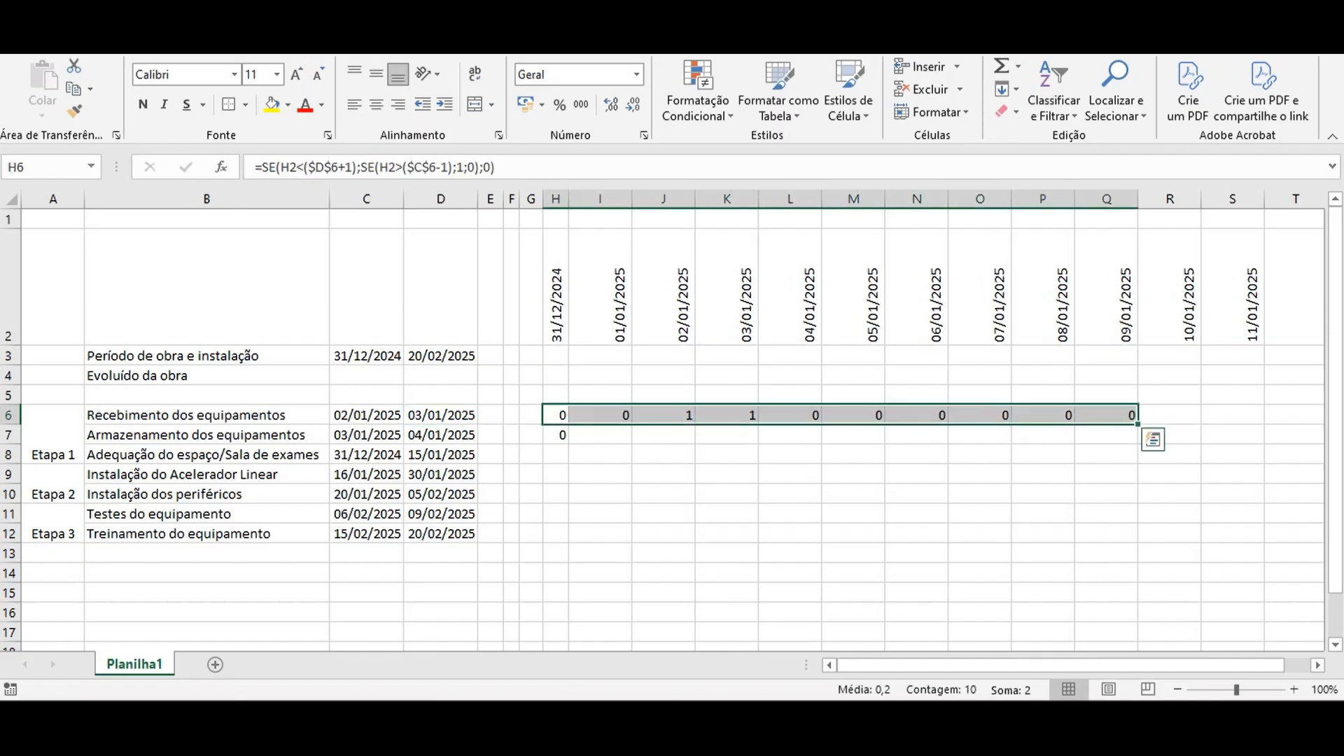
{"action": "left_click", "coordinate": [556, 415]}
{"action": "left_click_drag", "start_coordinate": [569, 424], "coordinate": [565, 535]}
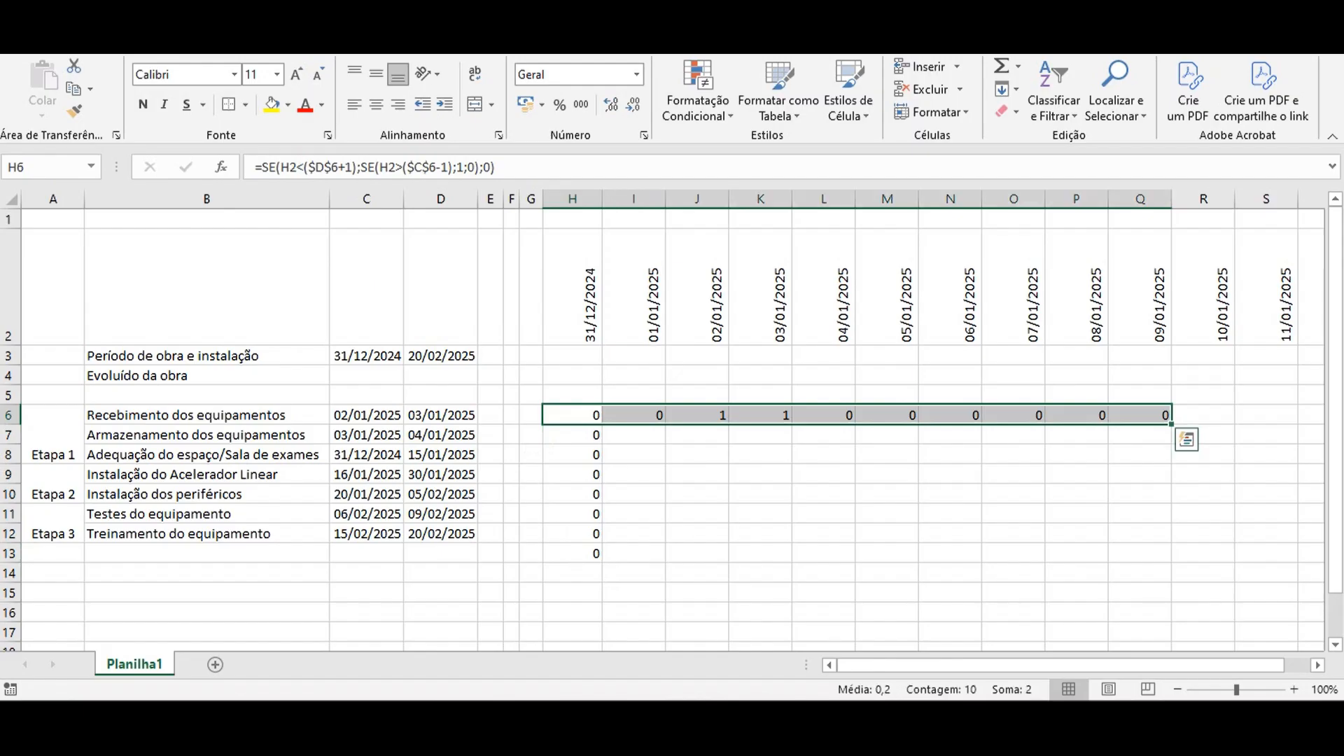
{"action": "left_click_drag", "start_coordinate": [1171, 424], "coordinate": [1277, 541]}
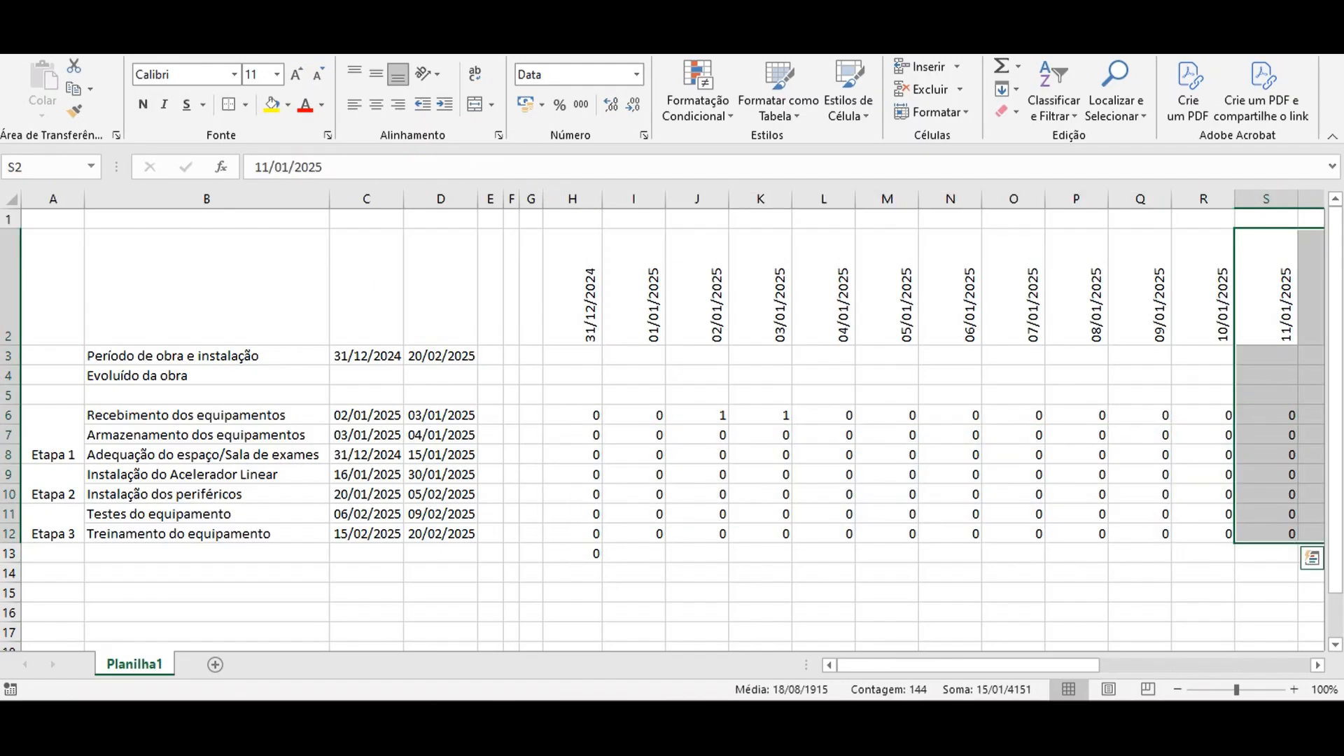
Change the H6 formula to =SE(H2<($D6+1);SE(H2>($C6-1);1;0);0) and fill it across to K6.
{"action": "left_click", "coordinate": [572, 415]}
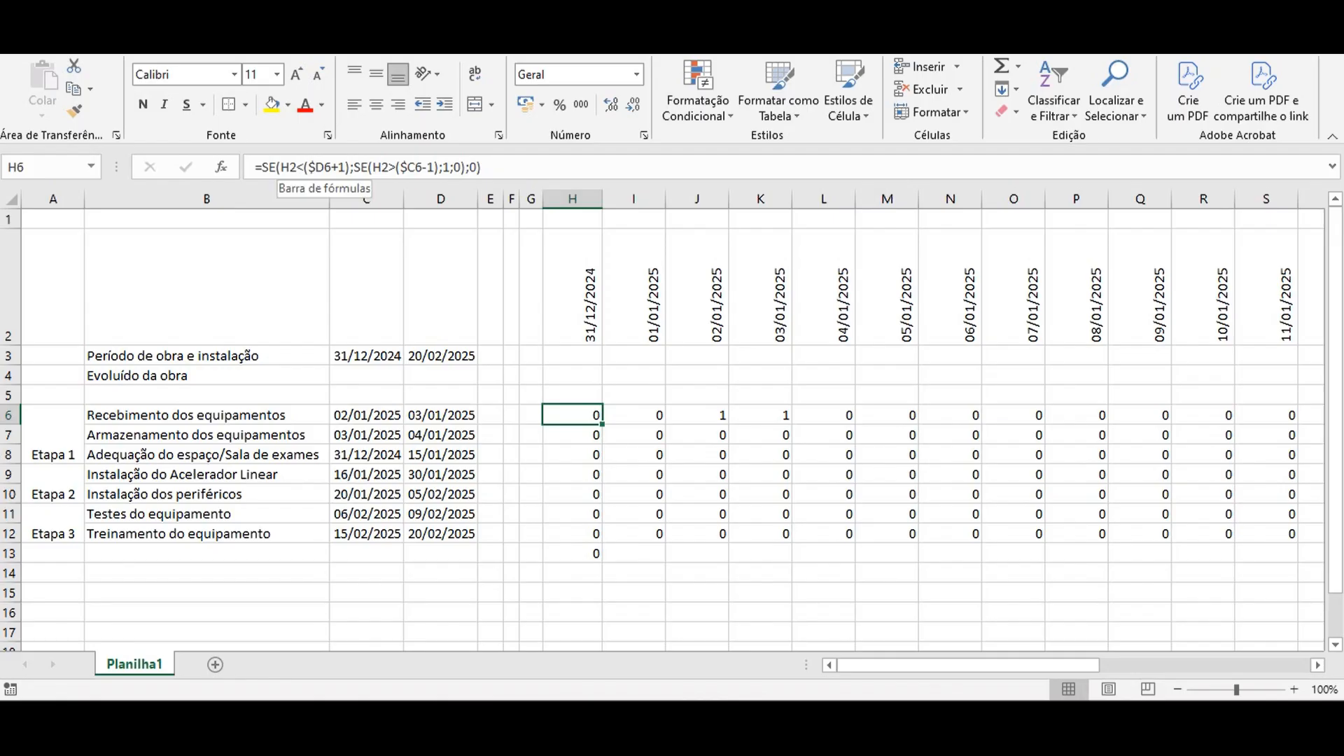
{"action": "left_click", "coordinate": [290, 167]}
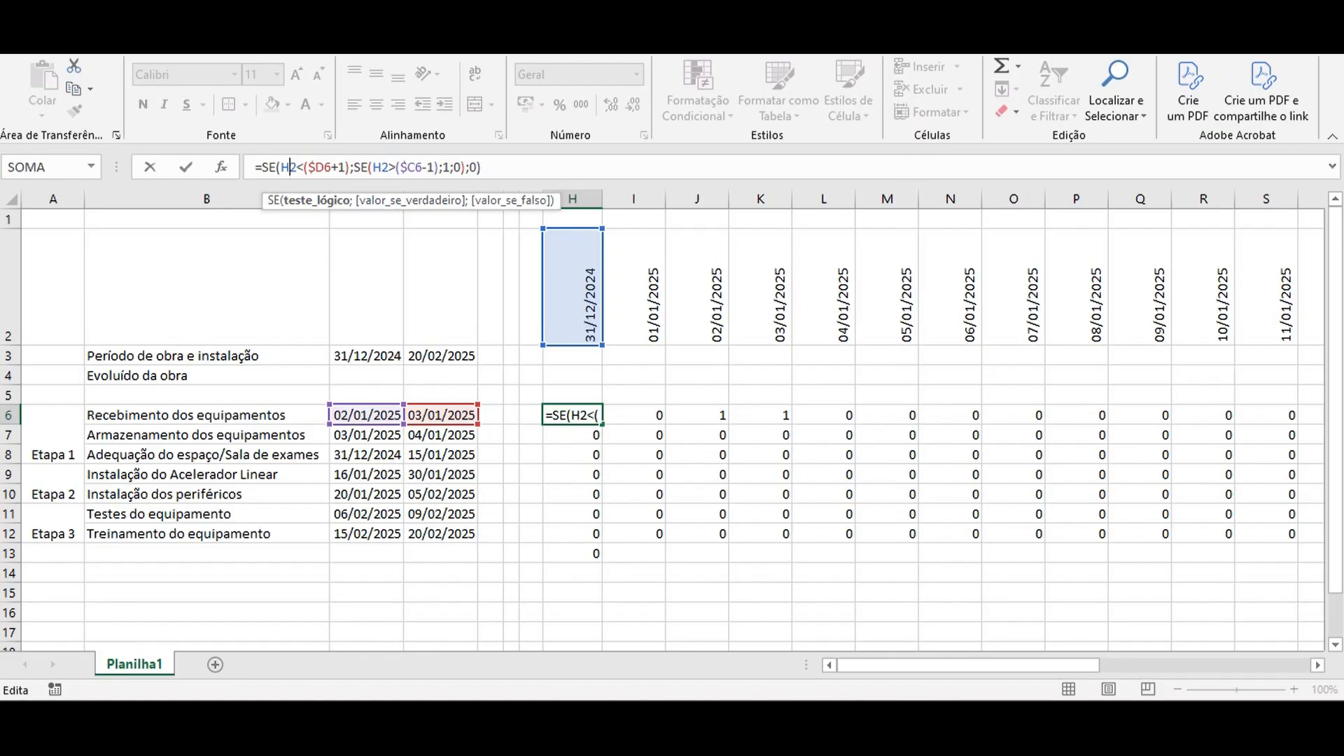
{"action": "left_click", "coordinate": [633, 287]}
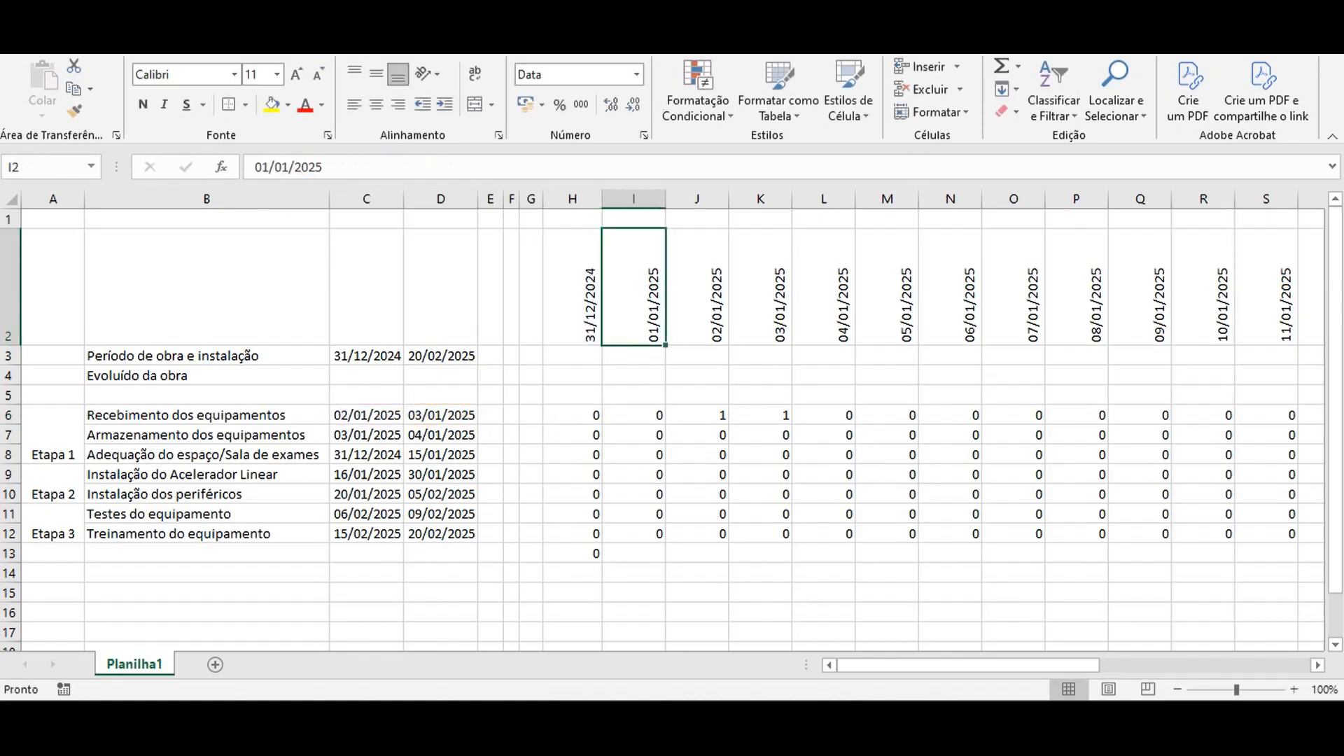
{"action": "left_click", "coordinate": [572, 287]}
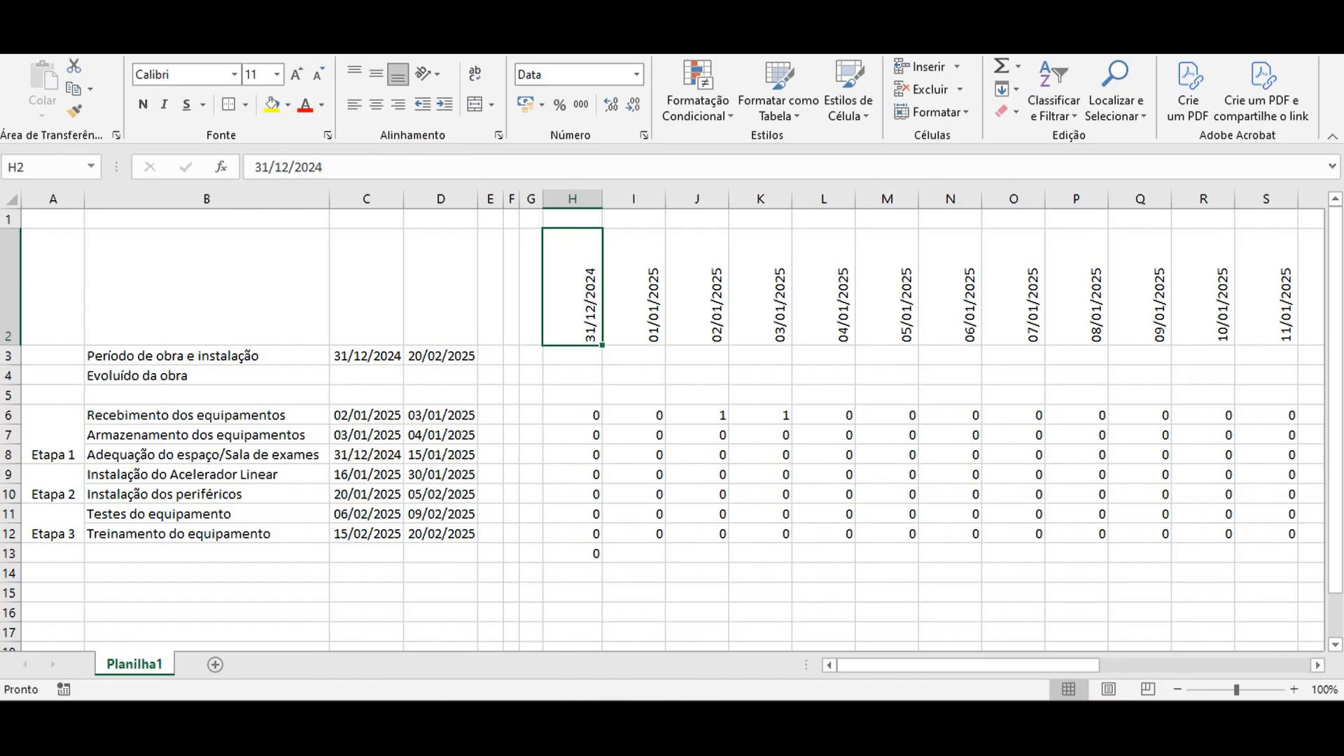
{"action": "left_click", "coordinate": [572, 416]}
{"action": "left_click", "coordinate": [289, 168]}
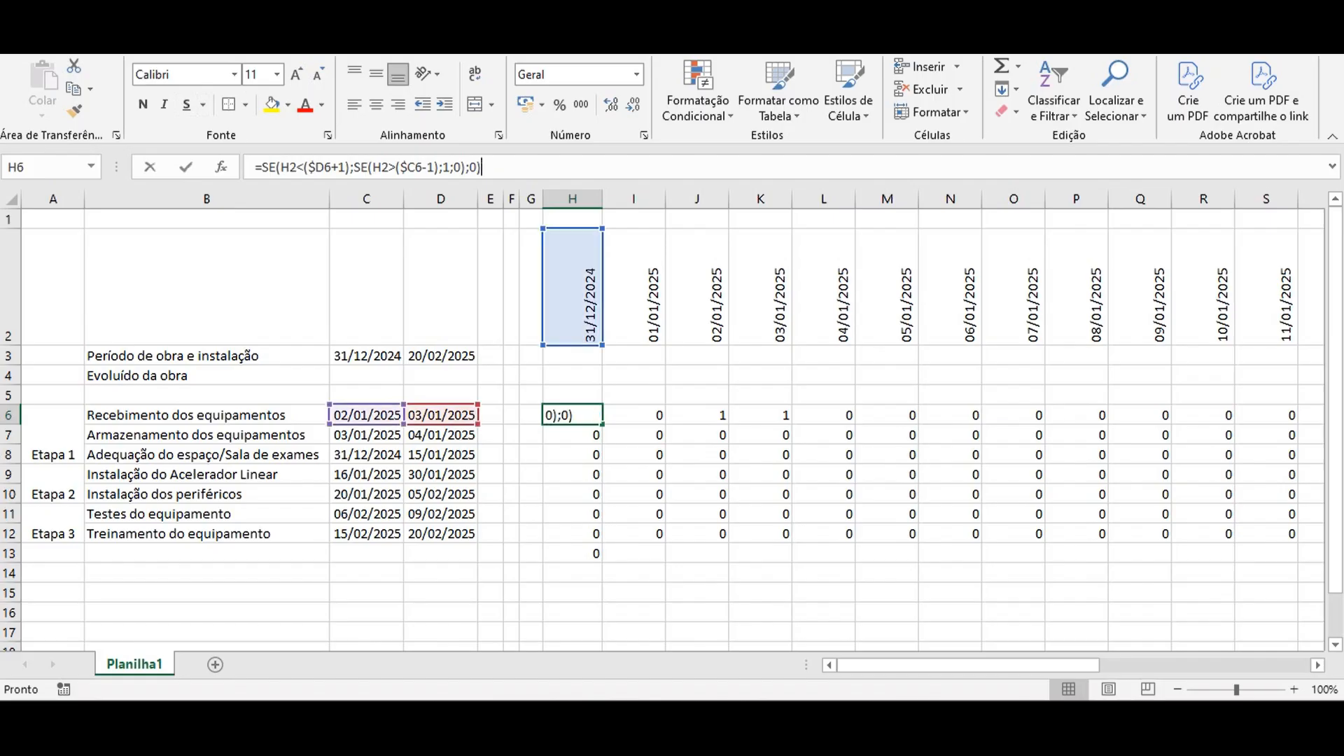
{"action": "key", "text": "Escape"}
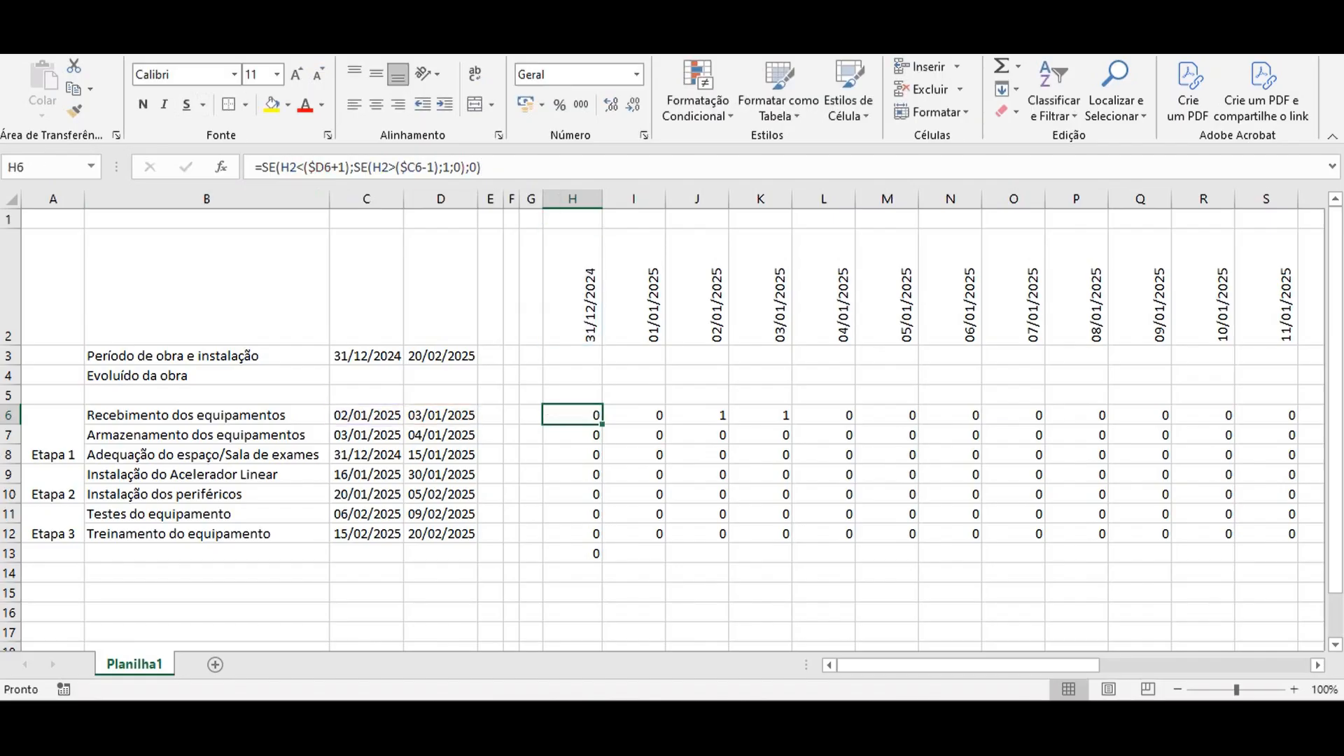
{"action": "left_click_drag", "start_coordinate": [602, 424], "coordinate": [784, 424]}
Inspect the cell references of the copied formulas in I6 through L6.
{"action": "double_click", "coordinate": [649, 416]}
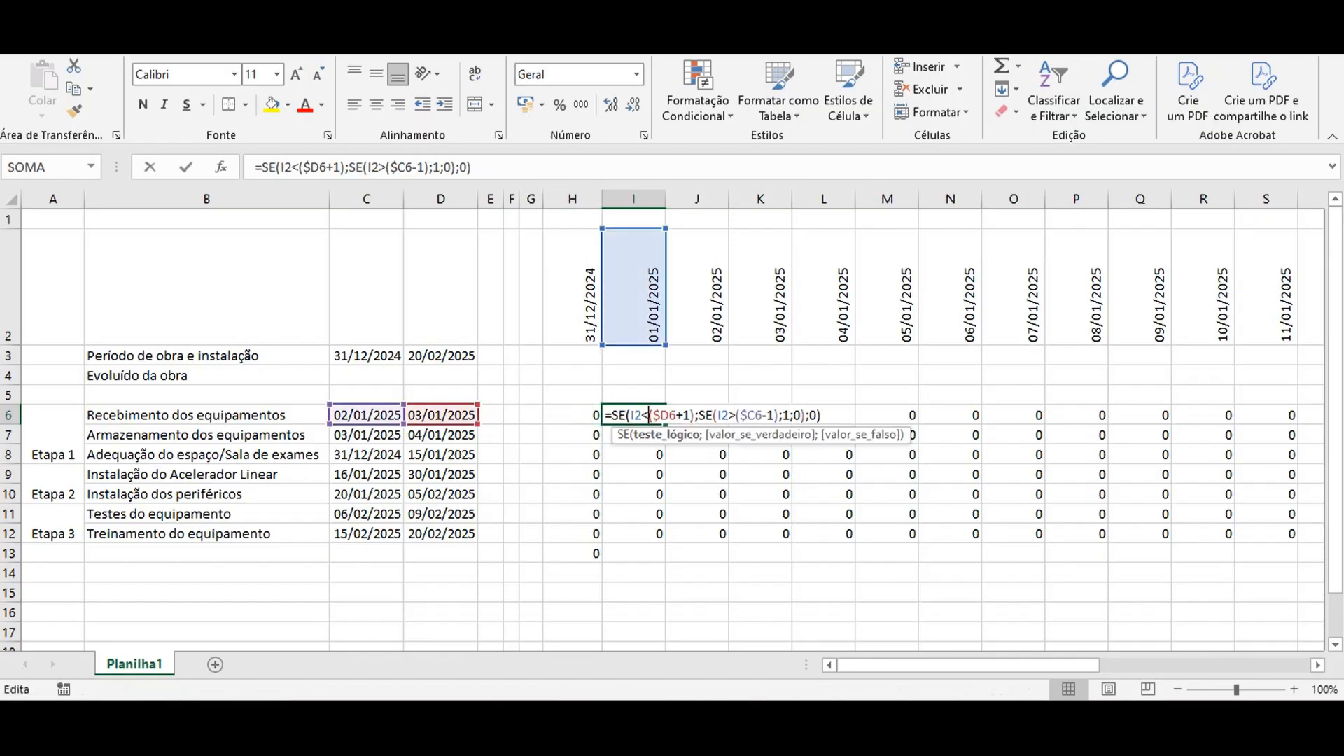
{"action": "key", "text": "Return"}
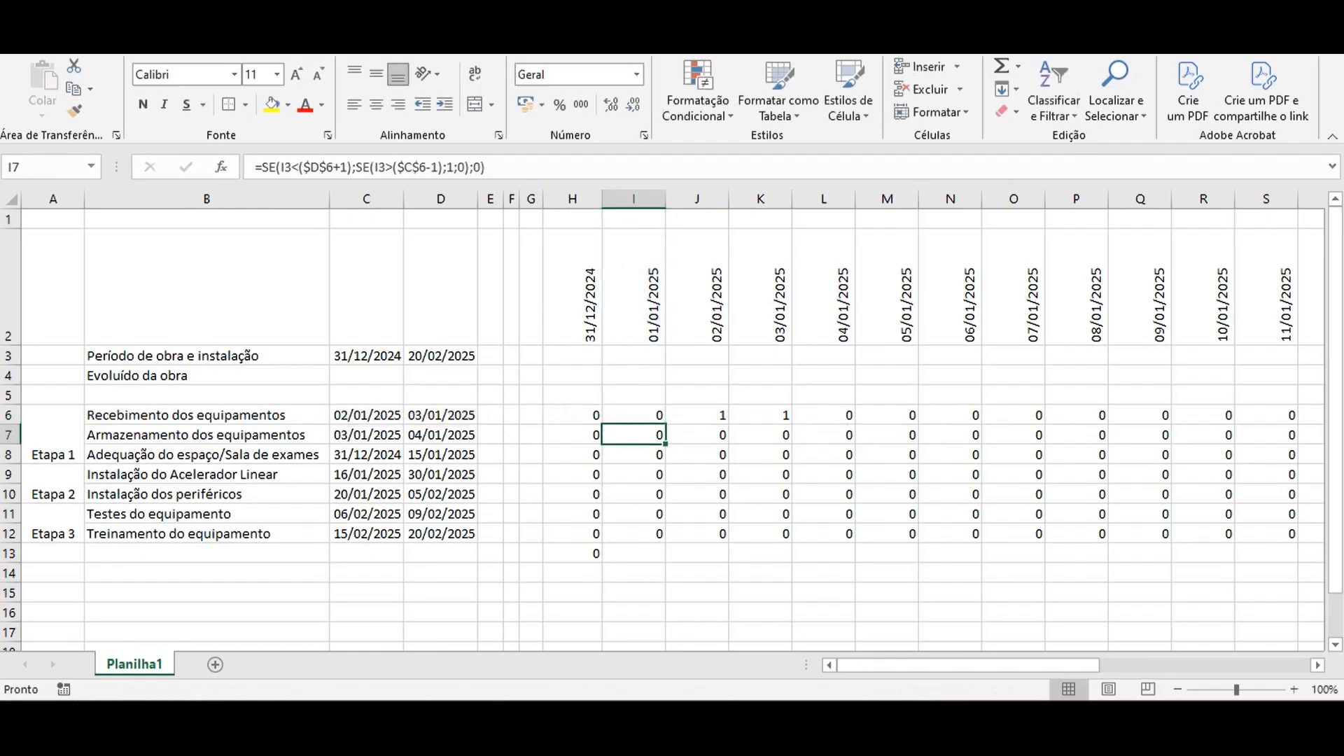
{"action": "double_click", "coordinate": [709, 415]}
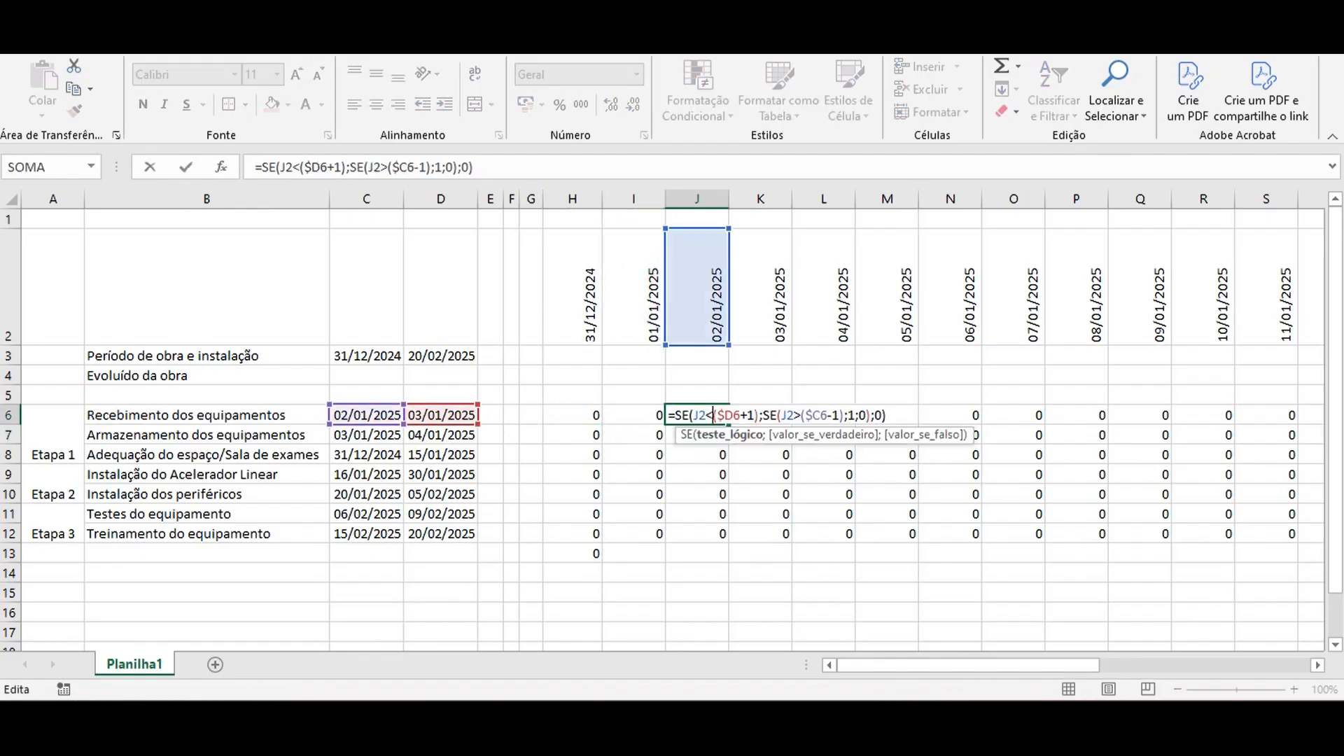
{"action": "key", "text": "Return"}
{"action": "double_click", "coordinate": [772, 415]}
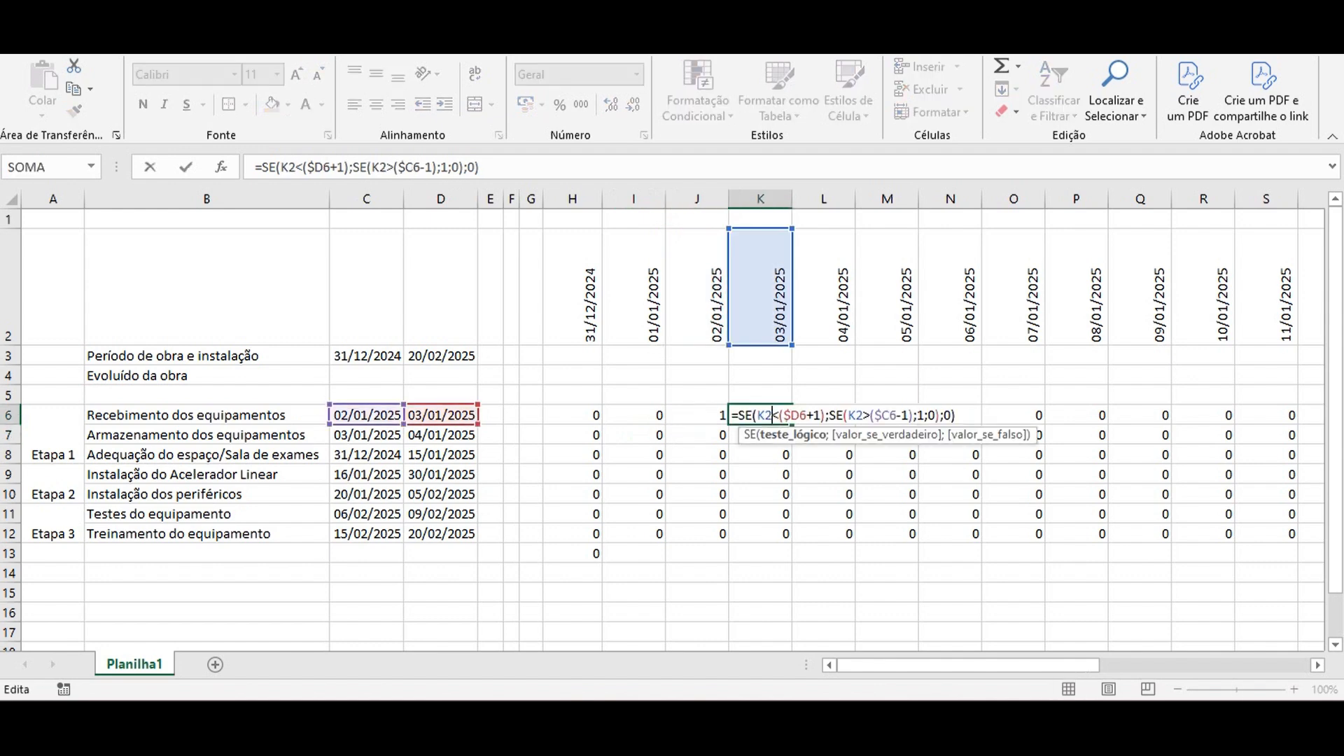
{"action": "key", "text": "Return"}
{"action": "key", "text": "Return"}
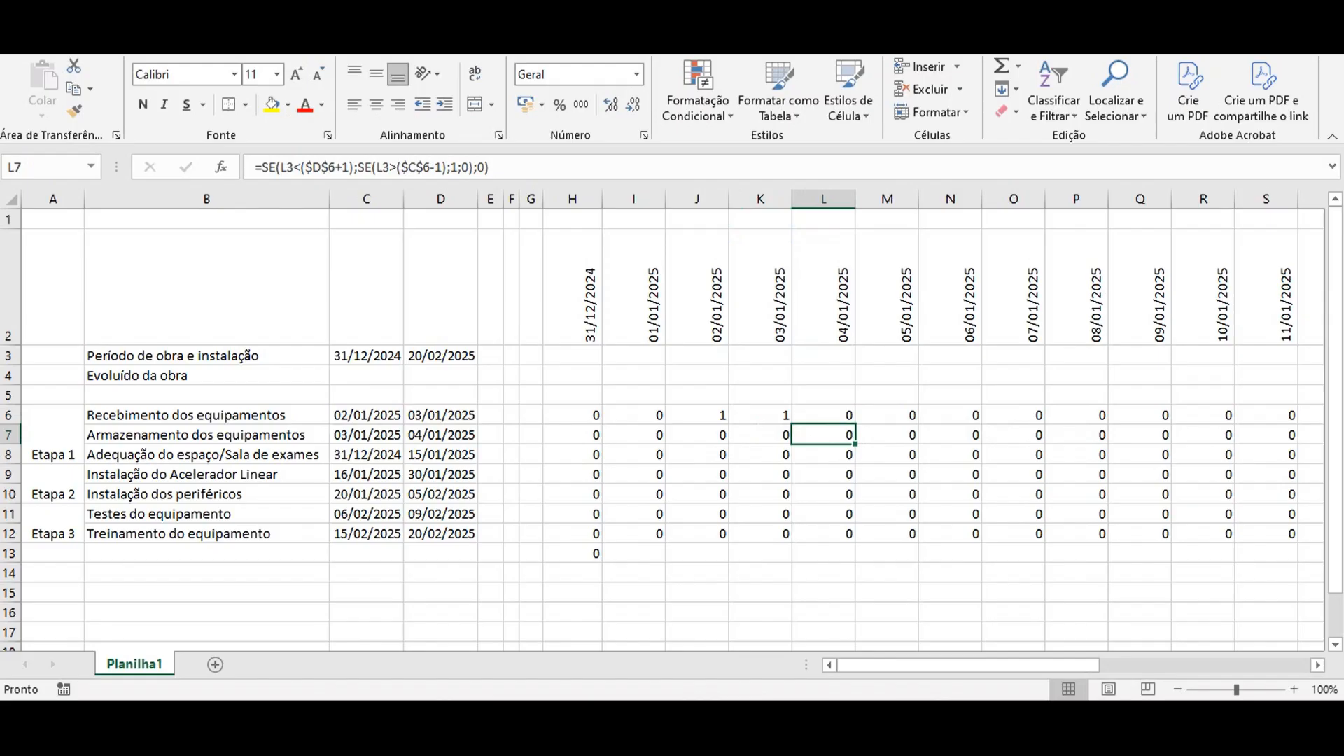
Fill the H6 formula down to H12 and check the references in H7.
{"action": "left_click", "coordinate": [572, 416]}
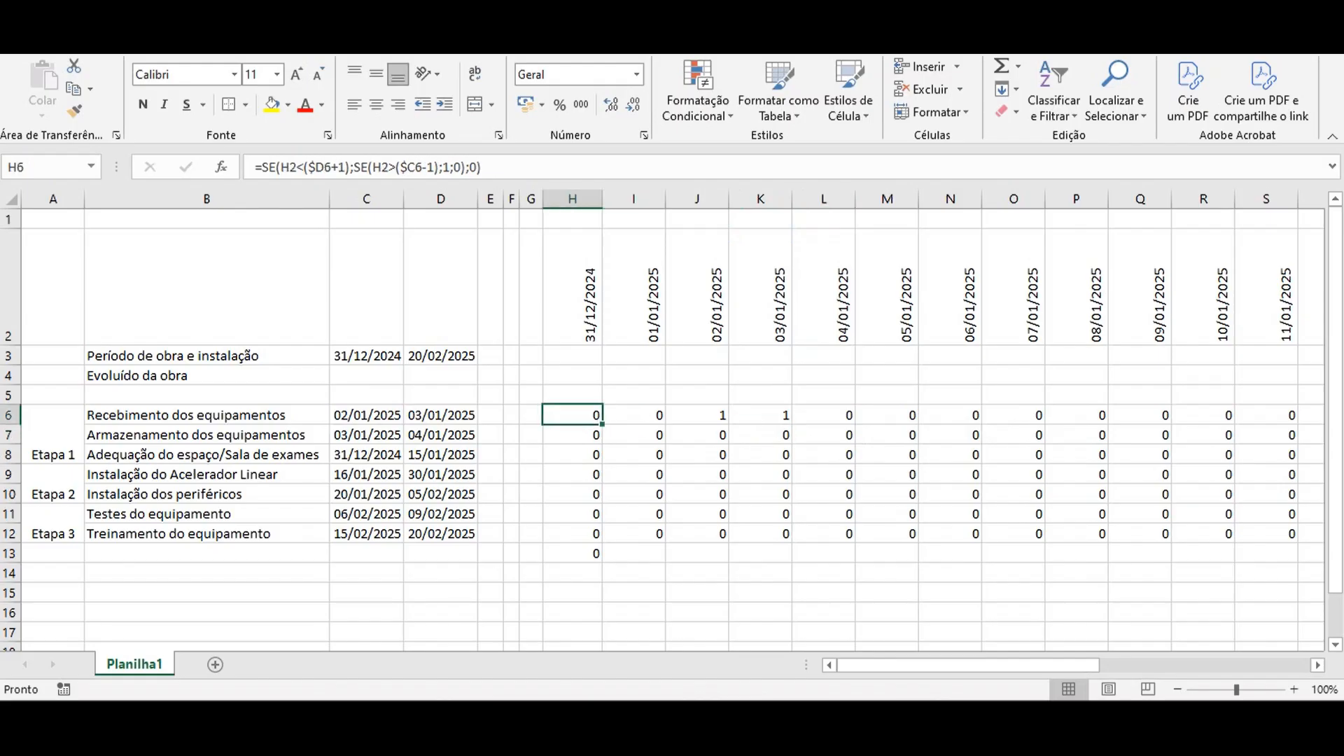
{"action": "left_click_drag", "start_coordinate": [602, 424], "coordinate": [600, 543]}
{"action": "double_click", "coordinate": [569, 435]}
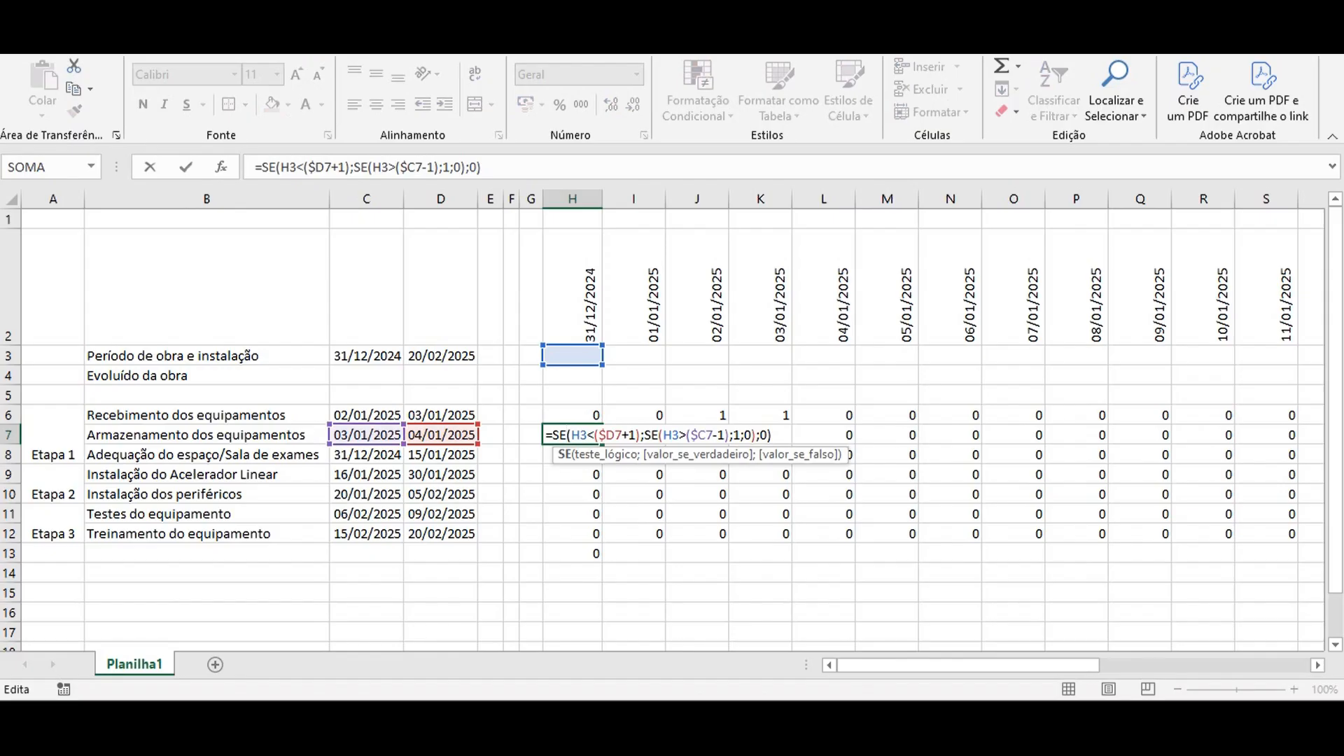
{"action": "key", "text": "Return"}
{"action": "key", "text": "Up"}
{"action": "key", "text": "Up"}
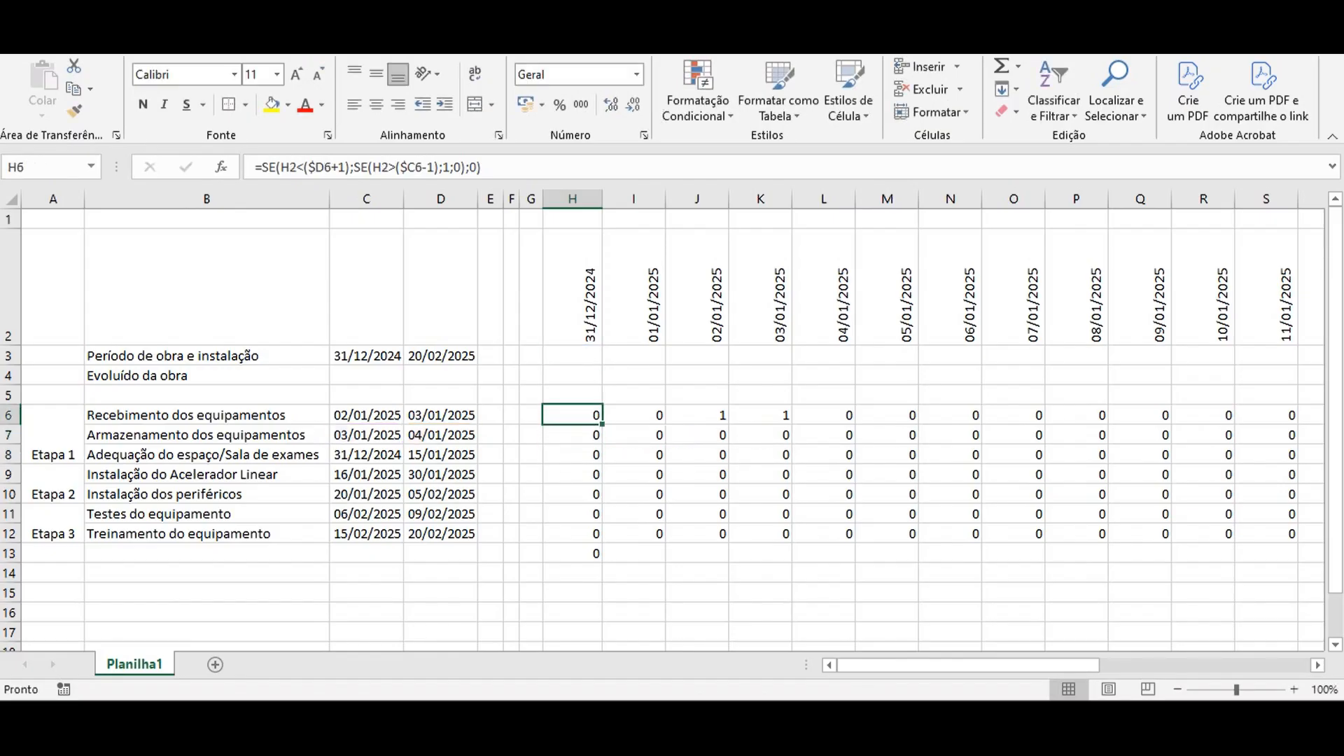
Lock the date row in H6 as =SE(H$2<($D6+1);SE(H$2>($C6-1);1;0);0) and fill it down to H12.
{"action": "left_click", "coordinate": [290, 166]}
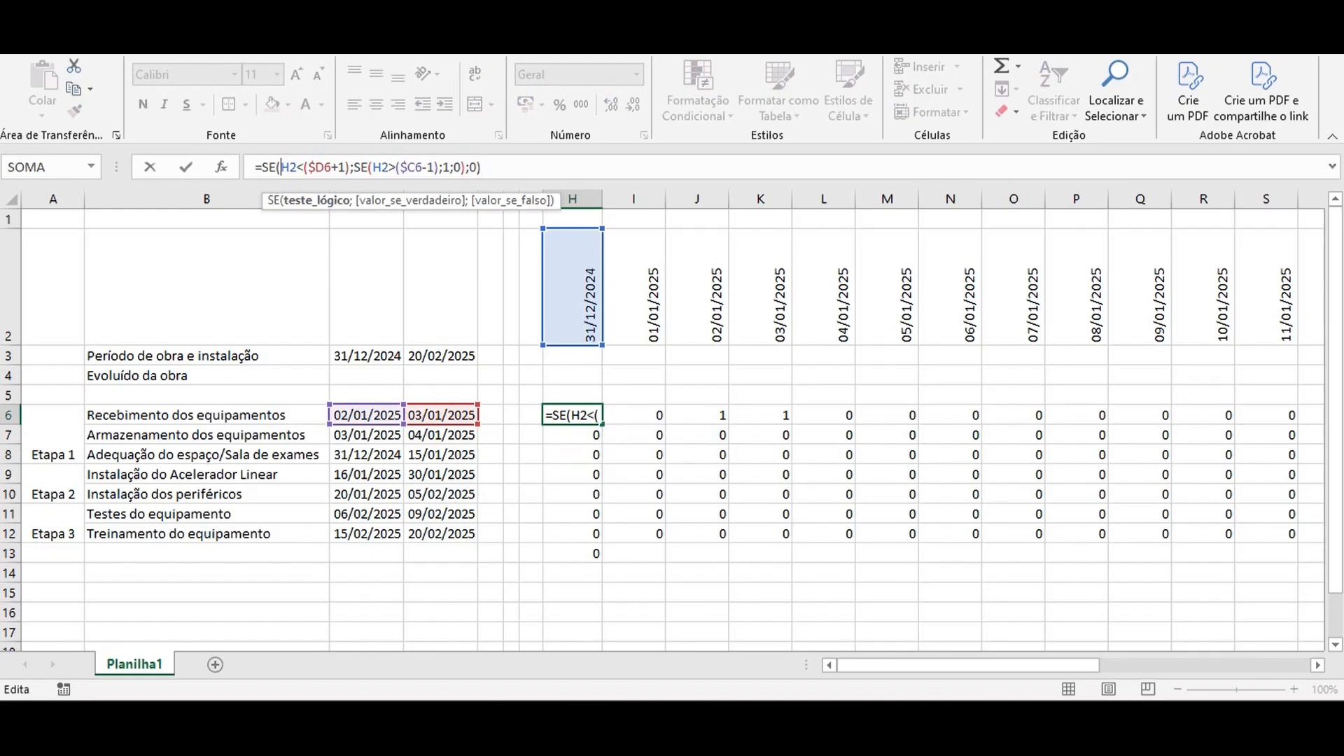
{"action": "type", "text": "$"}
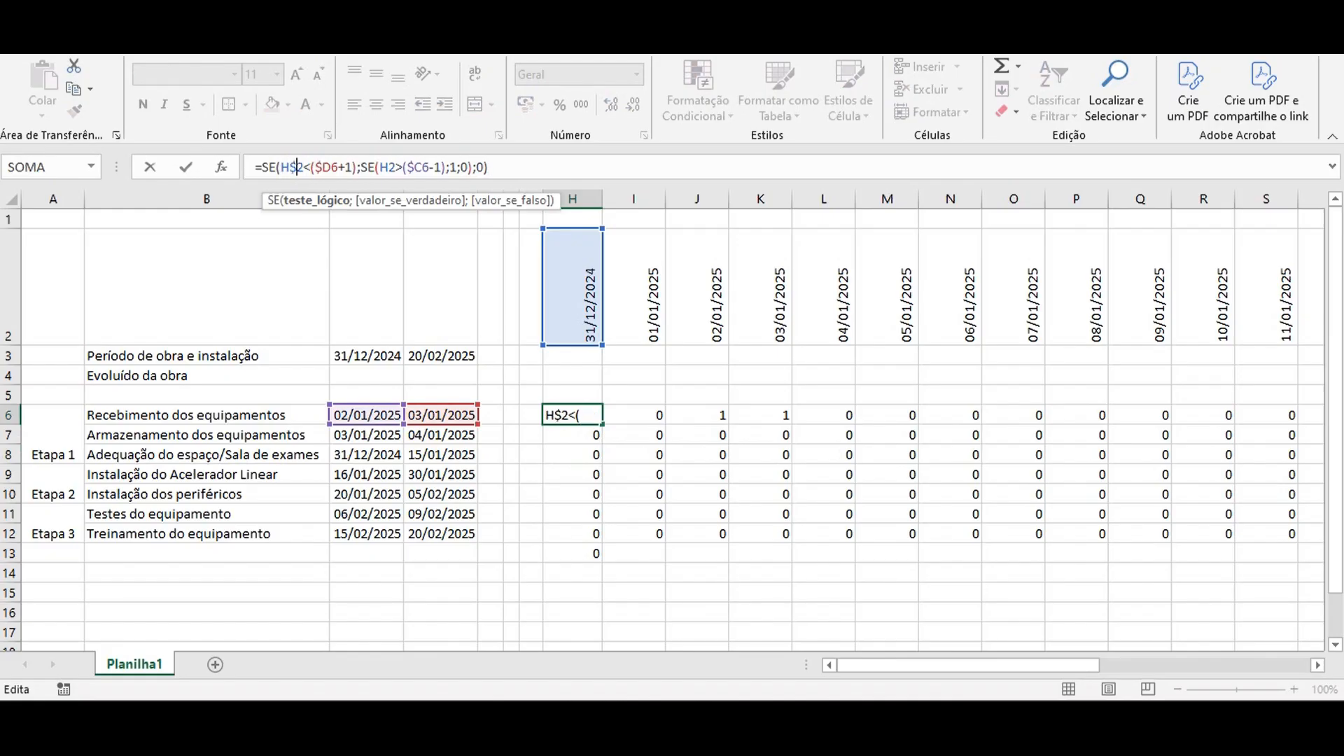
{"action": "left_click", "coordinate": [389, 167]}
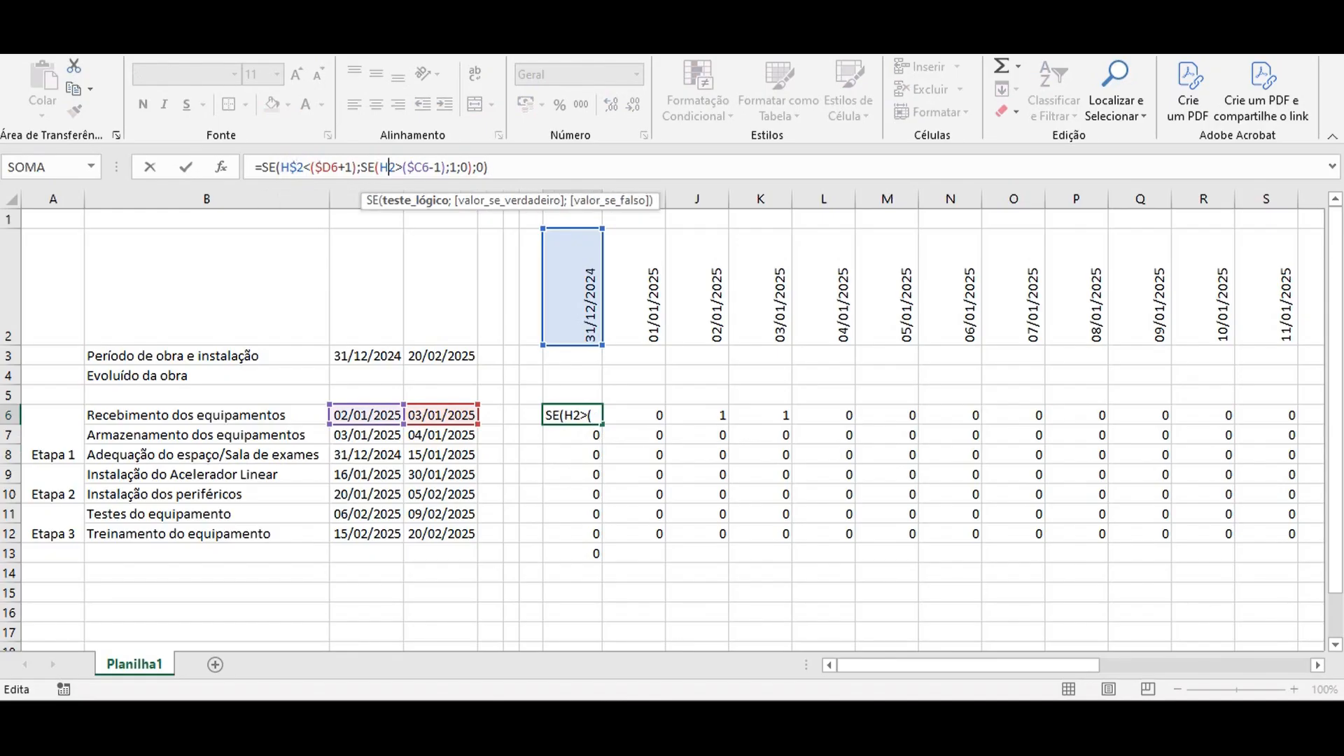
{"action": "type", "text": "$"}
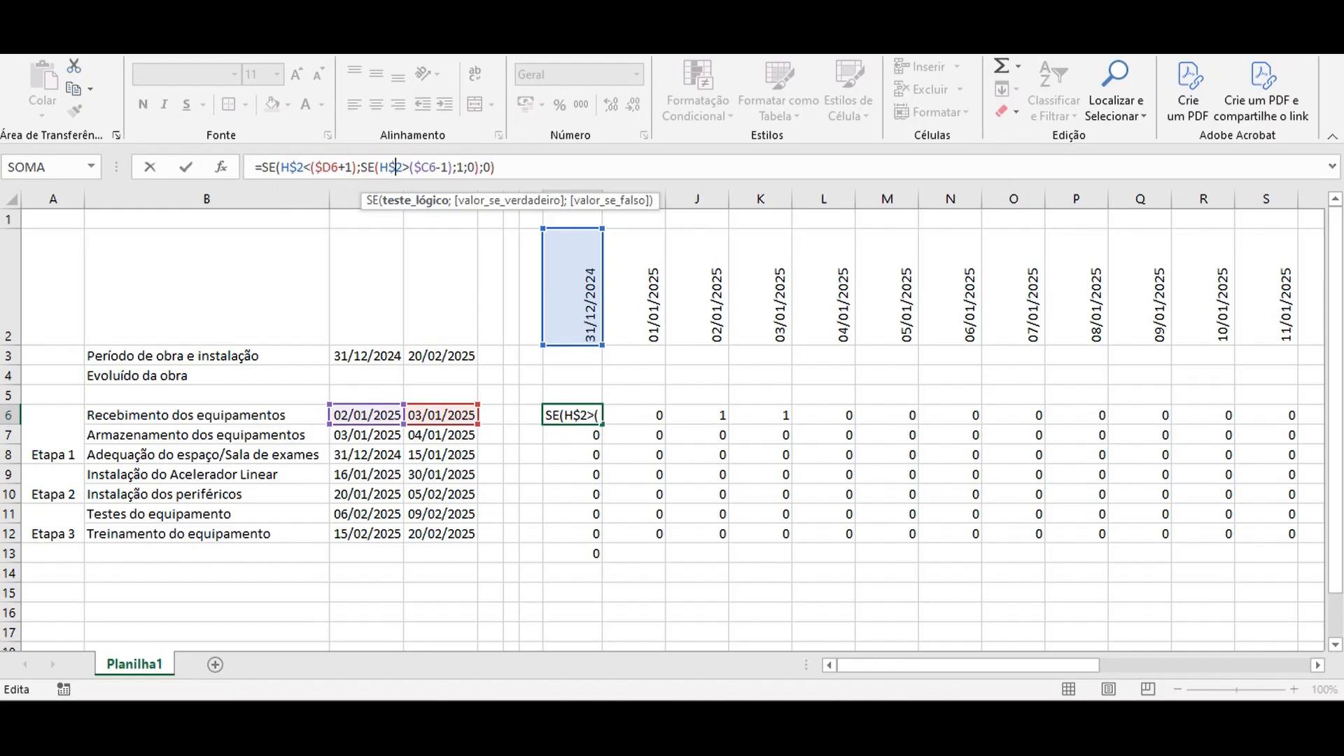
{"action": "key", "text": "Return"}
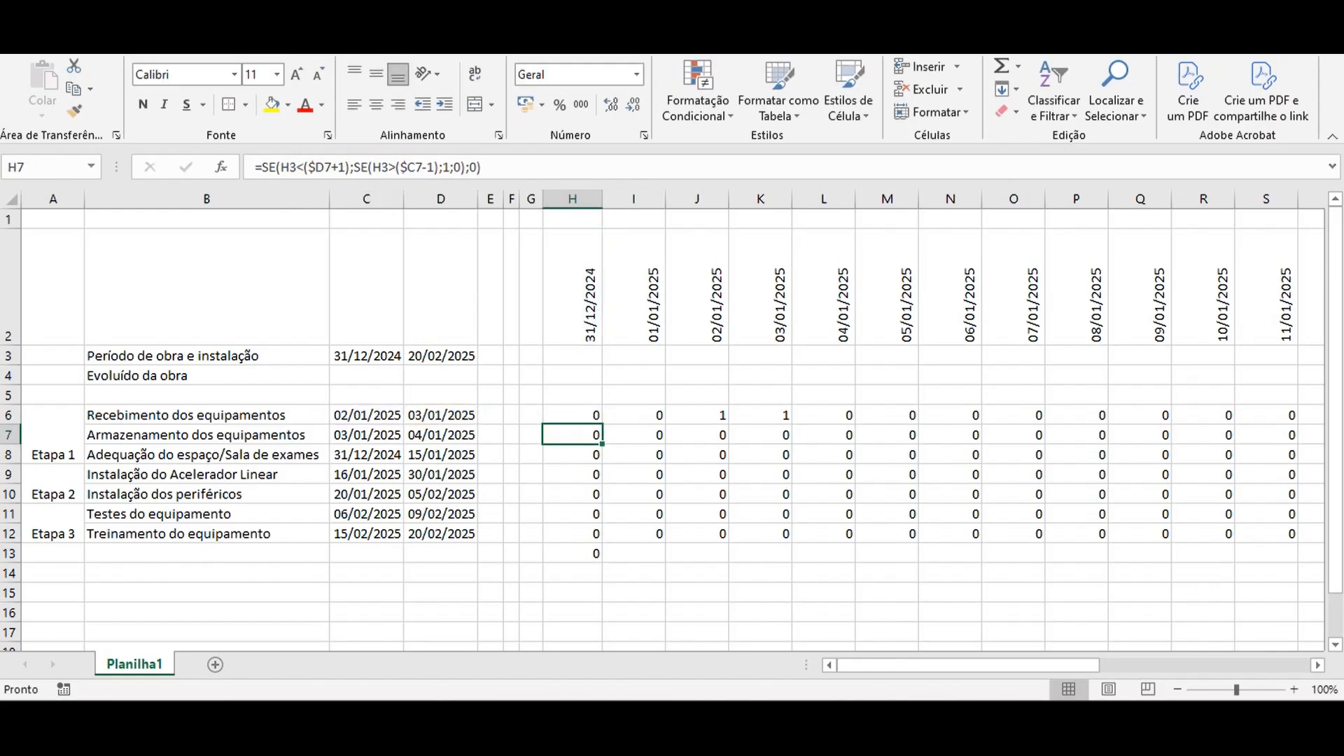
{"action": "left_click", "coordinate": [572, 415]}
{"action": "left_click_drag", "start_coordinate": [602, 425], "coordinate": [598, 535]}
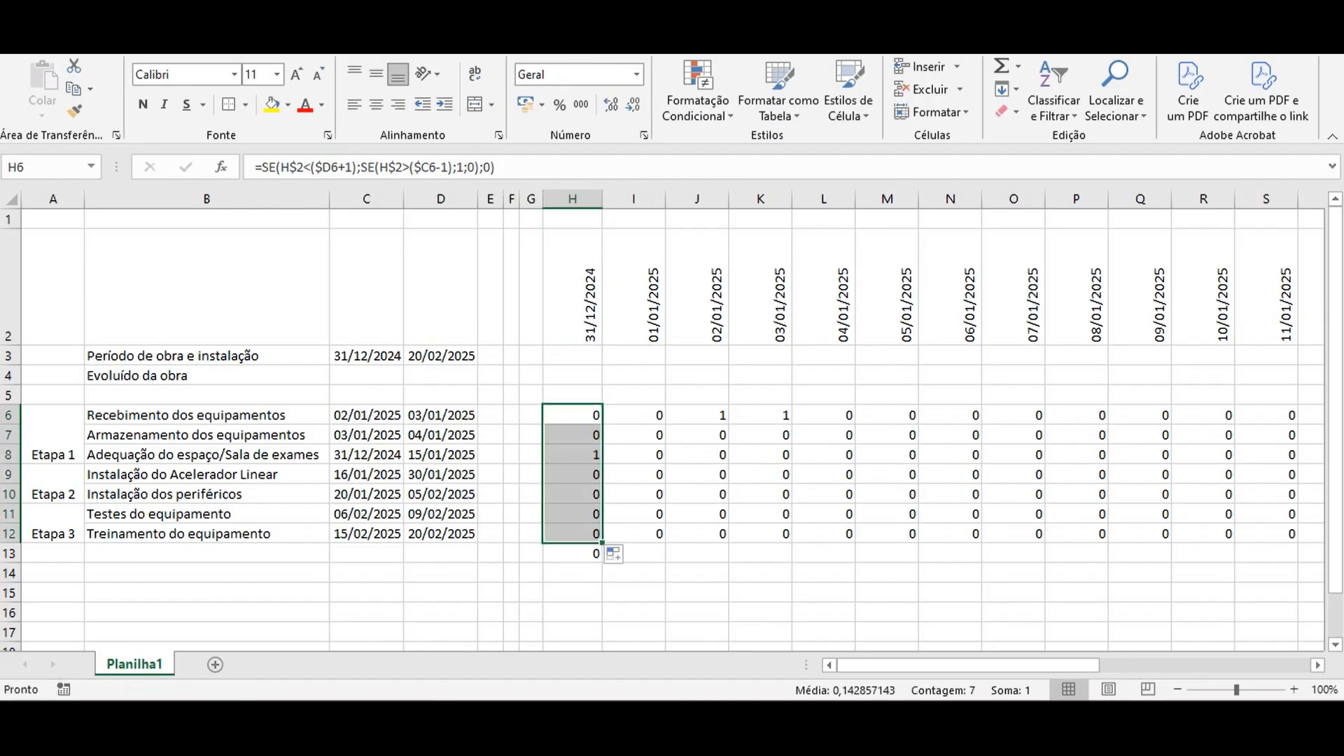
Inspect the references of the filled formulas in H8, H10 and H12.
{"action": "double_click", "coordinate": [571, 454]}
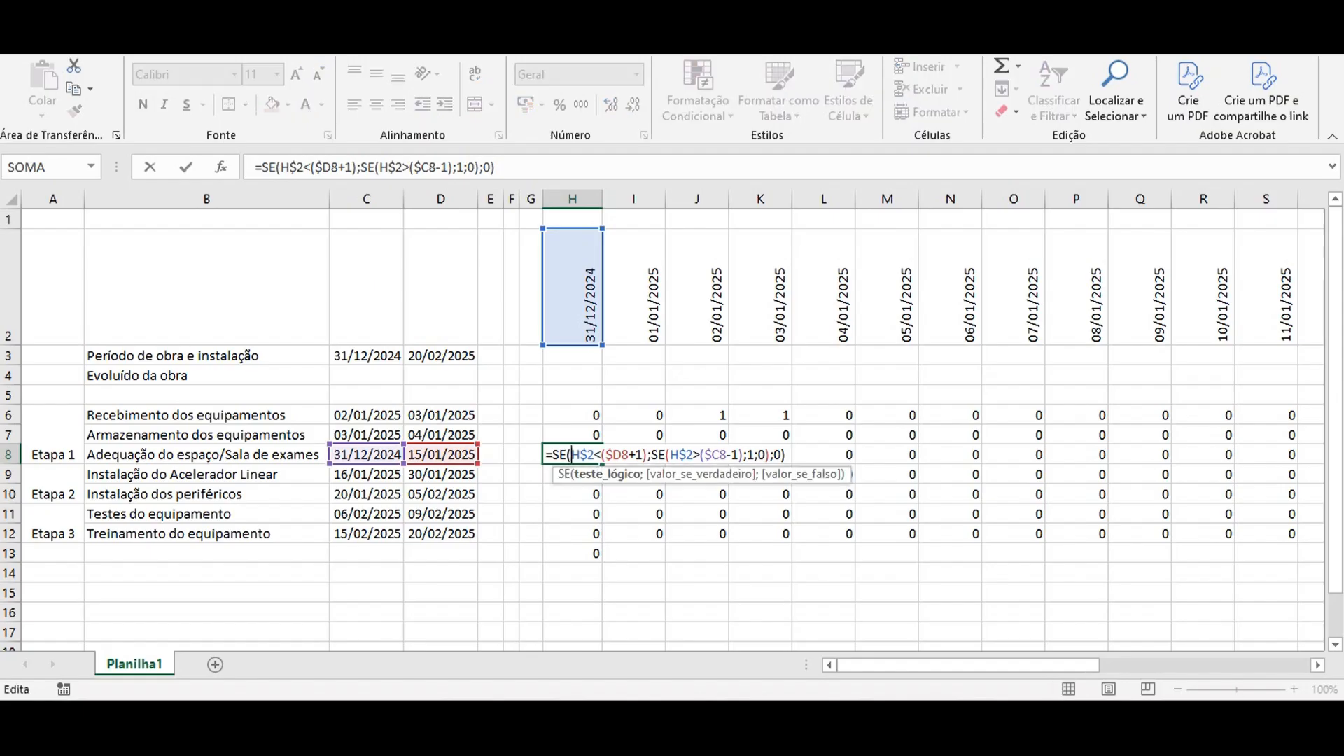
{"action": "key", "text": "Return"}
{"action": "double_click", "coordinate": [593, 494]}
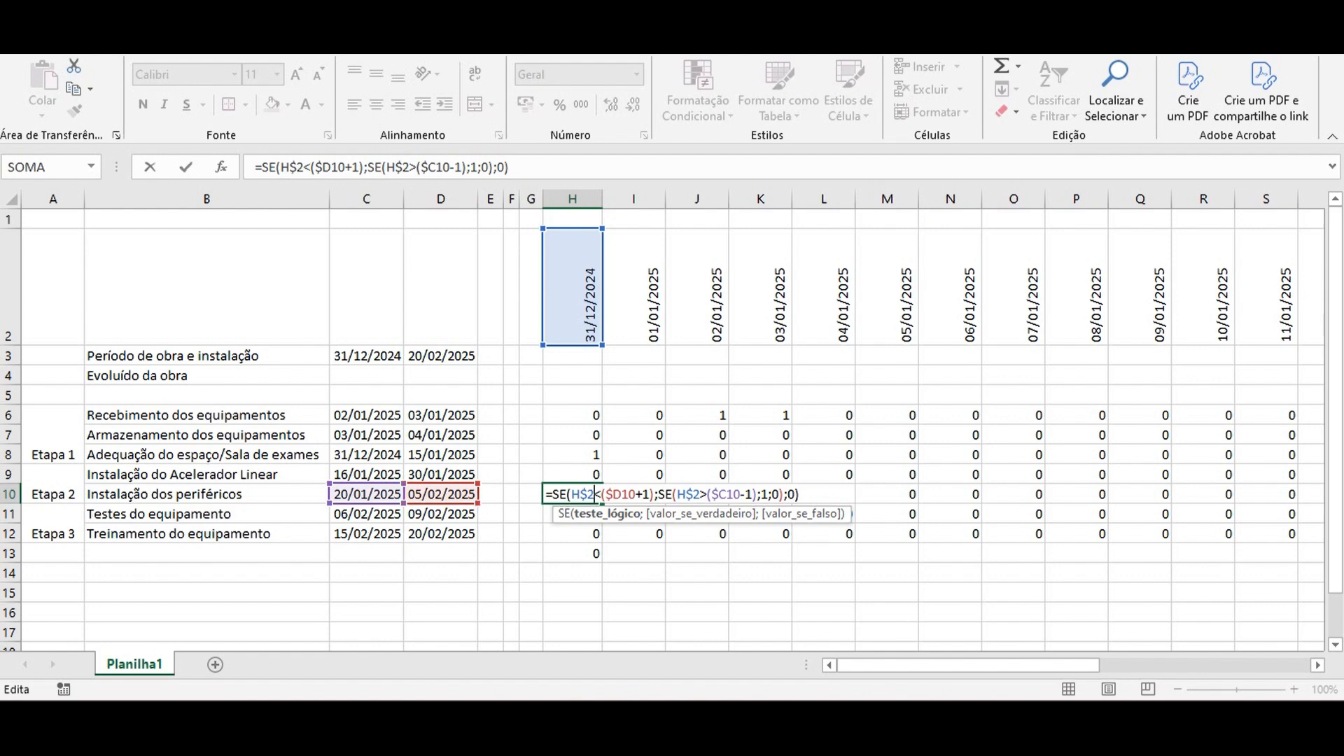
{"action": "key", "text": "Return"}
{"action": "double_click", "coordinate": [581, 534]}
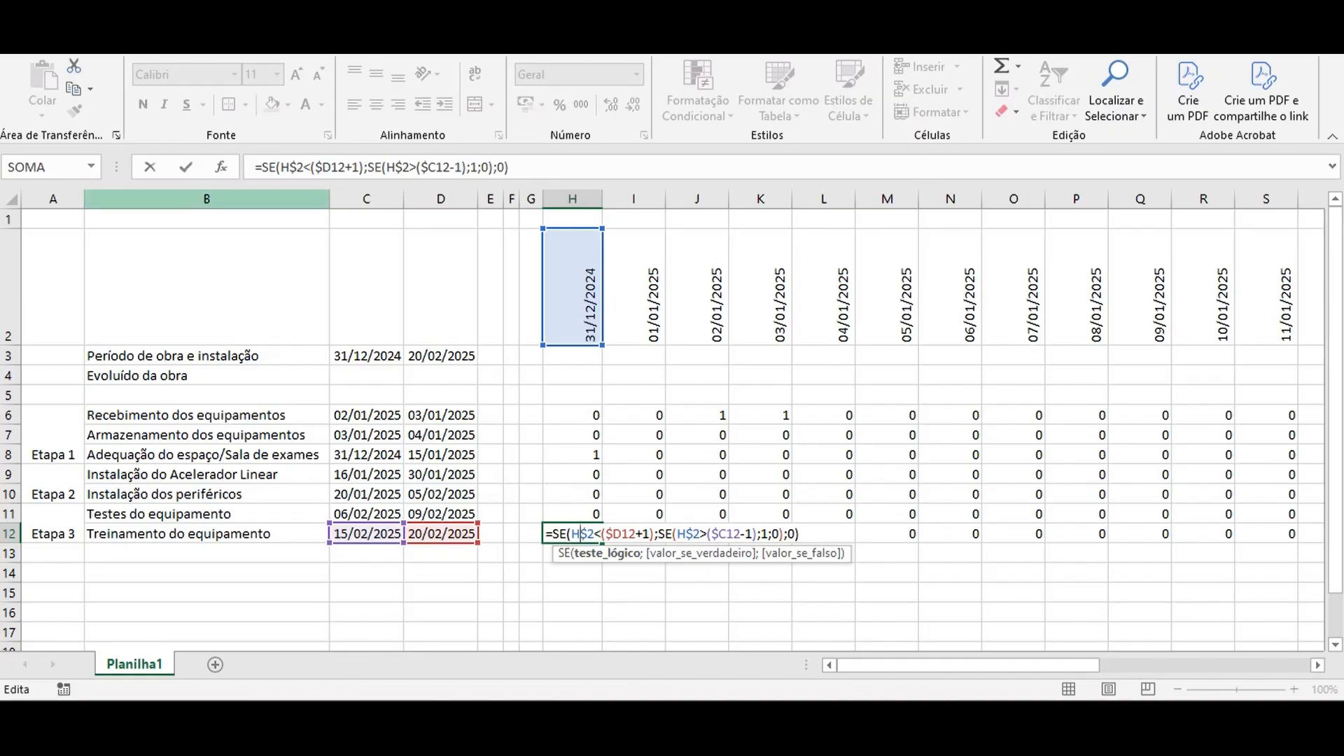
{"action": "key", "text": "Return"}
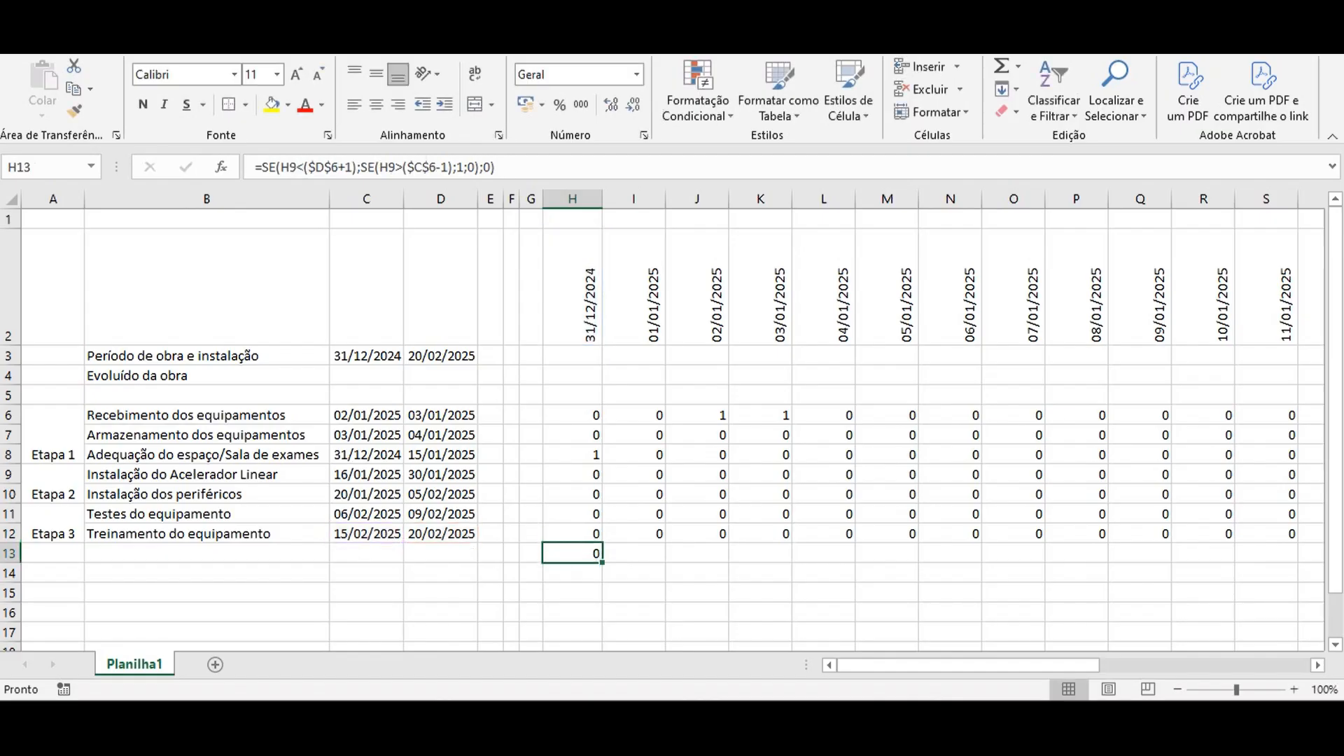
Fill the H6 formula down the task rows again and clear the stray value in H13.
{"action": "left_click", "coordinate": [572, 416]}
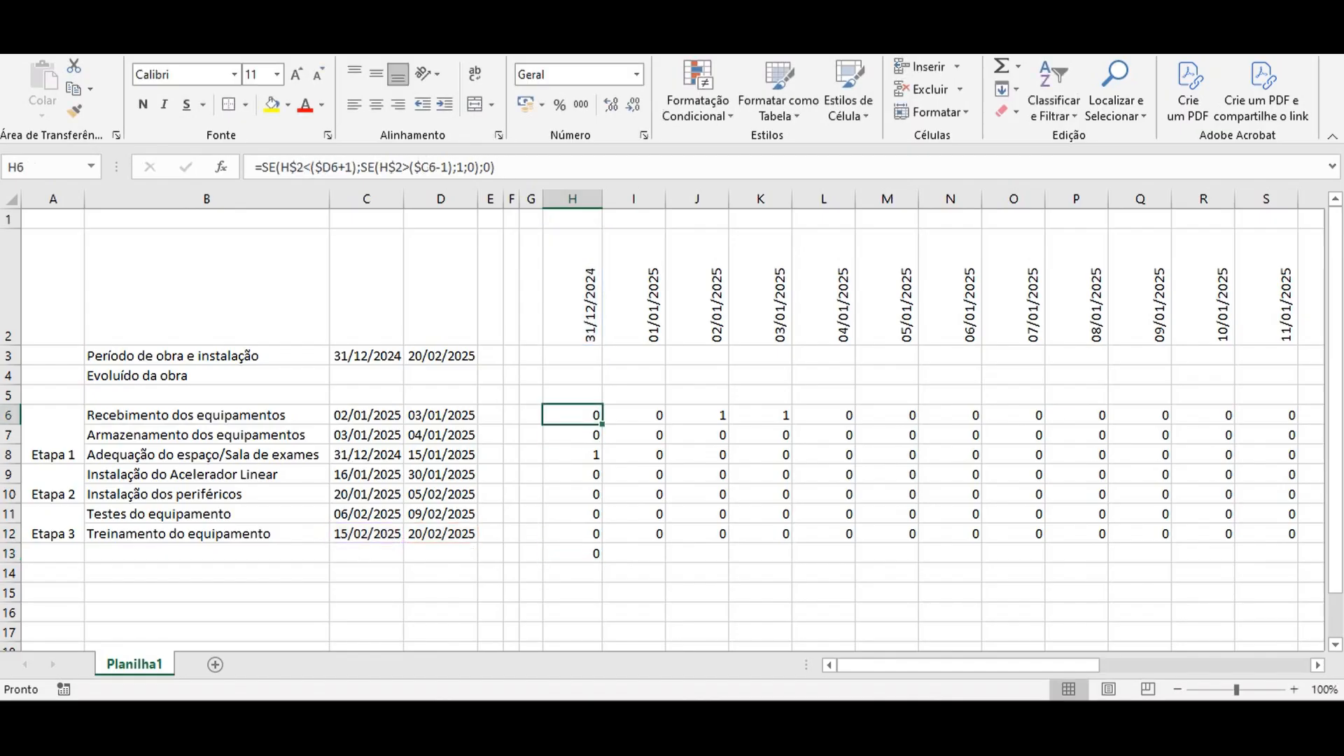
{"action": "mouse_move", "coordinate": [602, 424]}
{"action": "left_mouse_down"}
{"action": "mouse_move", "coordinate": [602, 560]}
{"action": "mouse_move", "coordinate": [572, 554]}
{"action": "left_mouse_up"}
{"action": "left_click", "coordinate": [532, 554]}
Fill the H6:H12 formulas across the date columns and extend the dates and formulas to 21/02/2025 in column BH.
{"action": "mouse_move", "coordinate": [573, 415]}
{"action": "left_mouse_down"}
{"action": "mouse_move", "coordinate": [633, 533]}
{"action": "mouse_move", "coordinate": [581, 533]}
{"action": "mouse_move", "coordinate": [1282, 542]}
{"action": "mouse_move", "coordinate": [1232, 542]}
{"action": "left_mouse_up"}
{"action": "left_click_drag", "start_coordinate": [1199, 315], "coordinate": [1223, 542]}
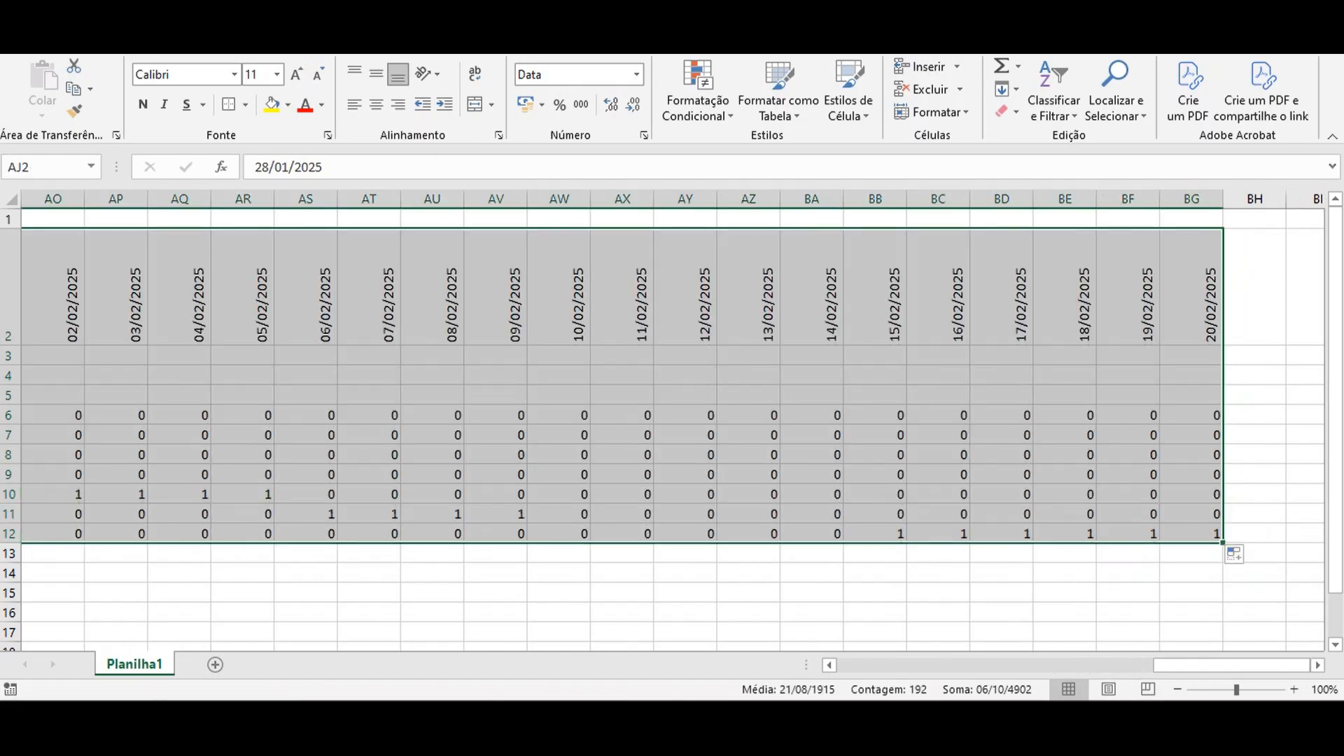
{"action": "left_click_drag", "start_coordinate": [1232, 665], "coordinate": [916, 665]}
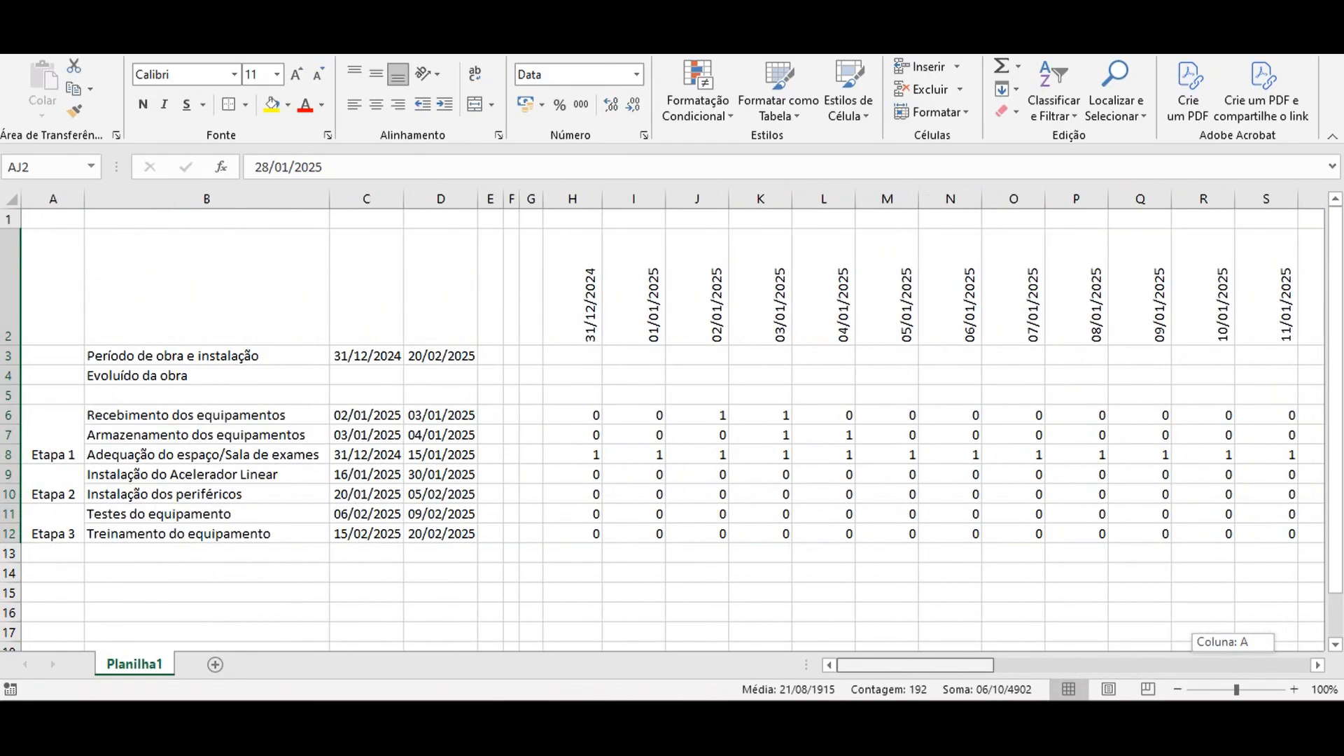
{"action": "left_click_drag", "start_coordinate": [916, 665], "coordinate": [1234, 665]}
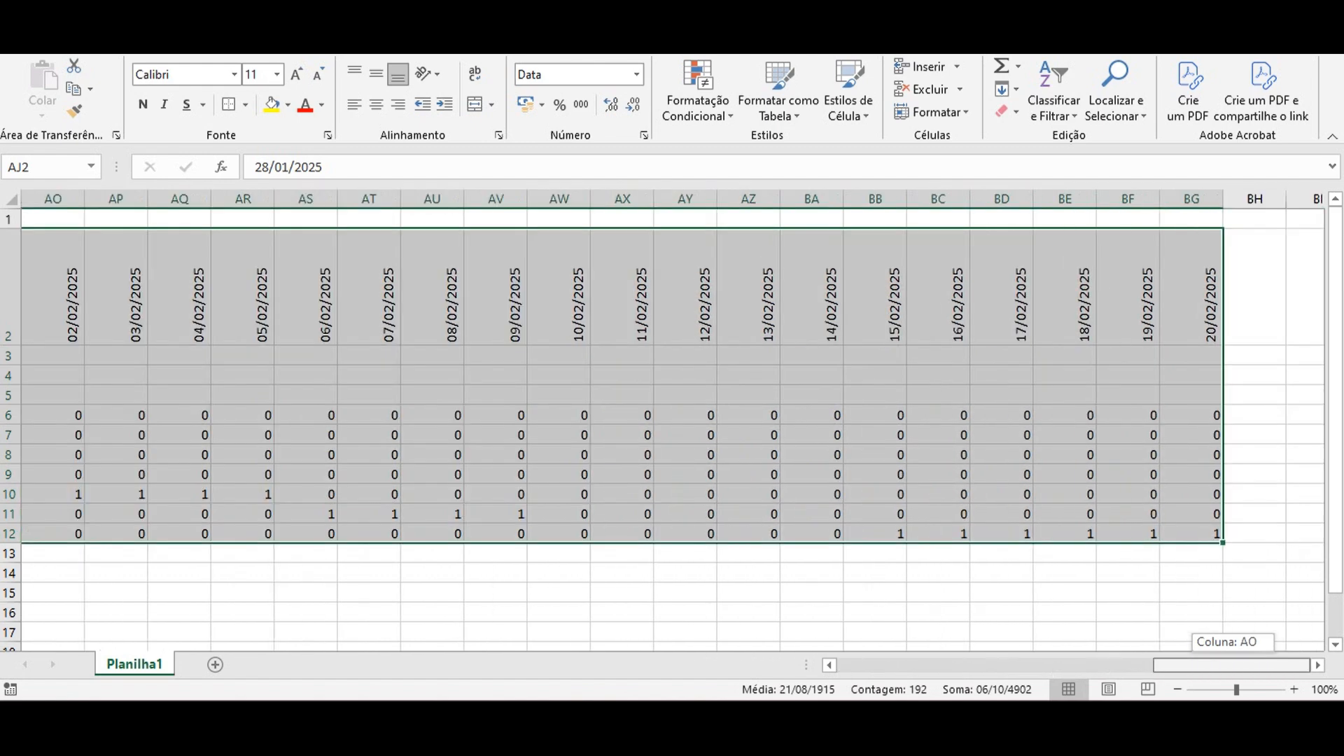
{"action": "left_click_drag", "start_coordinate": [1191, 301], "coordinate": [1260, 542]}
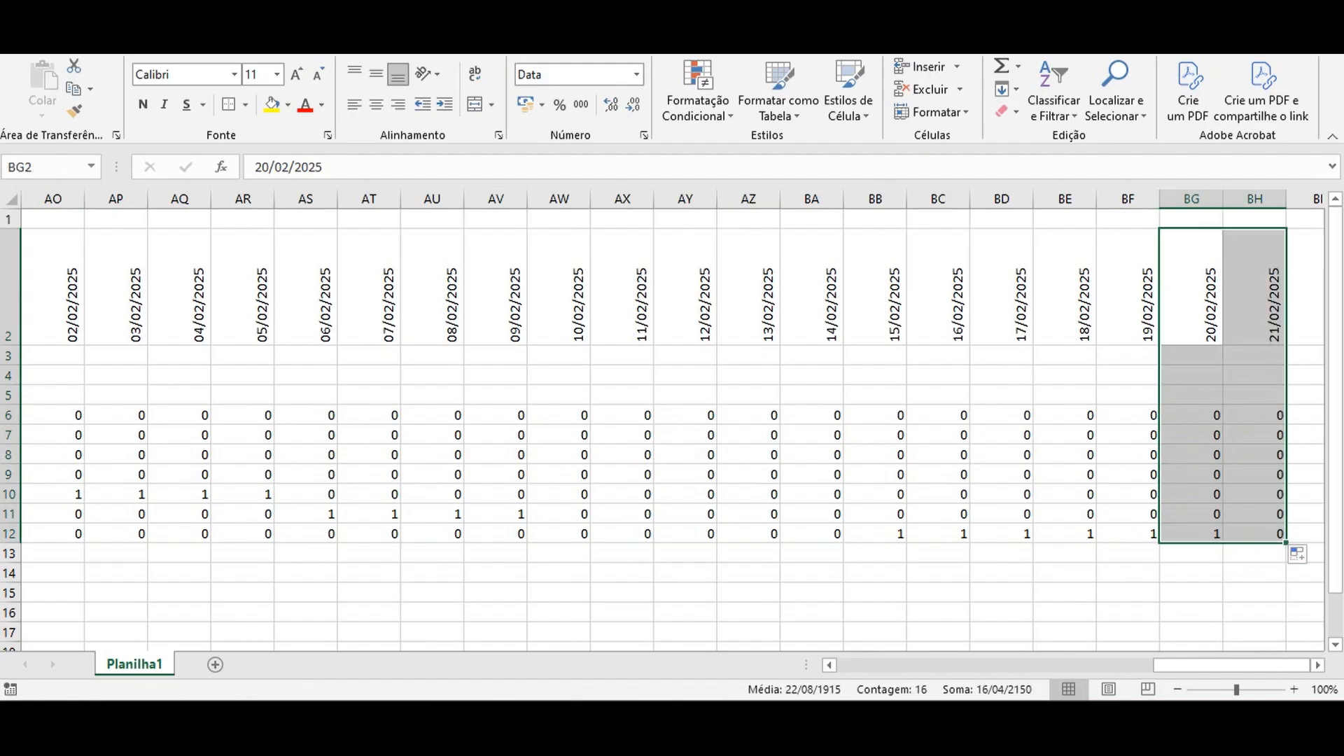
{"action": "left_click", "coordinate": [812, 533]}
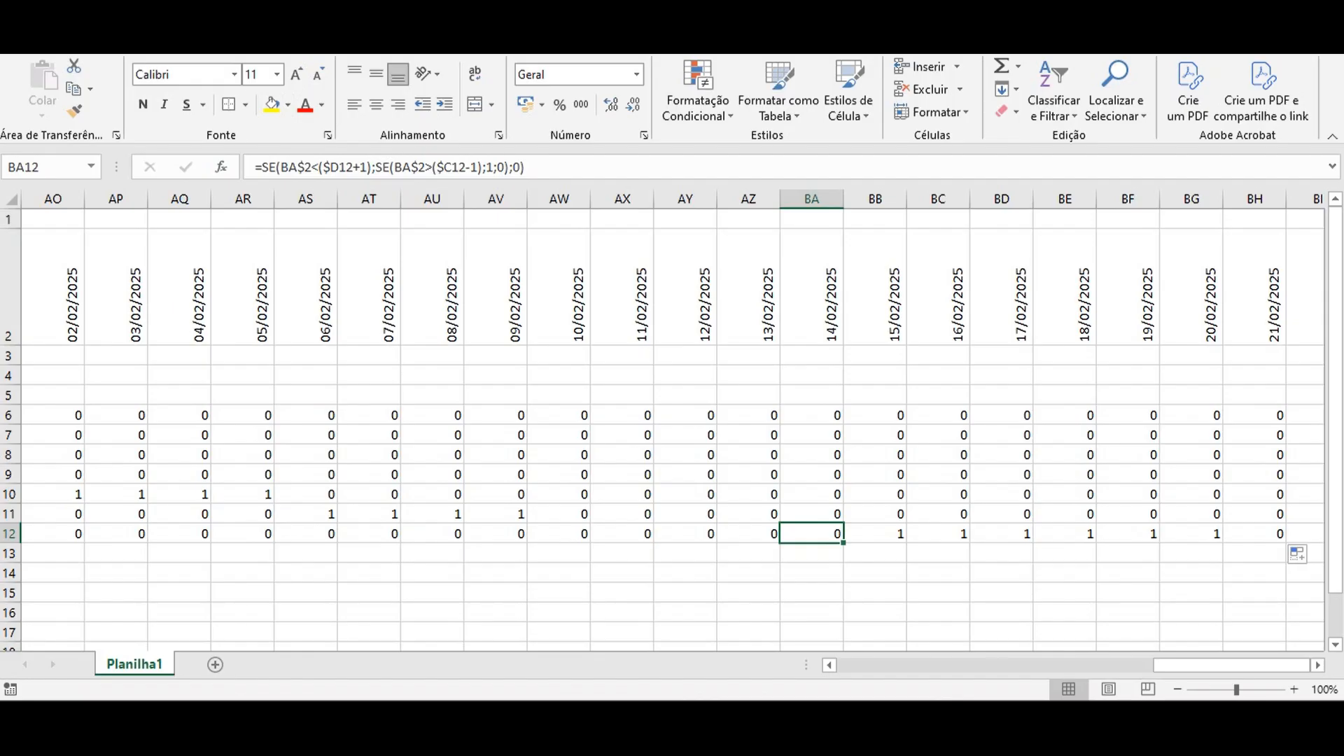
Narrow columns H through BH to one uniform column width so the whole timeline fits on screen.
{"action": "left_click_drag", "start_coordinate": [1255, 199], "coordinate": [570, 199]}
{"action": "right_click", "coordinate": [571, 199]}
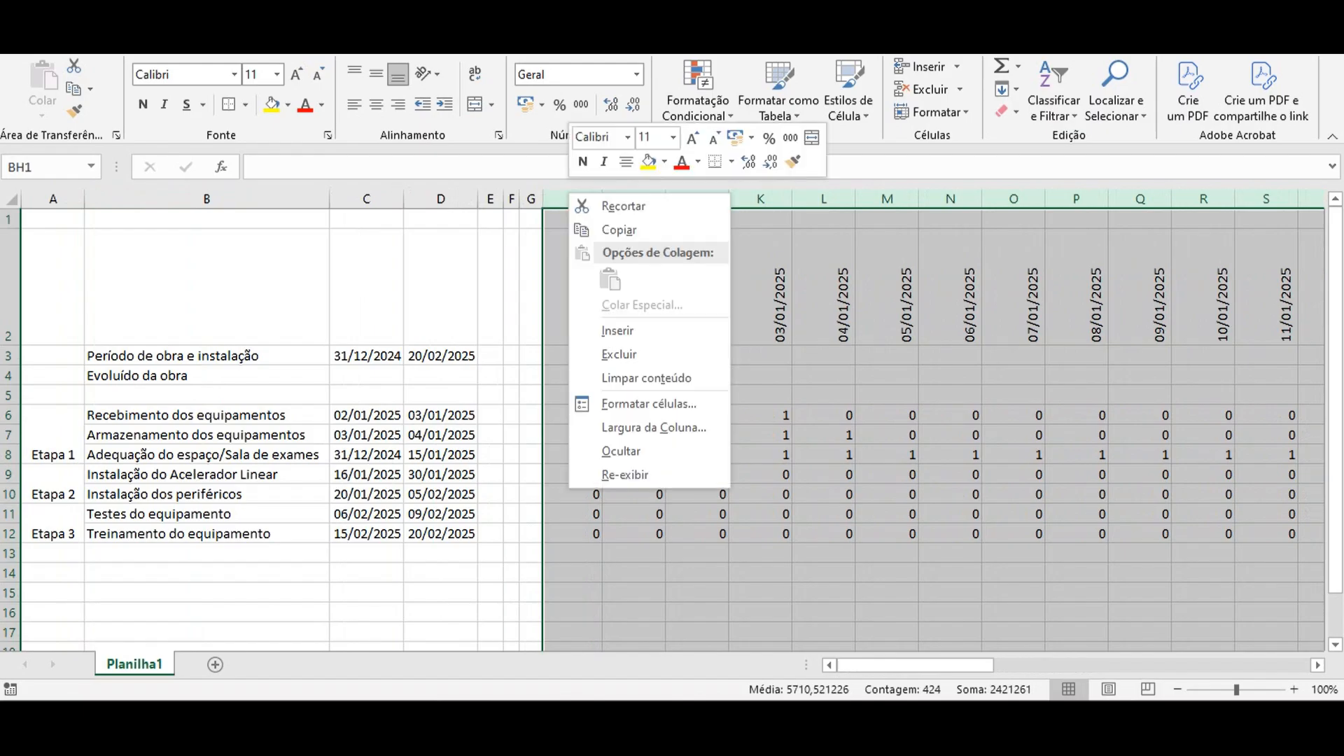
{"action": "left_click", "coordinate": [653, 427]}
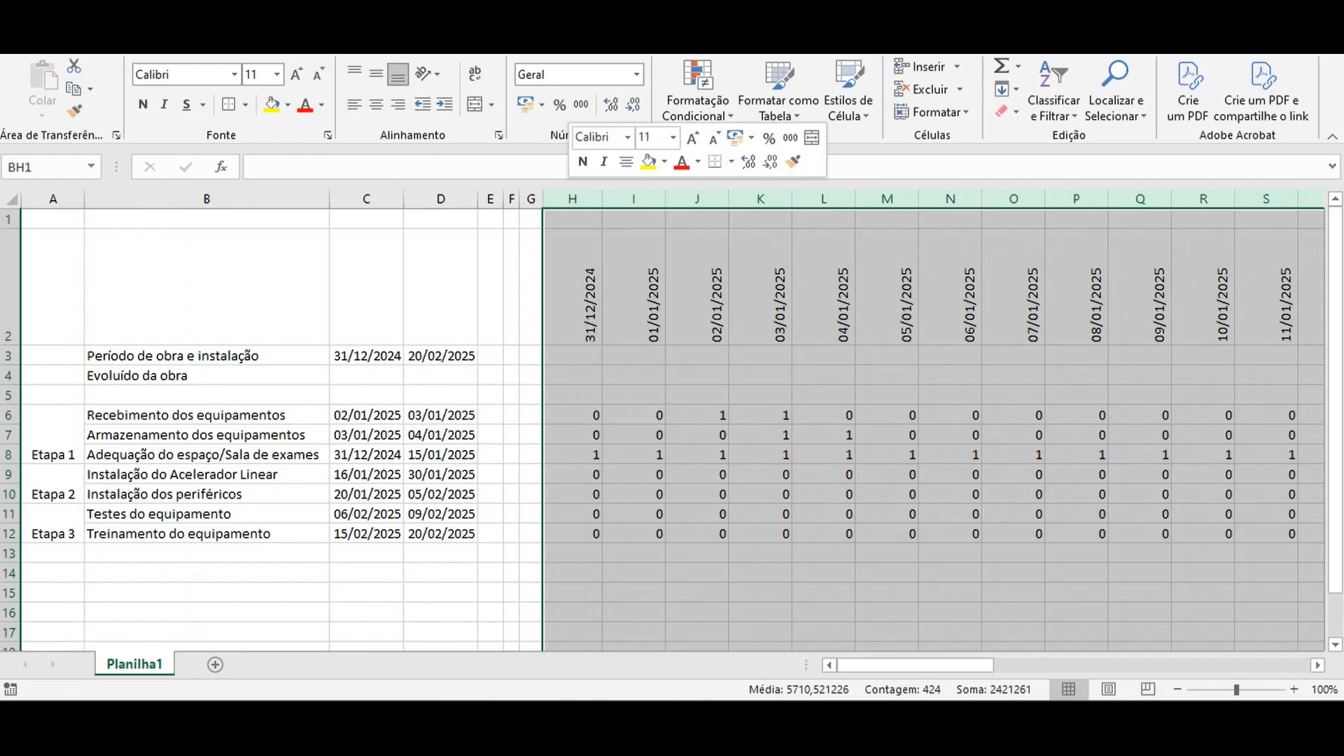
{"action": "type", "text": "21"}
{"action": "key", "text": "BackSpace"}
{"action": "key", "text": "BackSpace"}
{"action": "type", "text": "2"}
{"action": "key", "text": "Return"}
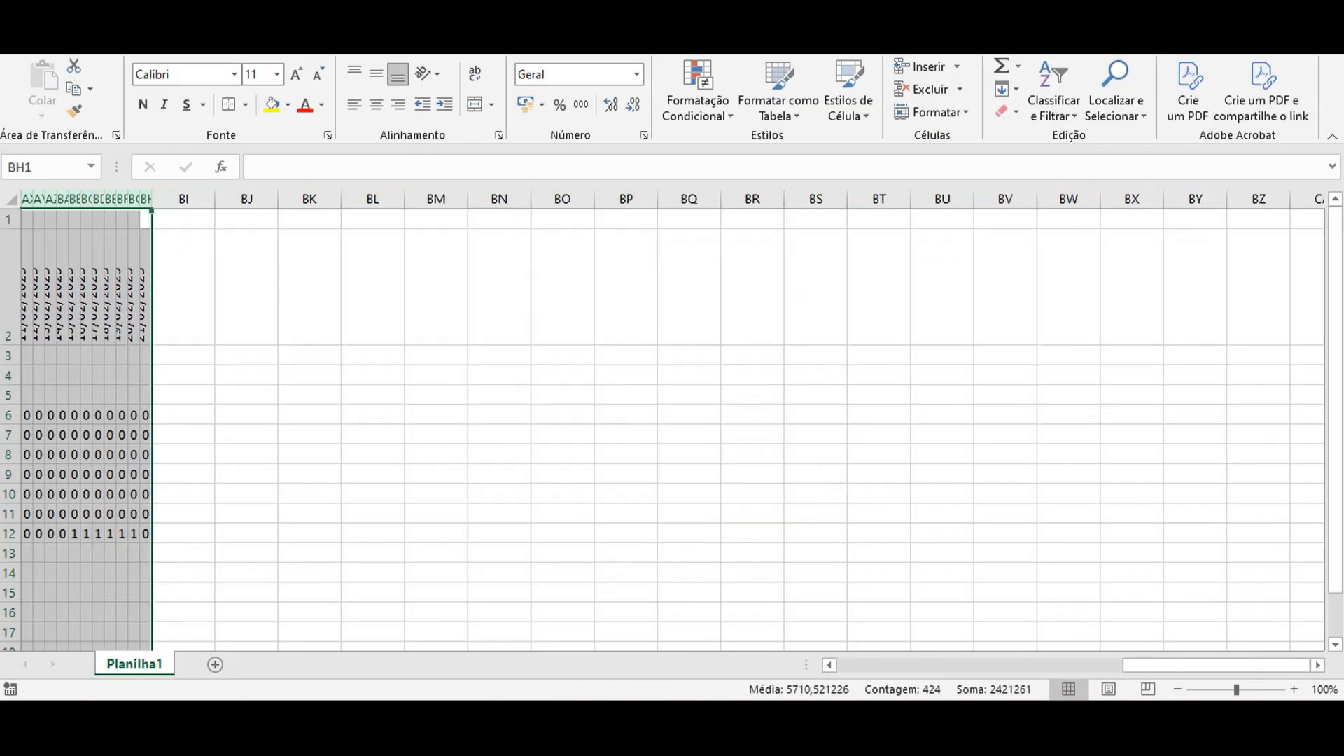
{"action": "left_click_drag", "start_coordinate": [1216, 665], "coordinate": [875, 665]}
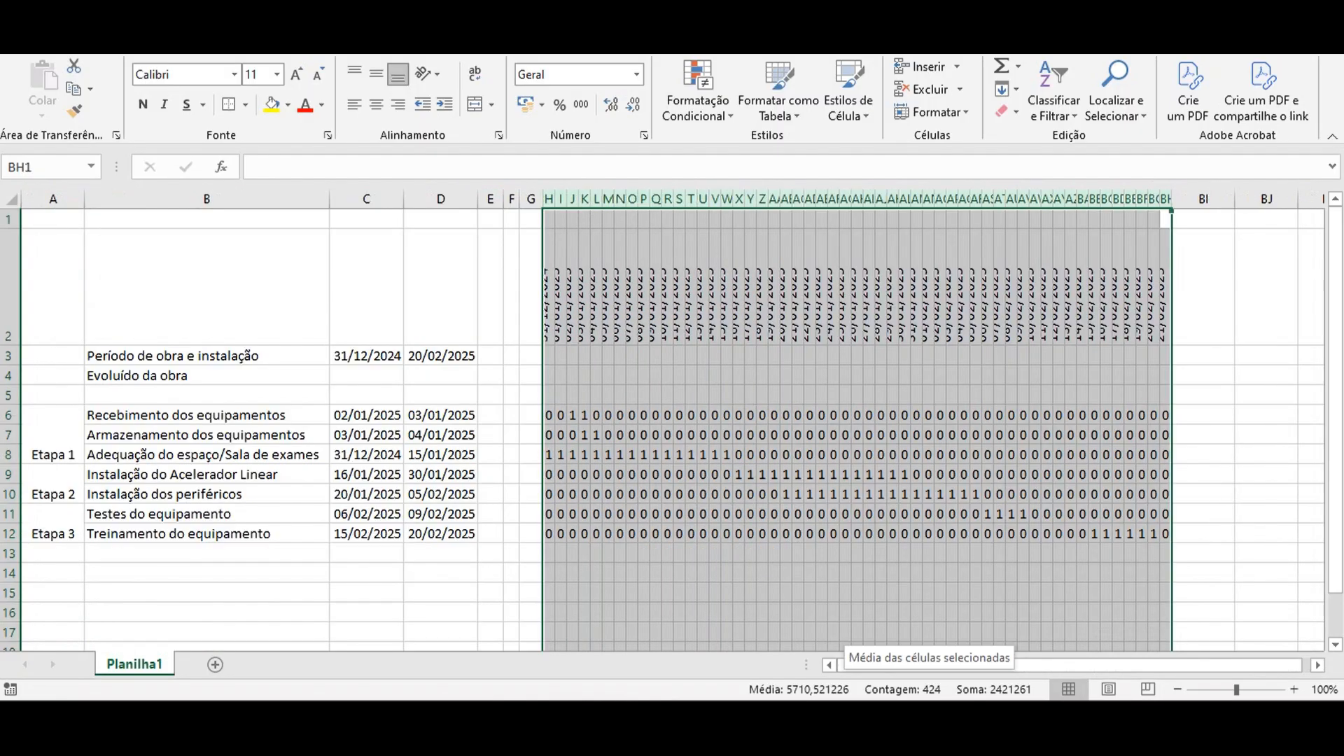
{"action": "left_click", "coordinate": [868, 434]}
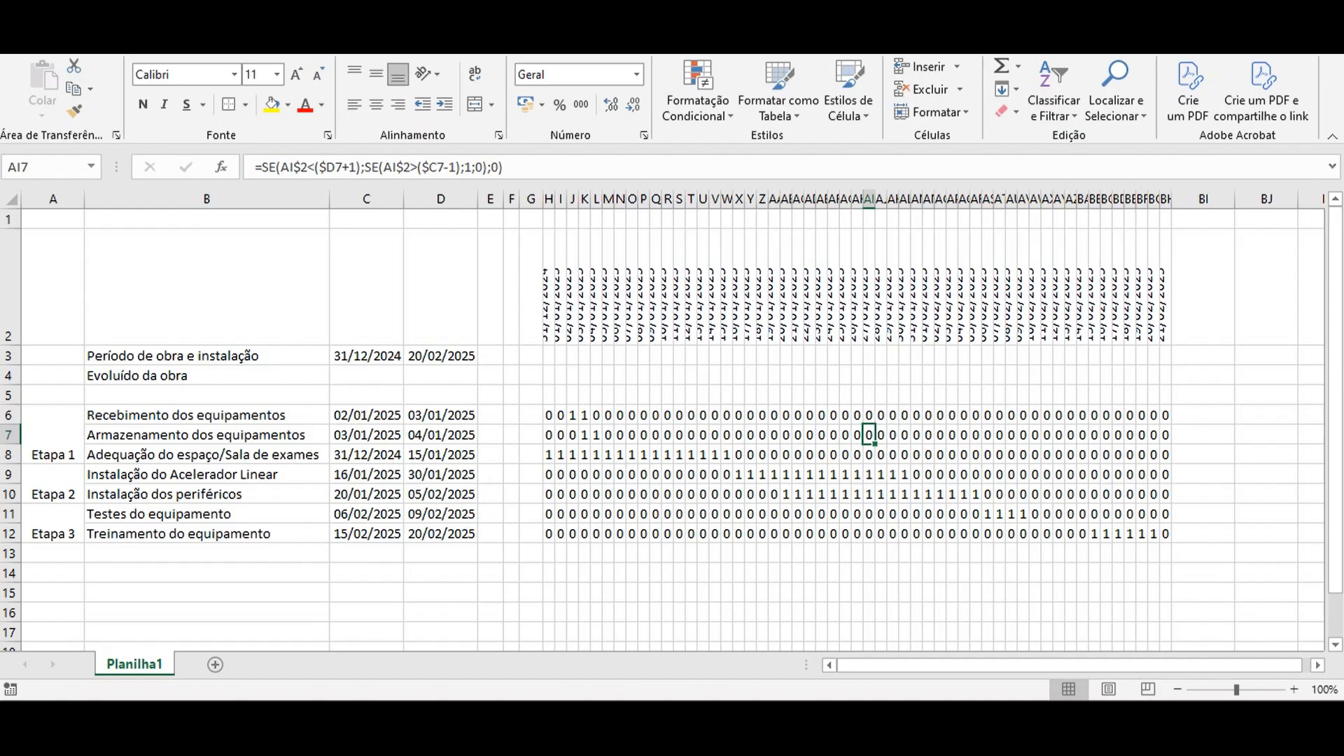
Set up an Equal To conditional formatting rule for the value 1 on the timeline range H6:BH12.
{"action": "left_click_drag", "start_coordinate": [549, 415], "coordinate": [1166, 534]}
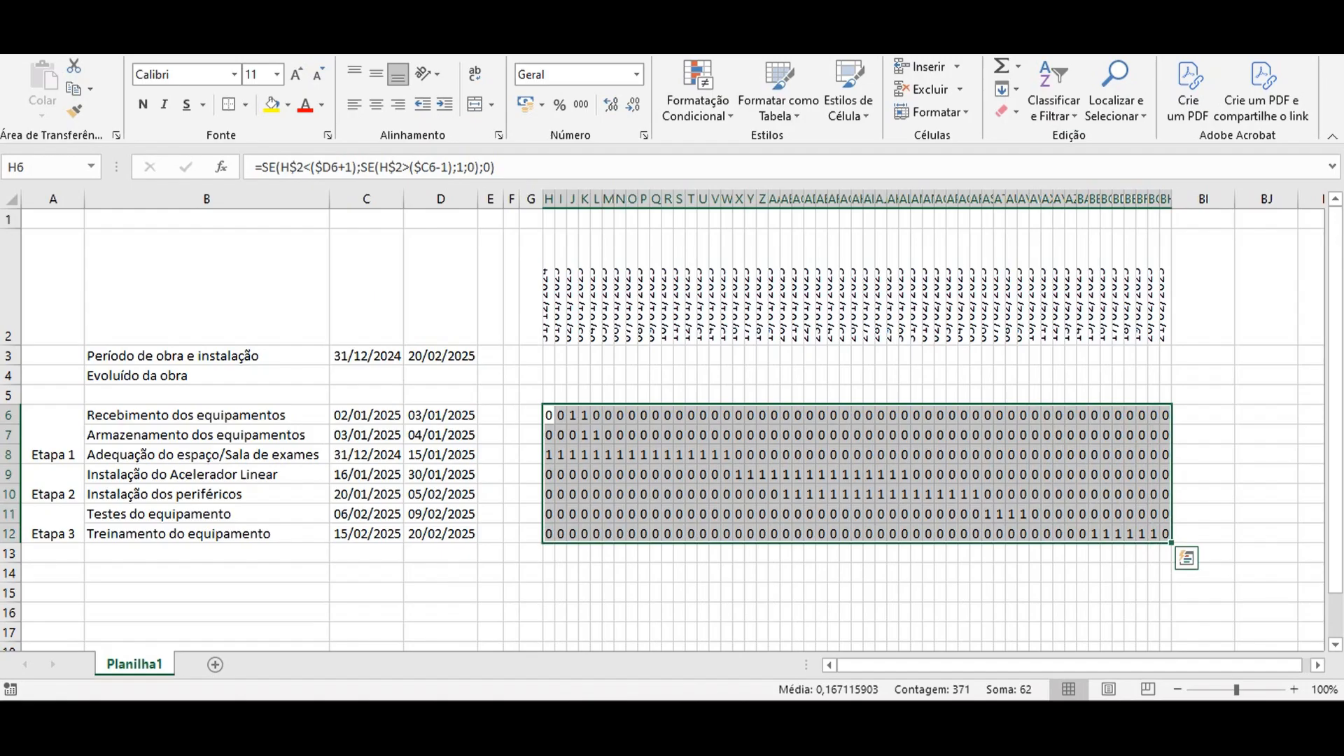
{"action": "left_click", "coordinate": [679, 593]}
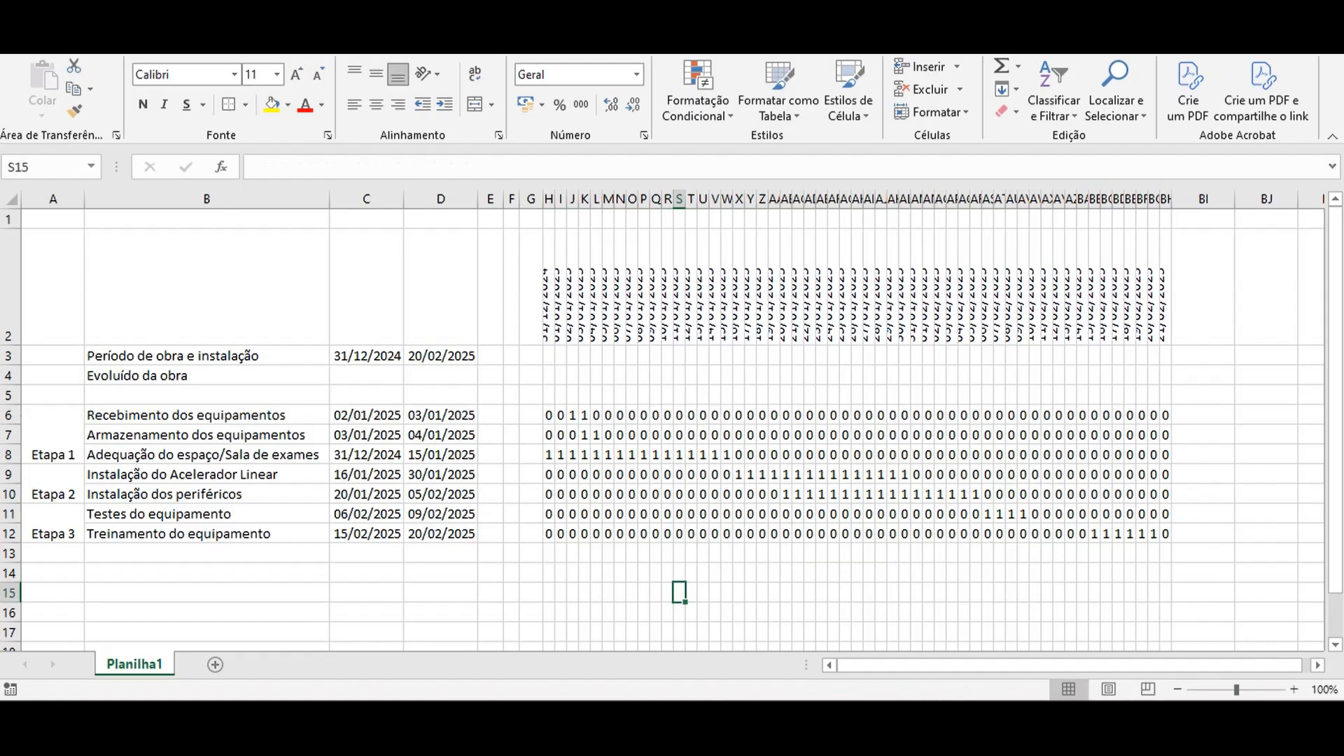
{"action": "left_click_drag", "start_coordinate": [549, 415], "coordinate": [1168, 538]}
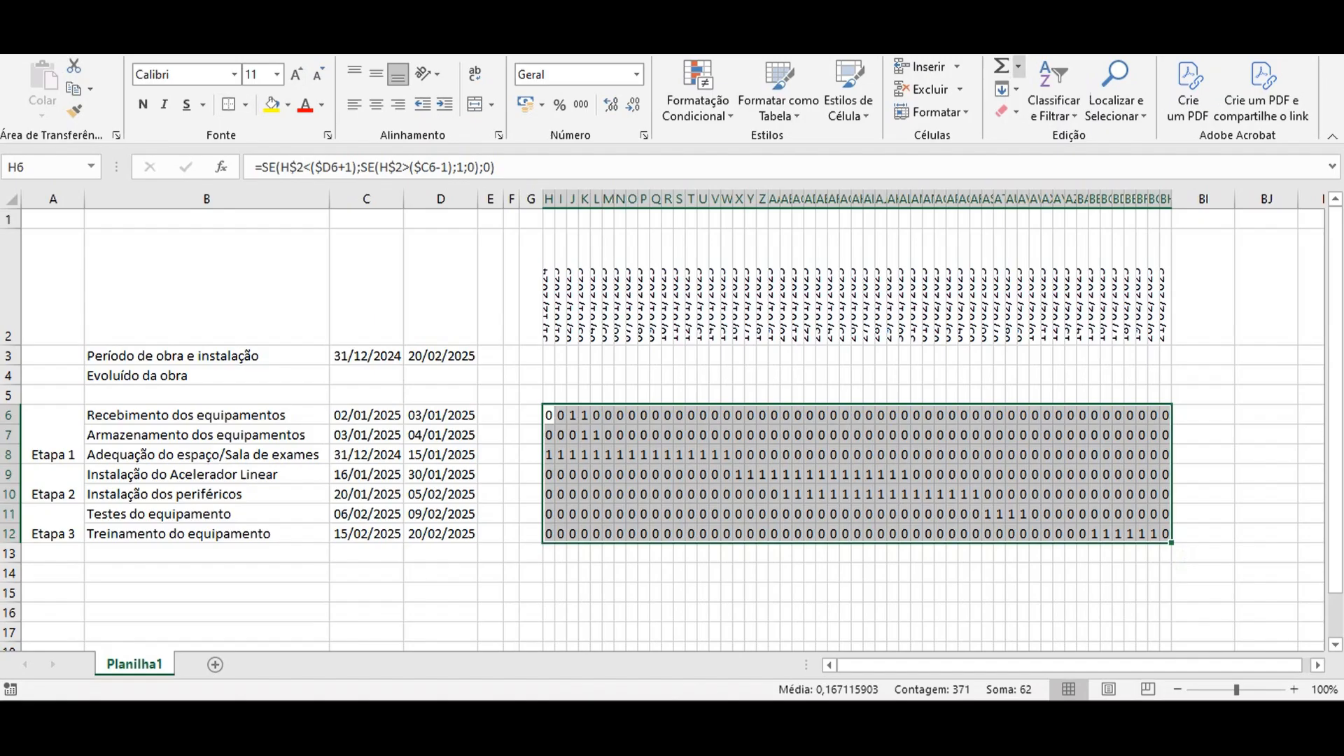
{"action": "left_click", "coordinate": [698, 89]}
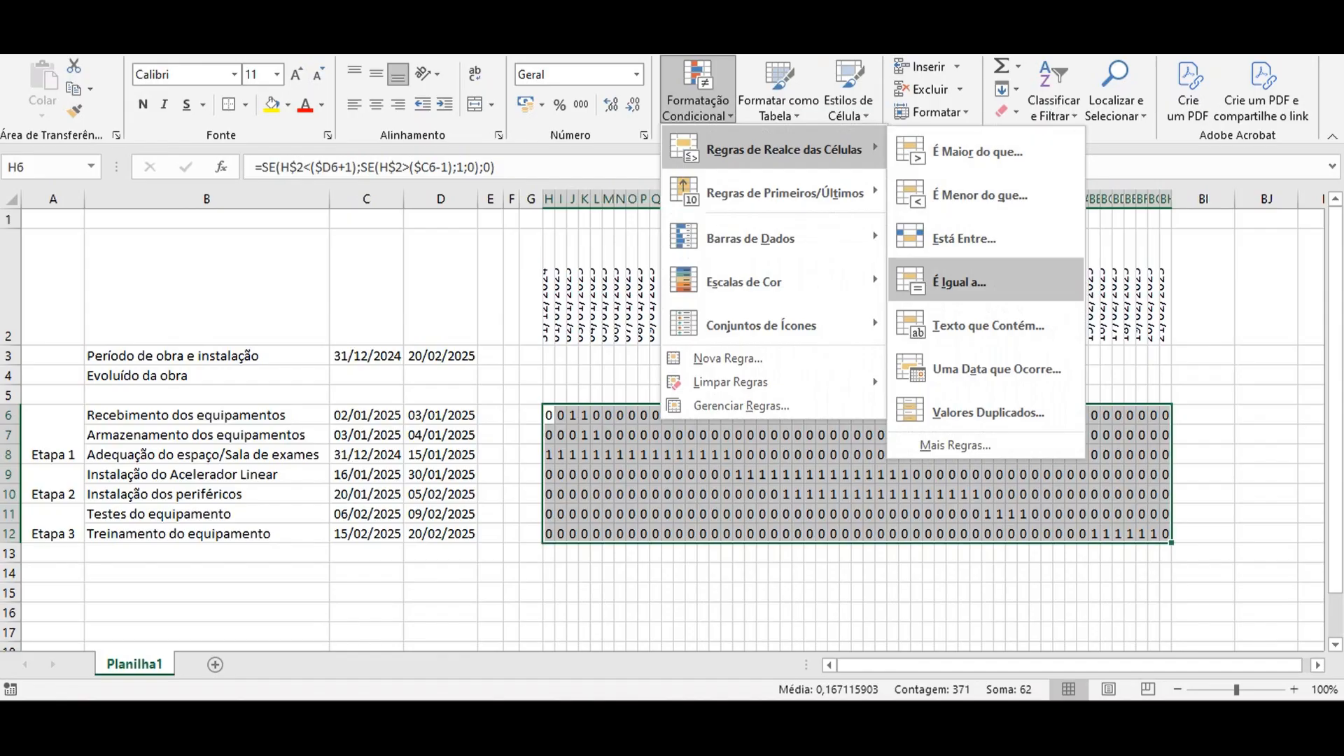
{"action": "left_click", "coordinate": [961, 282]}
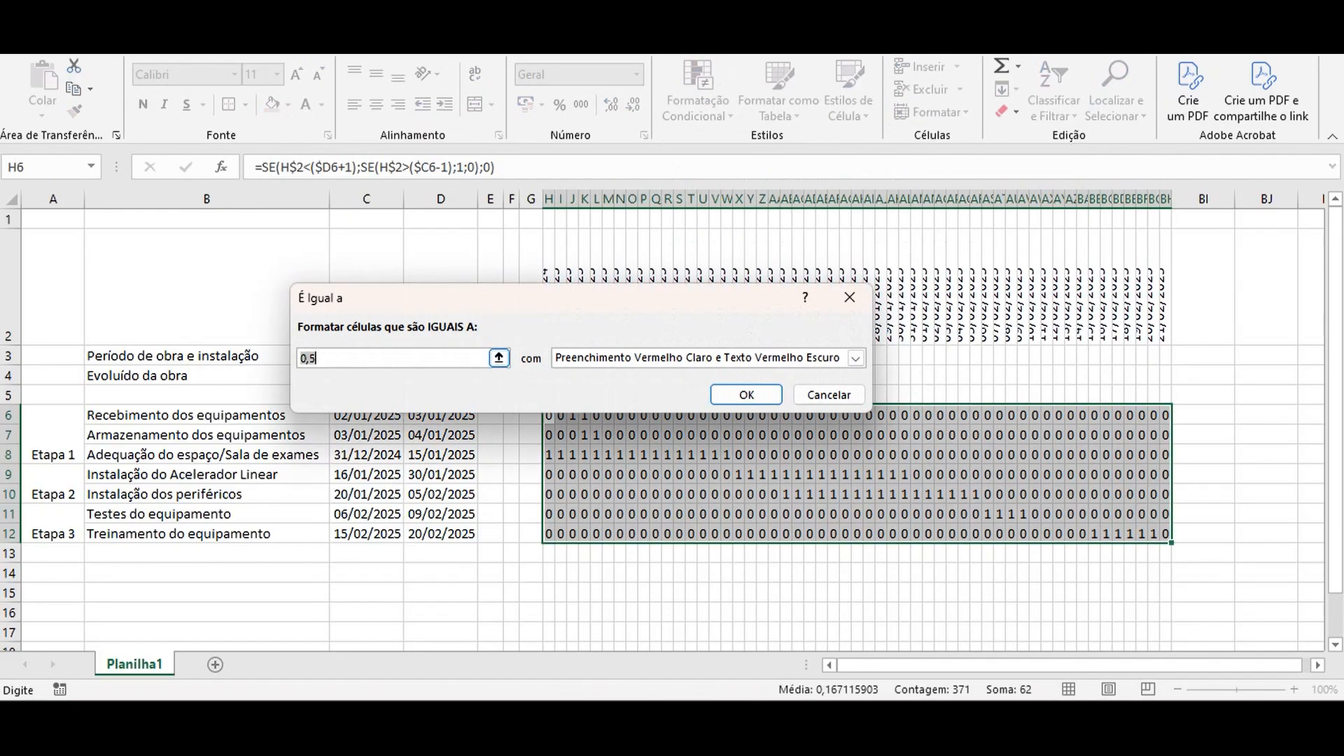
{"action": "type", "text": "1"}
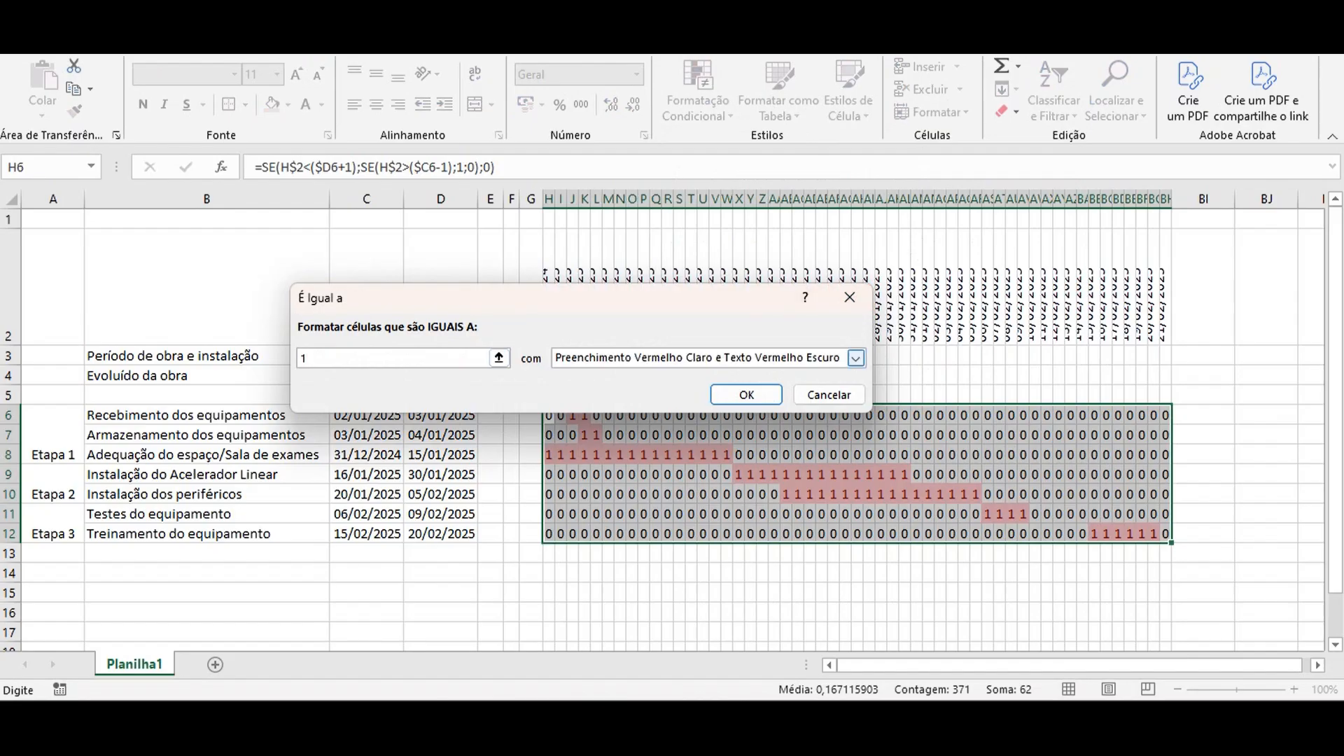
Give the value-1 rule a custom format with red fill and red font, and apply it.
{"action": "left_click", "coordinate": [855, 358]}
{"action": "left_click", "coordinate": [595, 452]}
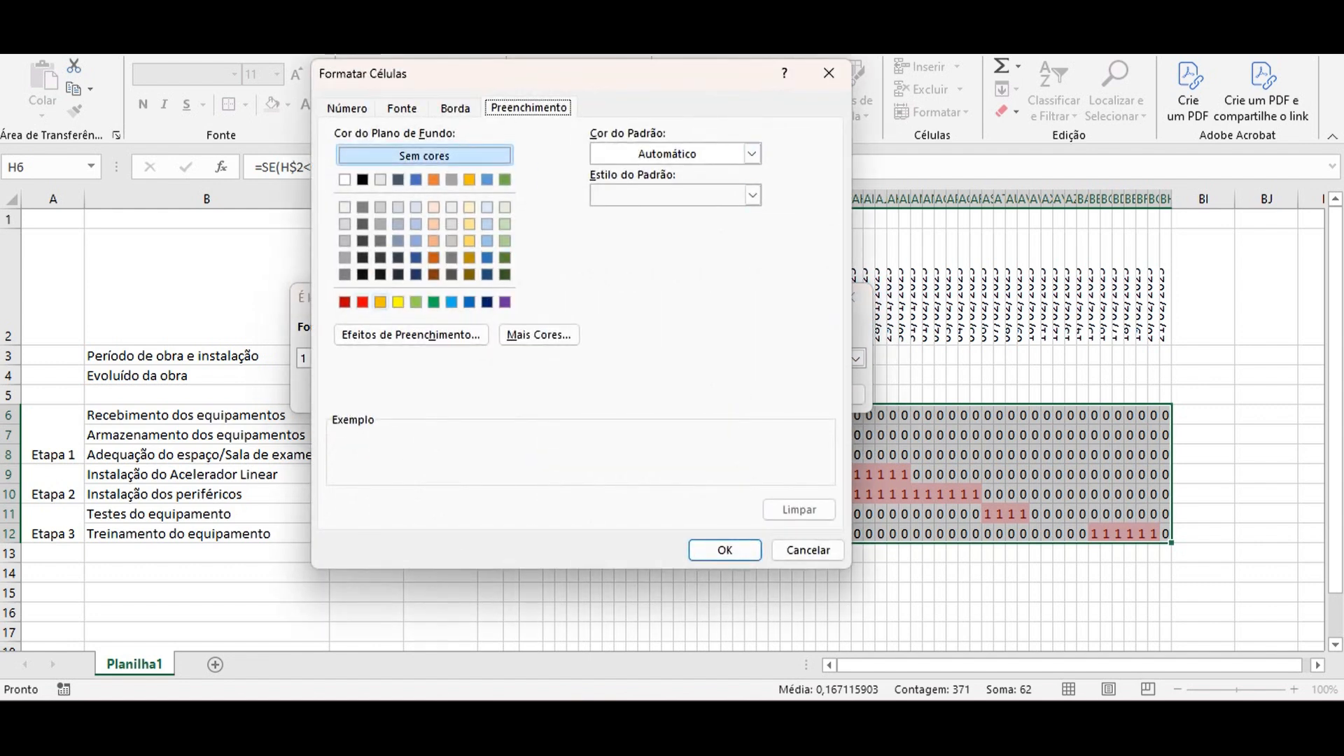
{"action": "left_click", "coordinate": [362, 303]}
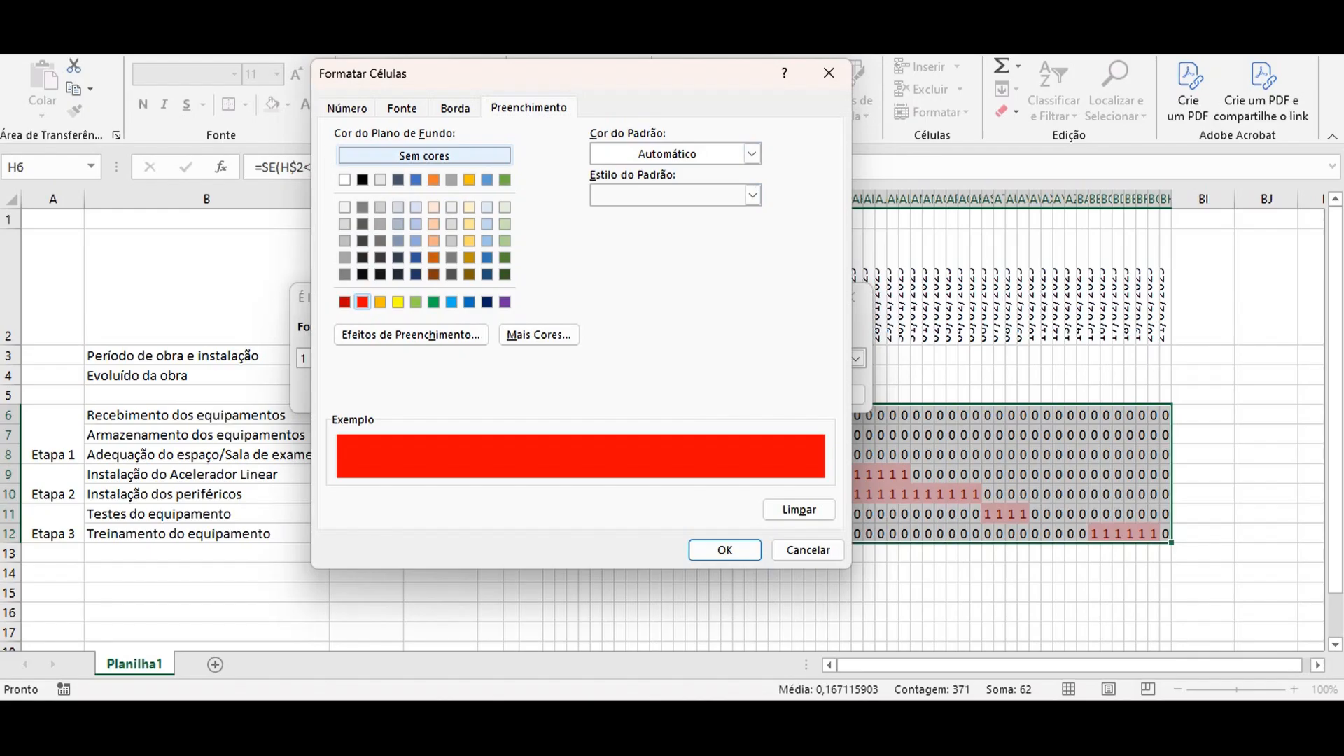
{"action": "left_click", "coordinate": [402, 107]}
{"action": "left_click", "coordinate": [719, 273]}
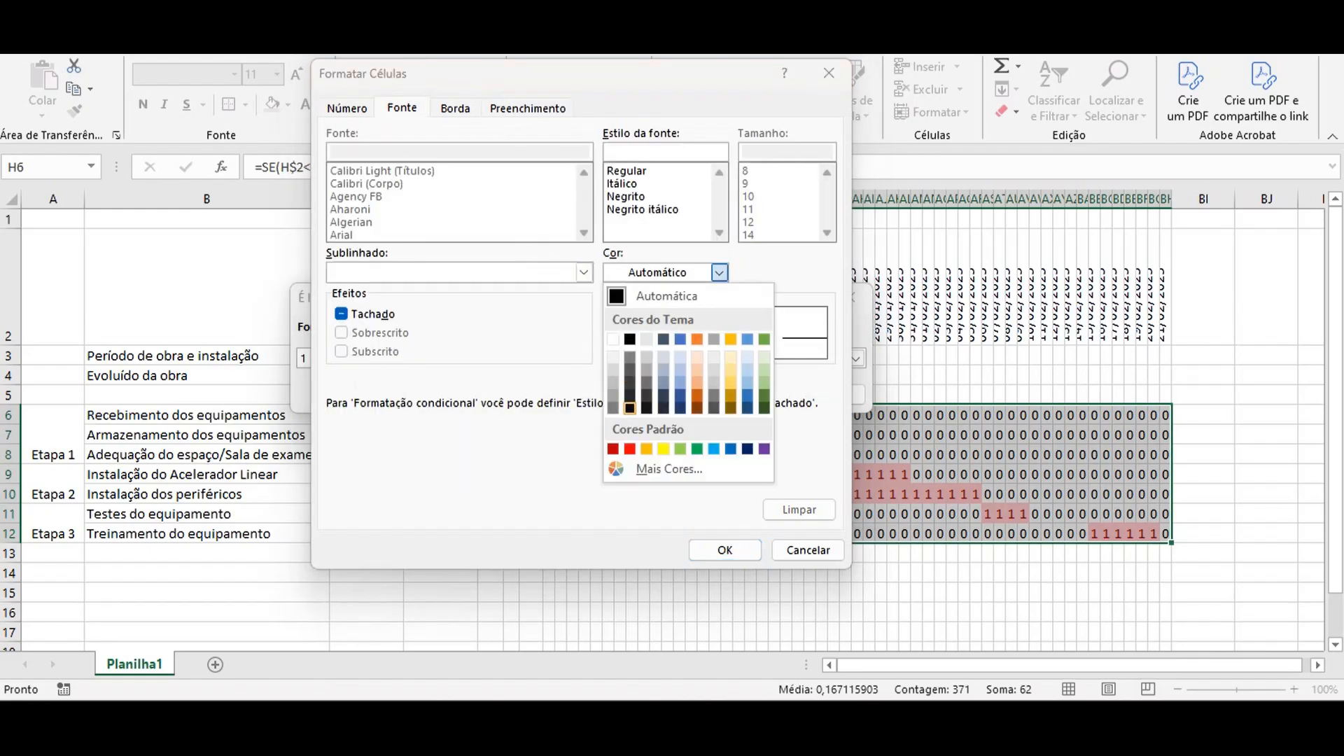
{"action": "left_click", "coordinate": [630, 449]}
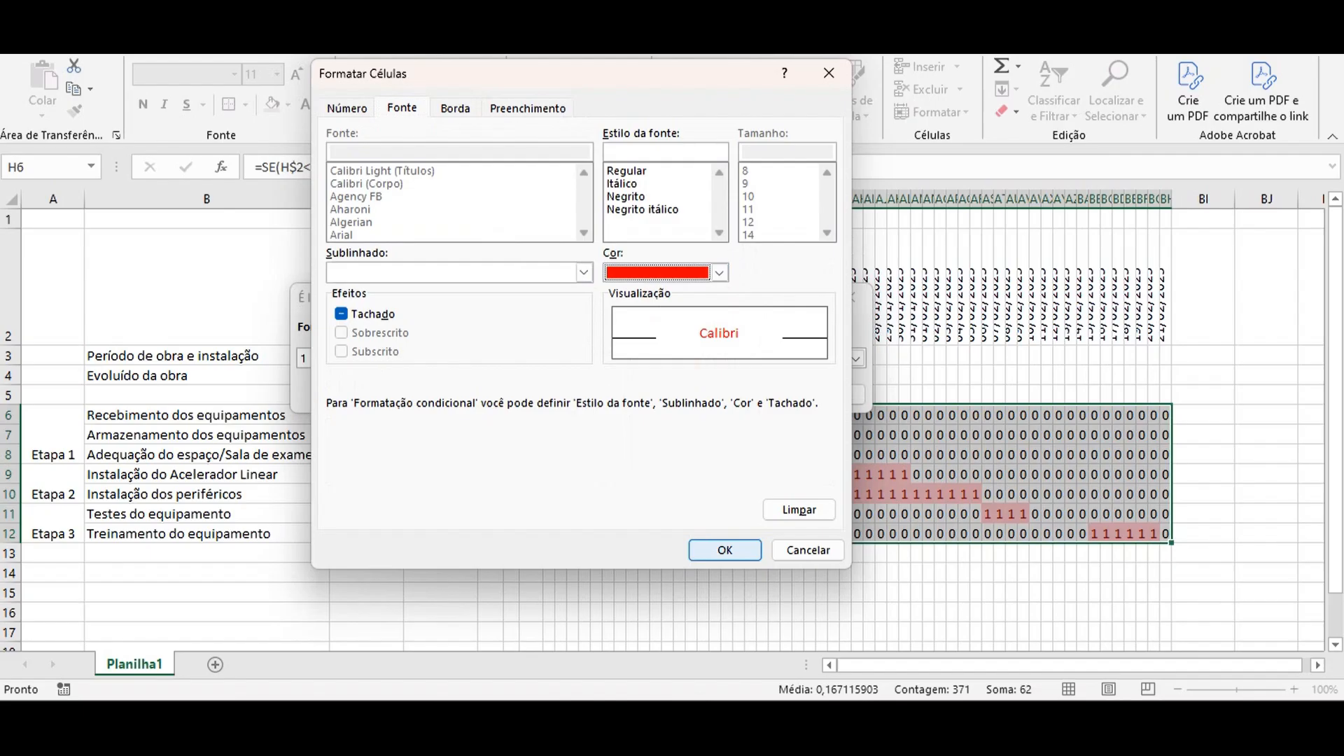
{"action": "left_click", "coordinate": [725, 549]}
{"action": "left_click", "coordinate": [746, 394]}
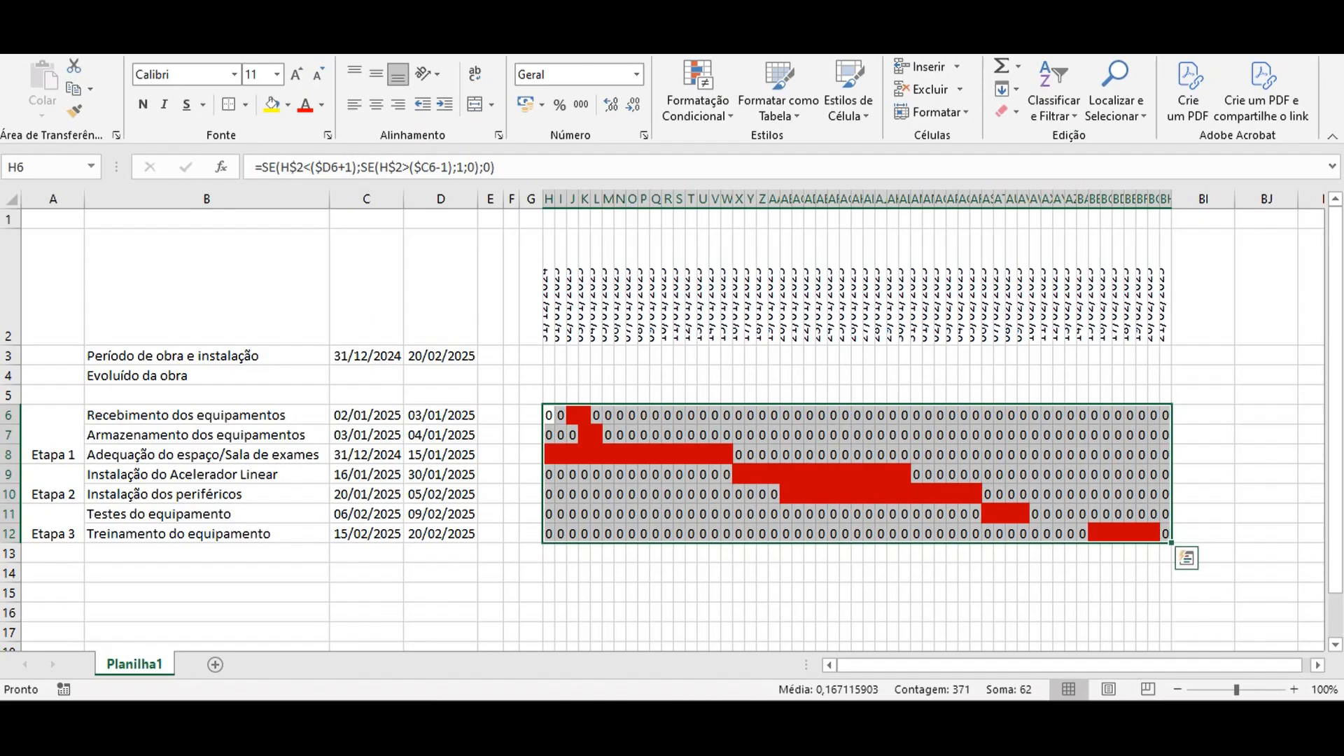
Set up a second Equal To conditional formatting rule for the value 0 on H6:BH12.
{"action": "left_click", "coordinate": [698, 105]}
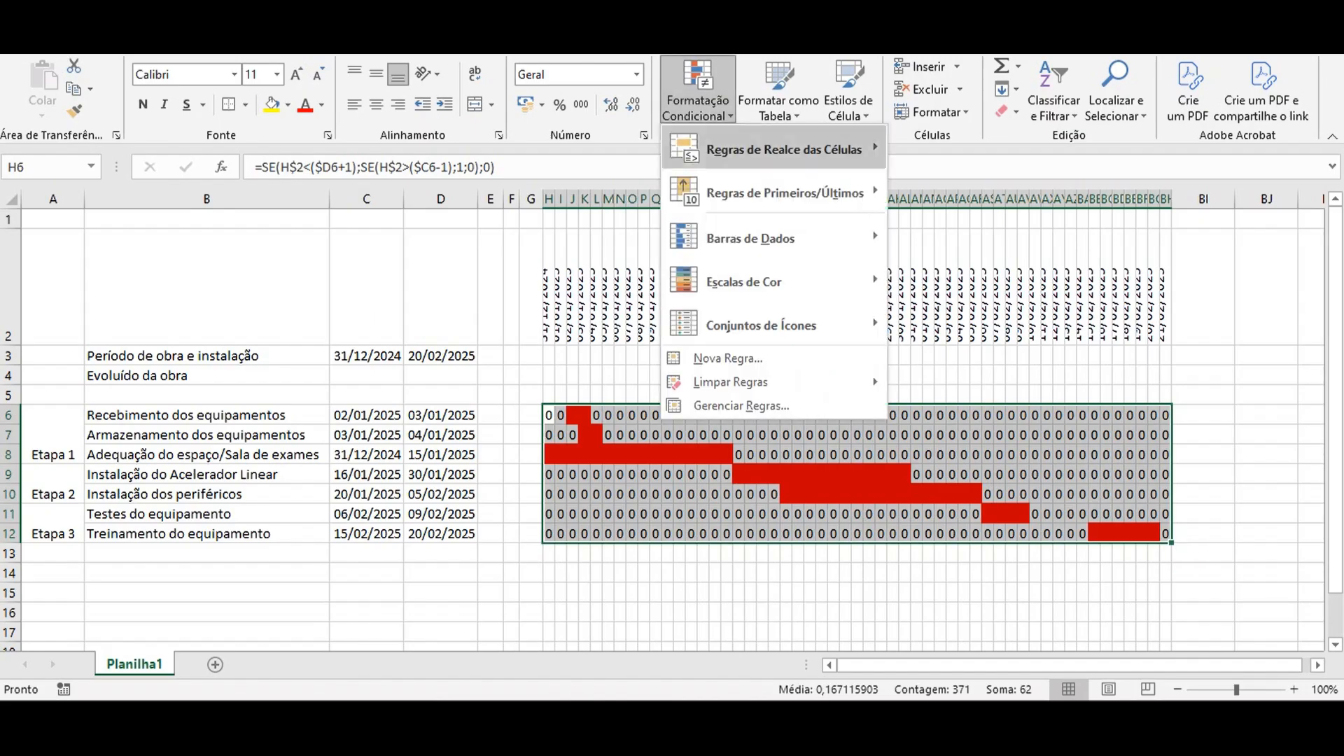
{"action": "mouse_move", "coordinate": [784, 150]}
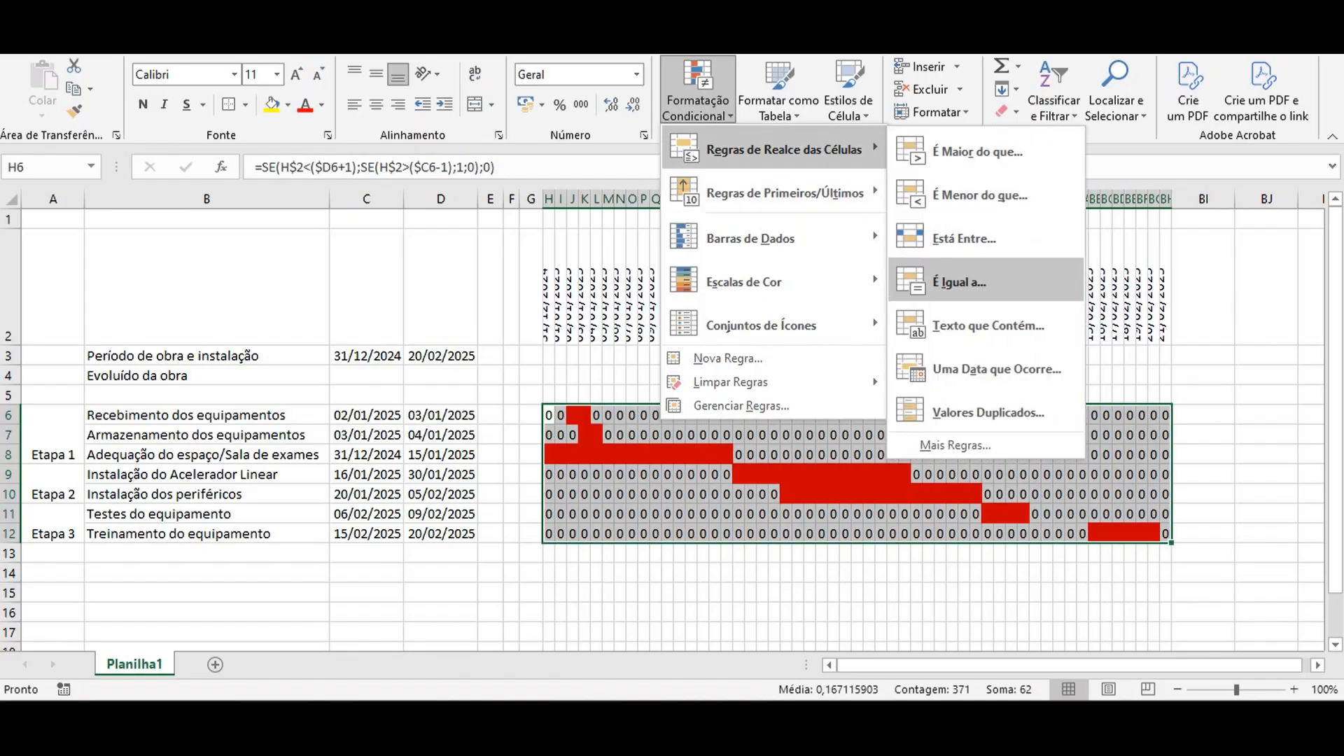
{"action": "left_click", "coordinate": [959, 281]}
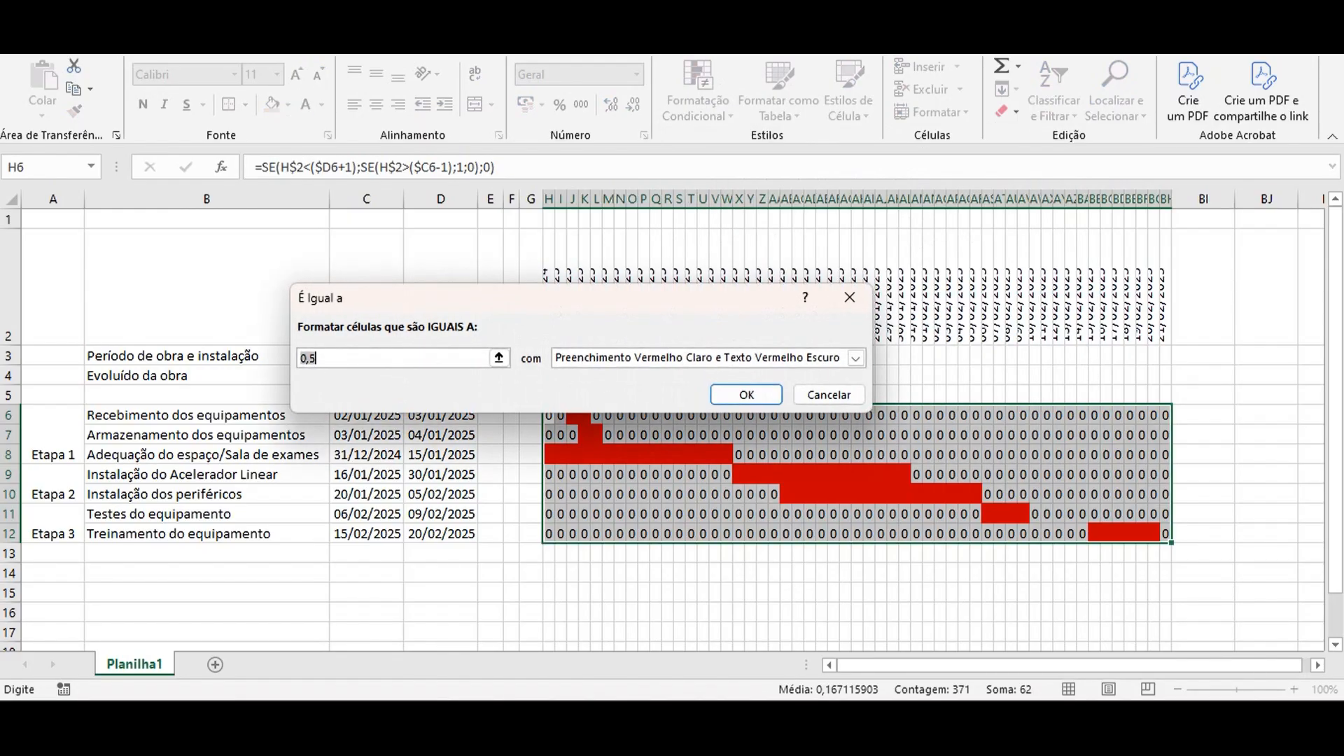
{"action": "type", "text": "0"}
Give the value-0 rule a custom format with white fill and white font, and apply it.
{"action": "left_click", "coordinate": [856, 358]}
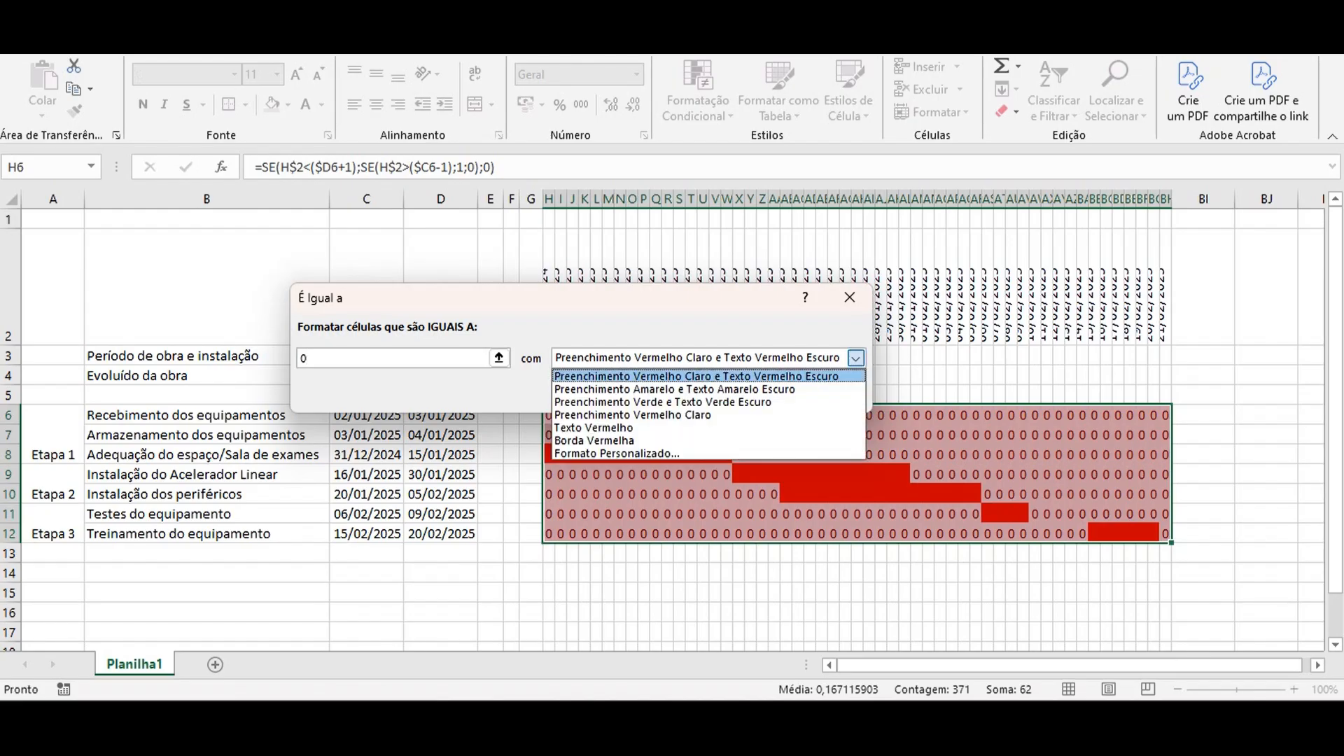
{"action": "left_click", "coordinate": [616, 453]}
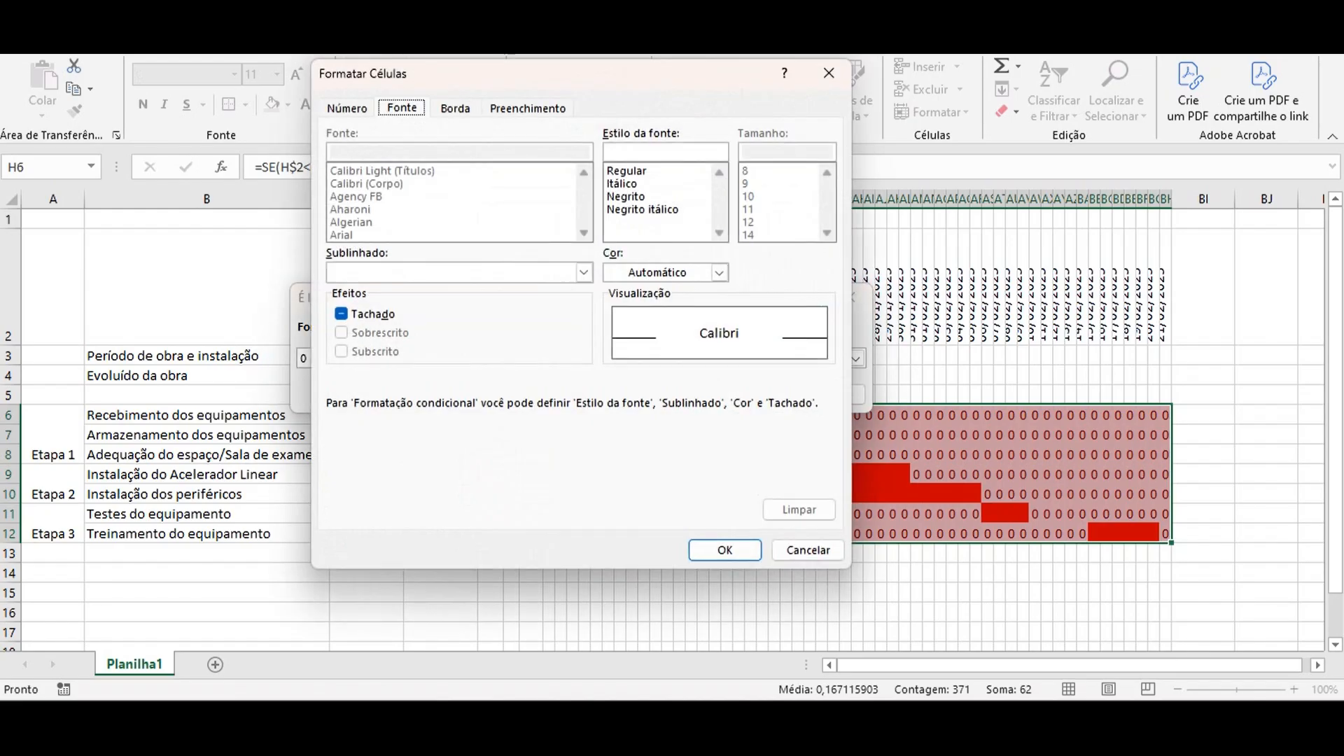
{"action": "left_click", "coordinate": [528, 108]}
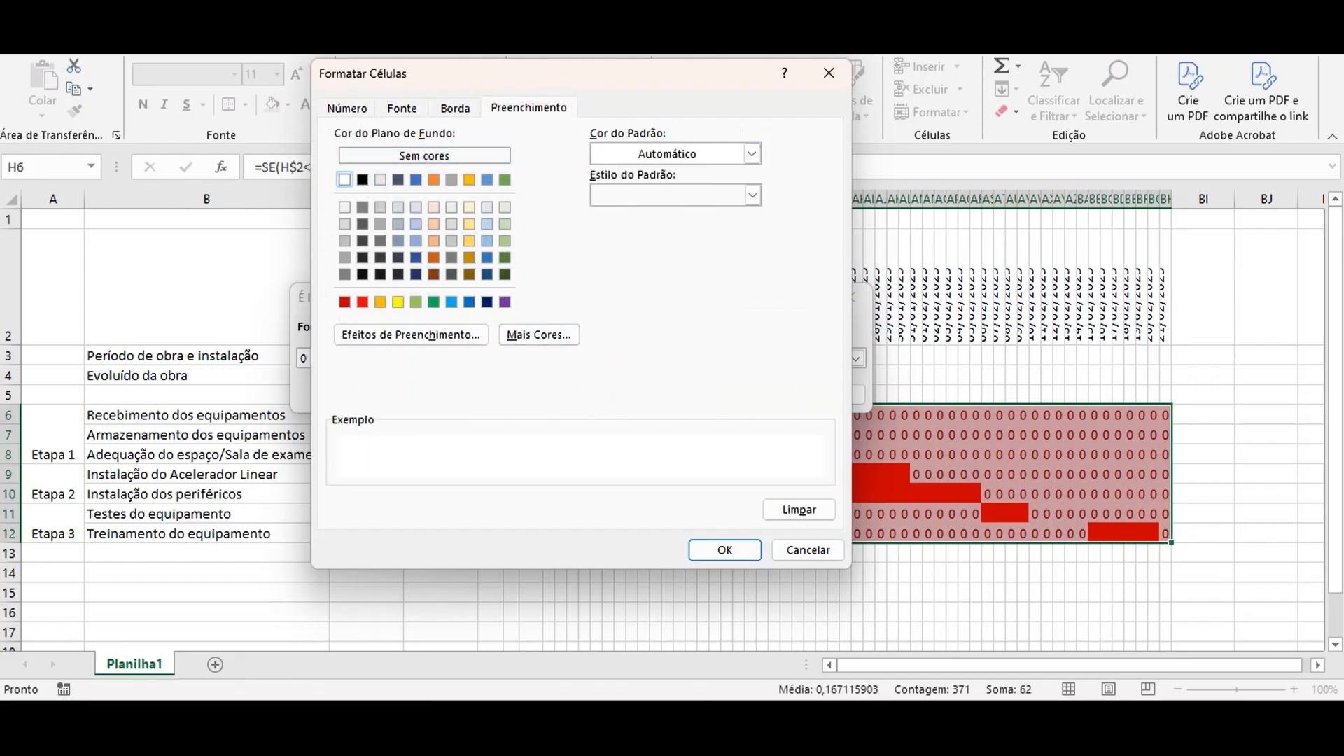
{"action": "left_click", "coordinate": [402, 108]}
{"action": "left_click", "coordinate": [719, 273]}
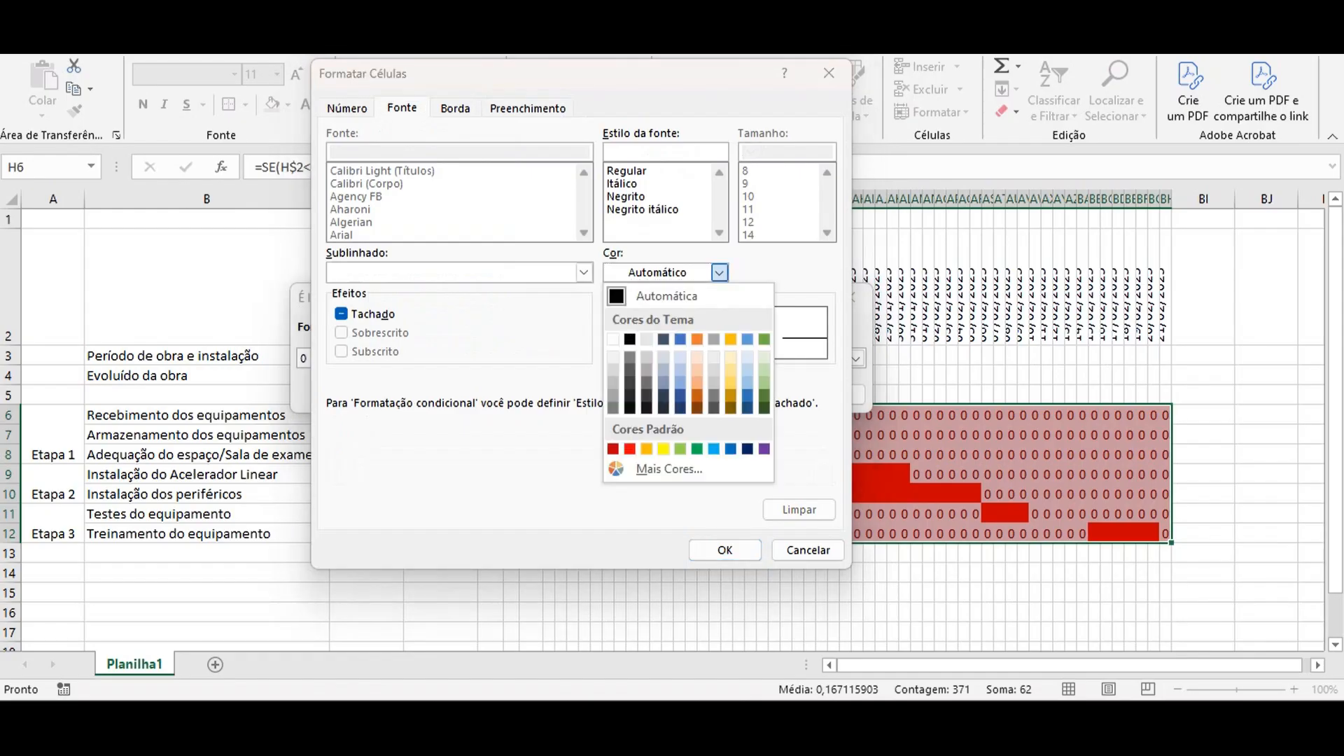
{"action": "left_click", "coordinate": [612, 340]}
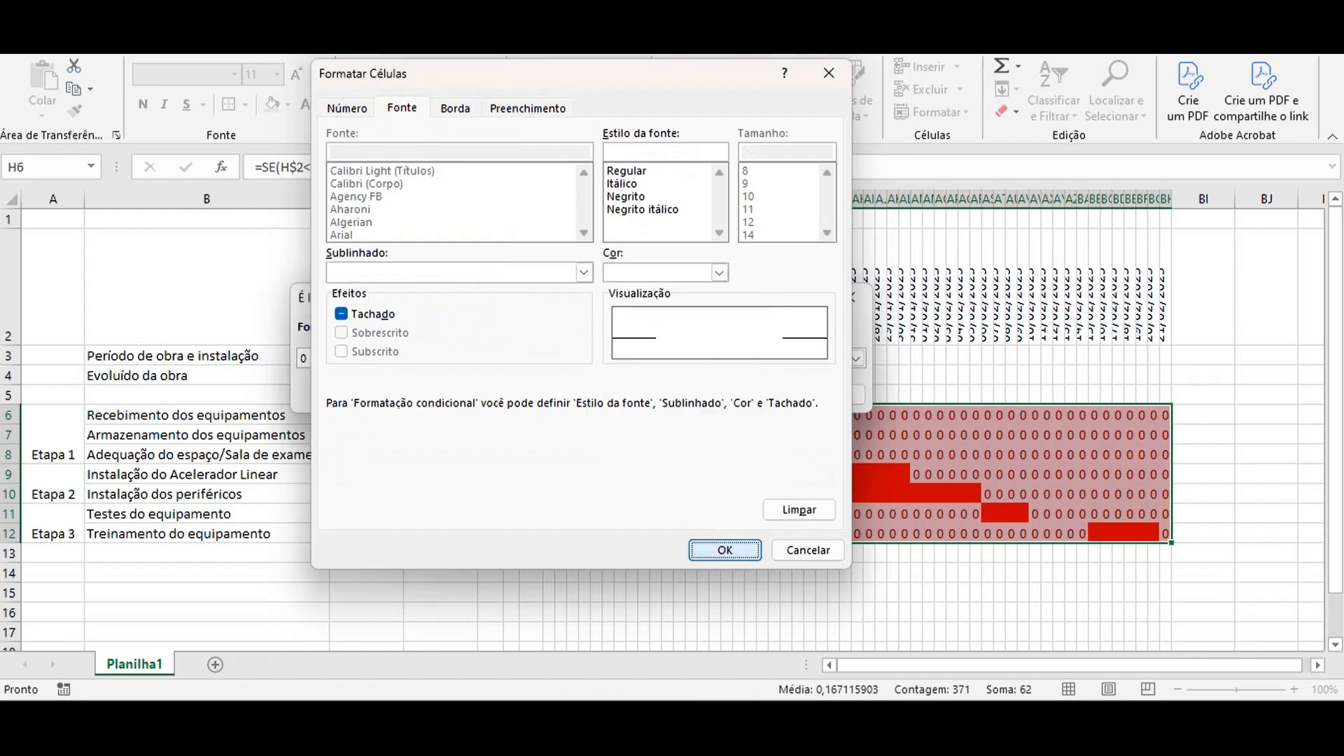
{"action": "left_click", "coordinate": [724, 550]}
{"action": "left_click", "coordinate": [746, 394]}
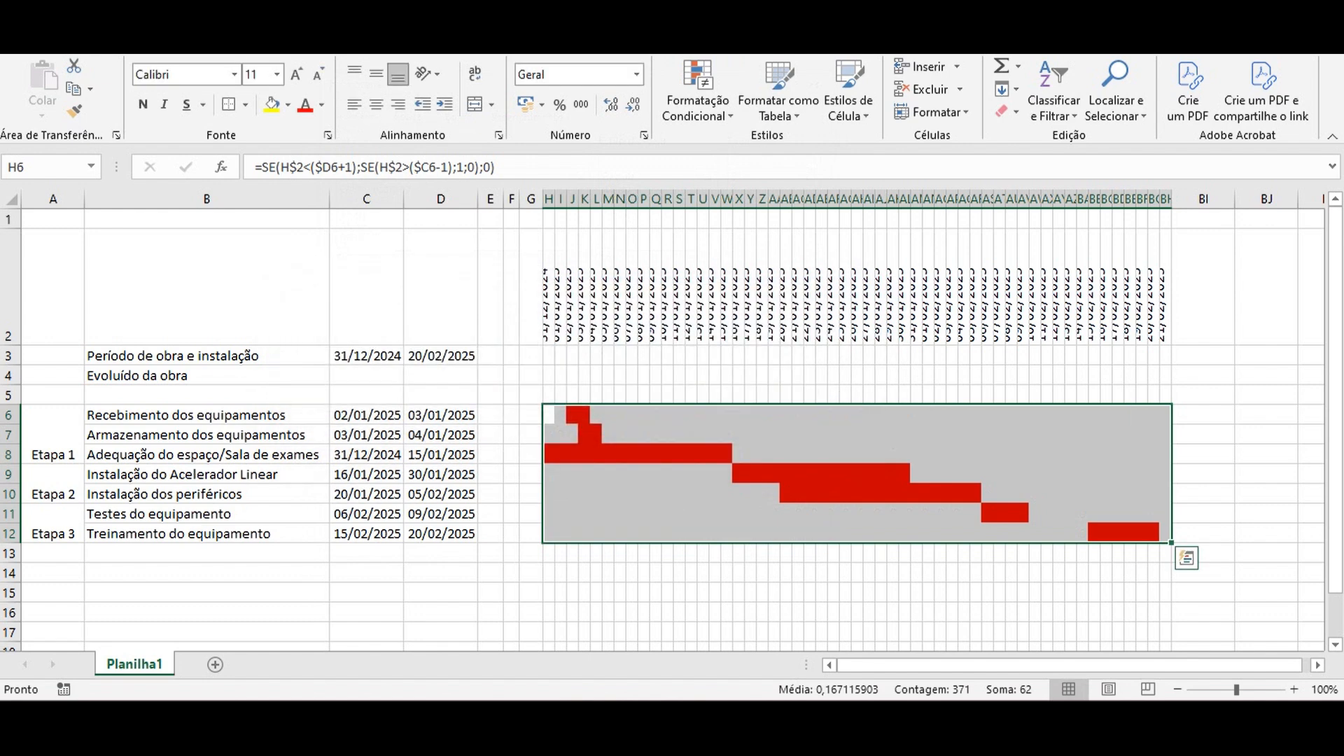
{"action": "left_click", "coordinate": [1129, 632]}
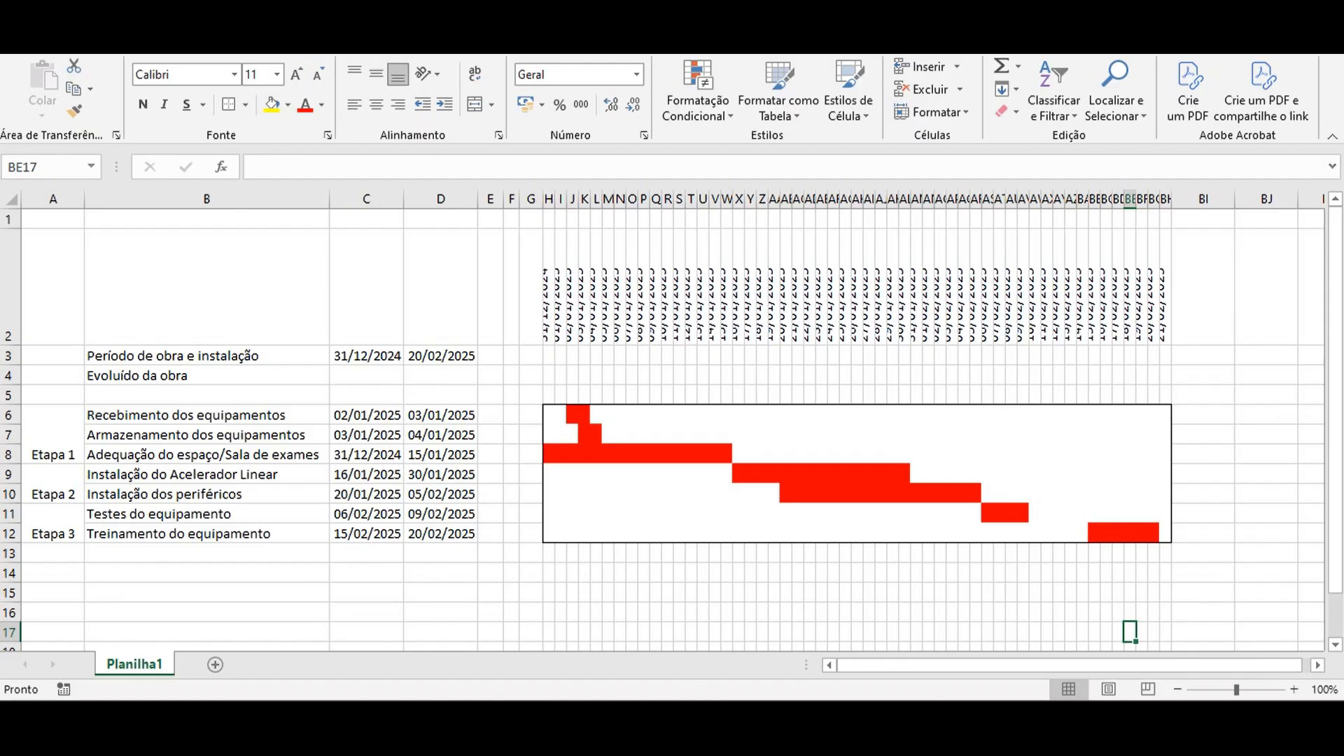
Apply all borders to the task table A6:D12 and to the summary rows B3:D4.
{"action": "left_click_drag", "start_coordinate": [53, 415], "coordinate": [441, 533]}
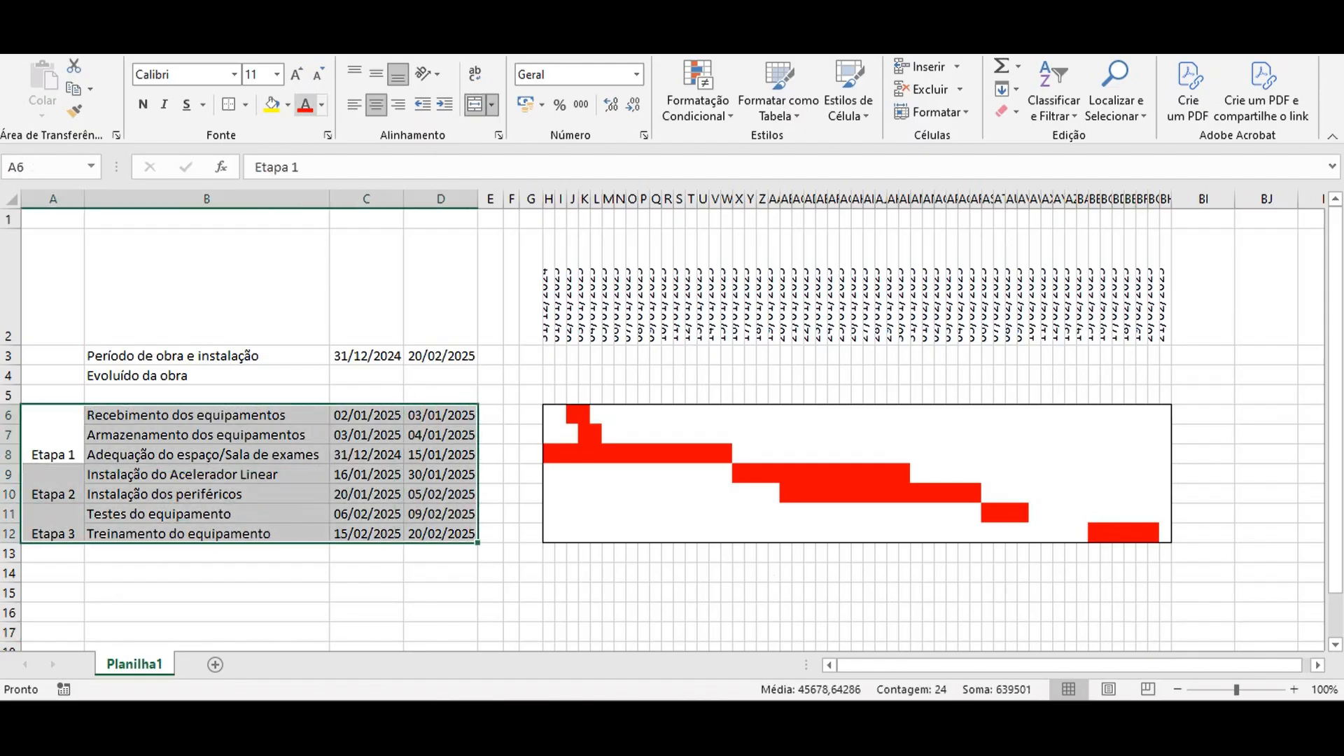
{"action": "left_click", "coordinate": [245, 105]}
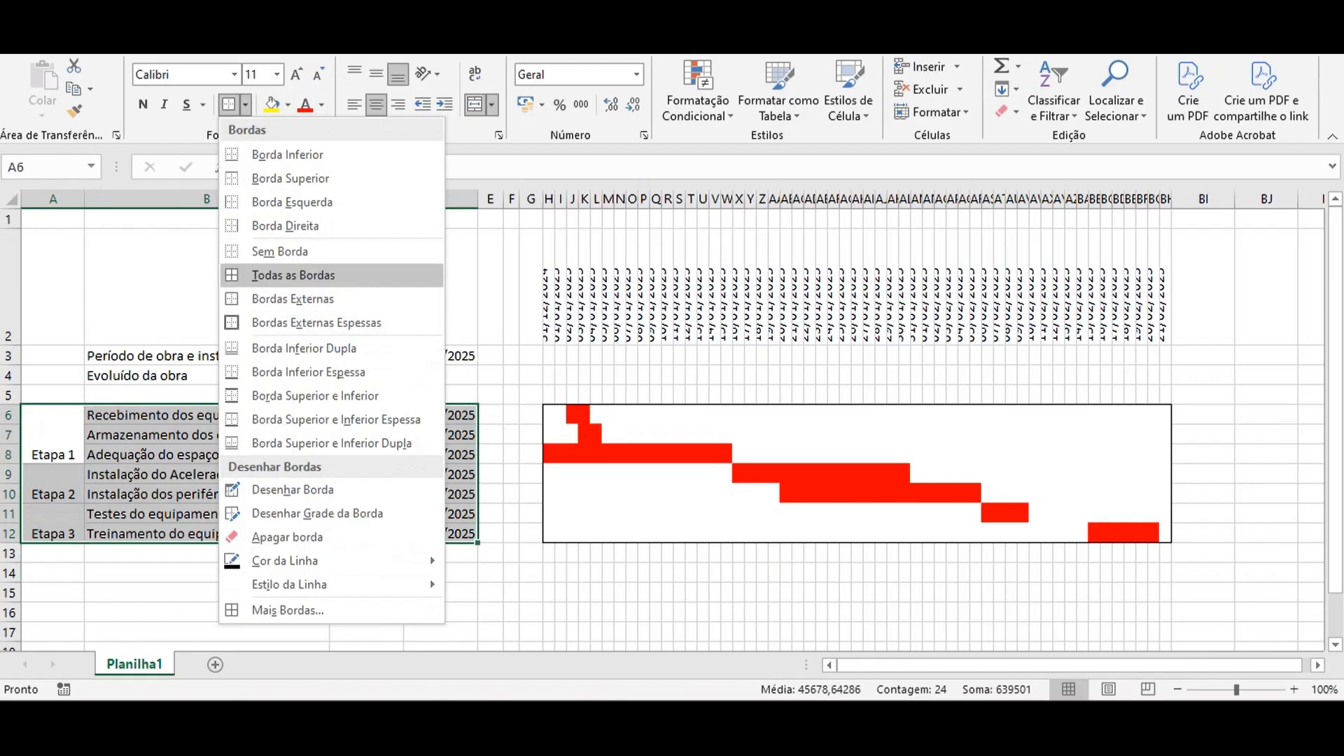
{"action": "left_click", "coordinate": [293, 275]}
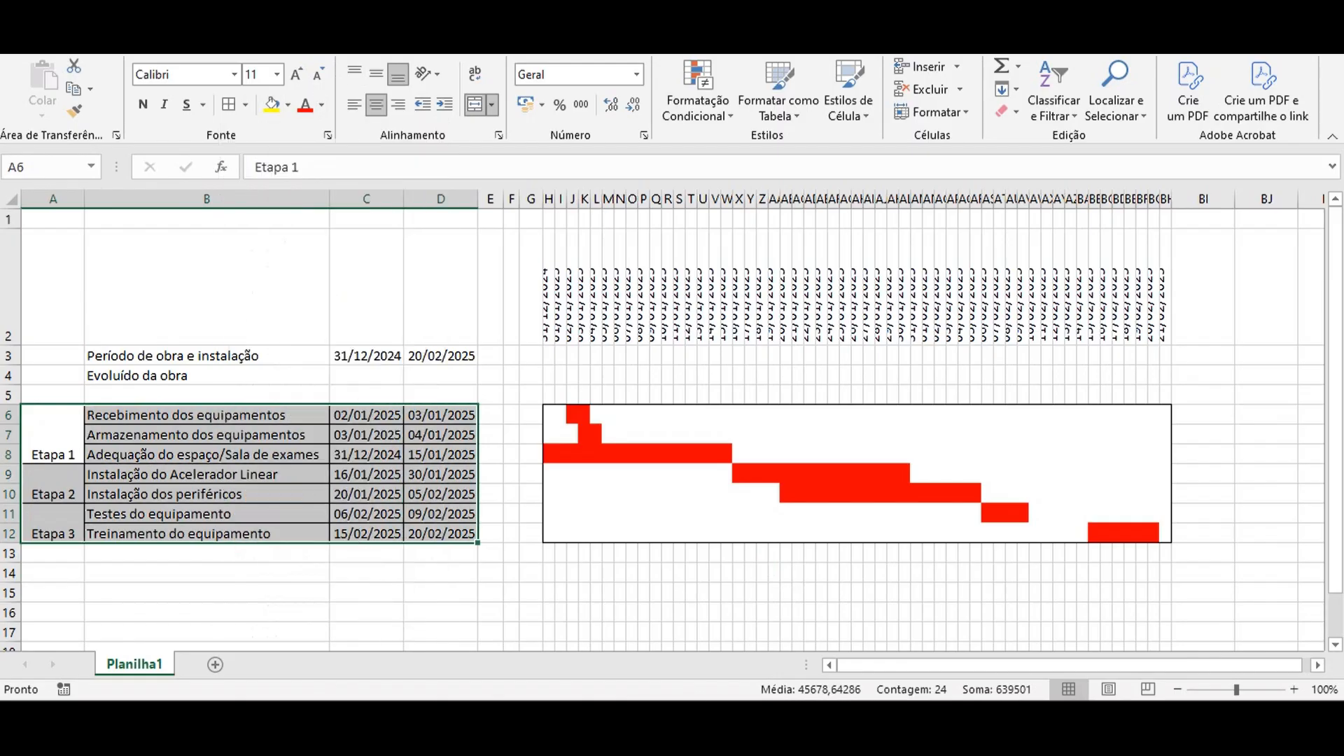
{"action": "left_click_drag", "start_coordinate": [206, 355], "coordinate": [441, 376]}
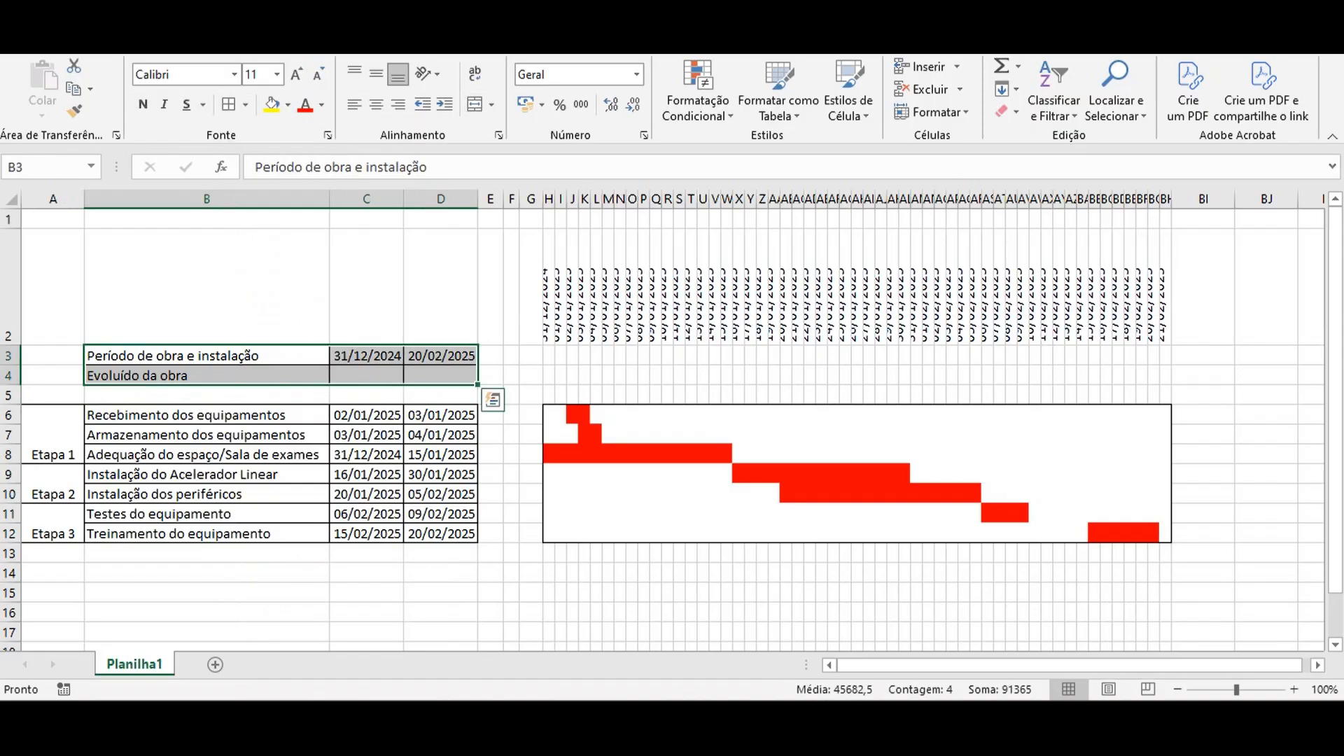
{"action": "left_click", "coordinate": [440, 495]}
Fill the timeline formulas and formatting of H6:BH6 upward to row 3.
{"action": "left_click_drag", "start_coordinate": [561, 415], "coordinate": [1094, 397]}
{"action": "left_click", "coordinate": [549, 533]}
{"action": "left_click_drag", "start_coordinate": [549, 415], "coordinate": [1171, 350]}
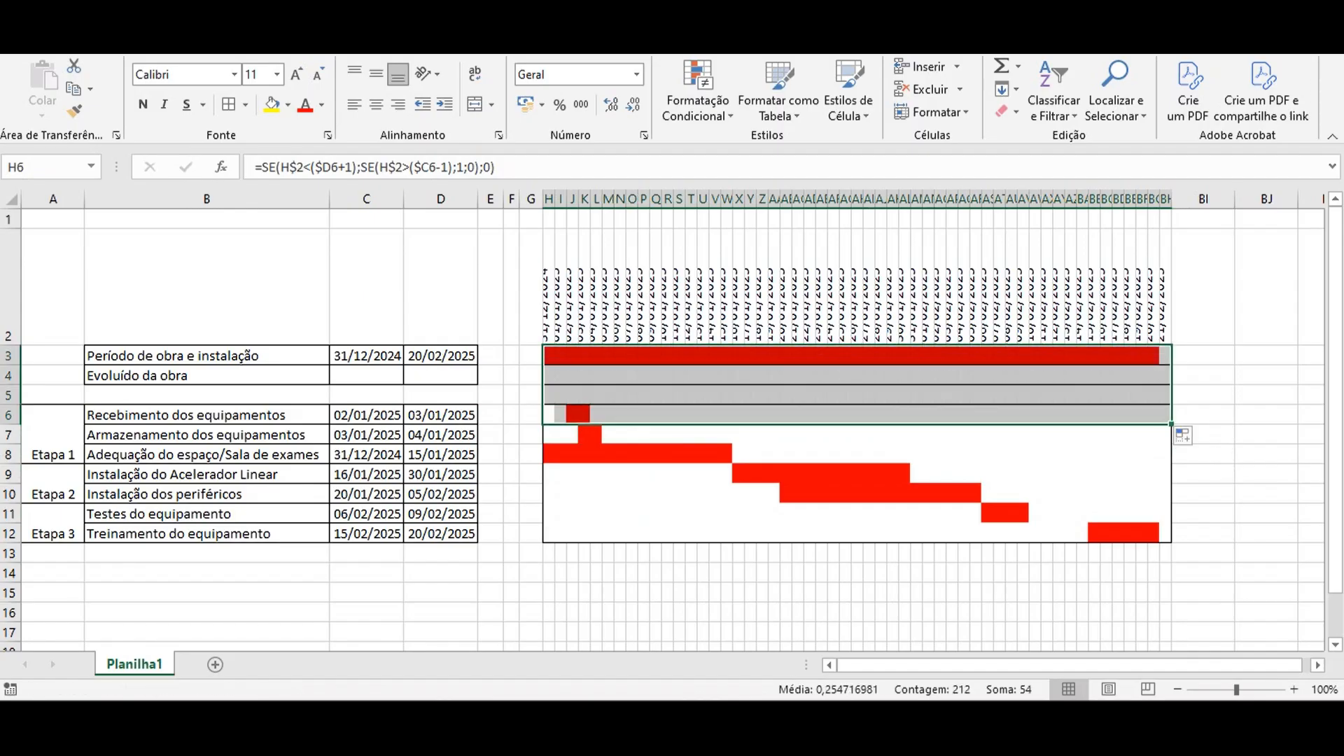
Clear the copied formulas and formatting from rows 4 and 5 of the timeline, keeping row 3.
{"action": "left_click", "coordinate": [531, 395]}
{"action": "left_click_drag", "start_coordinate": [543, 405], "coordinate": [1236, 405]}
{"action": "left_click", "coordinate": [1204, 356]}
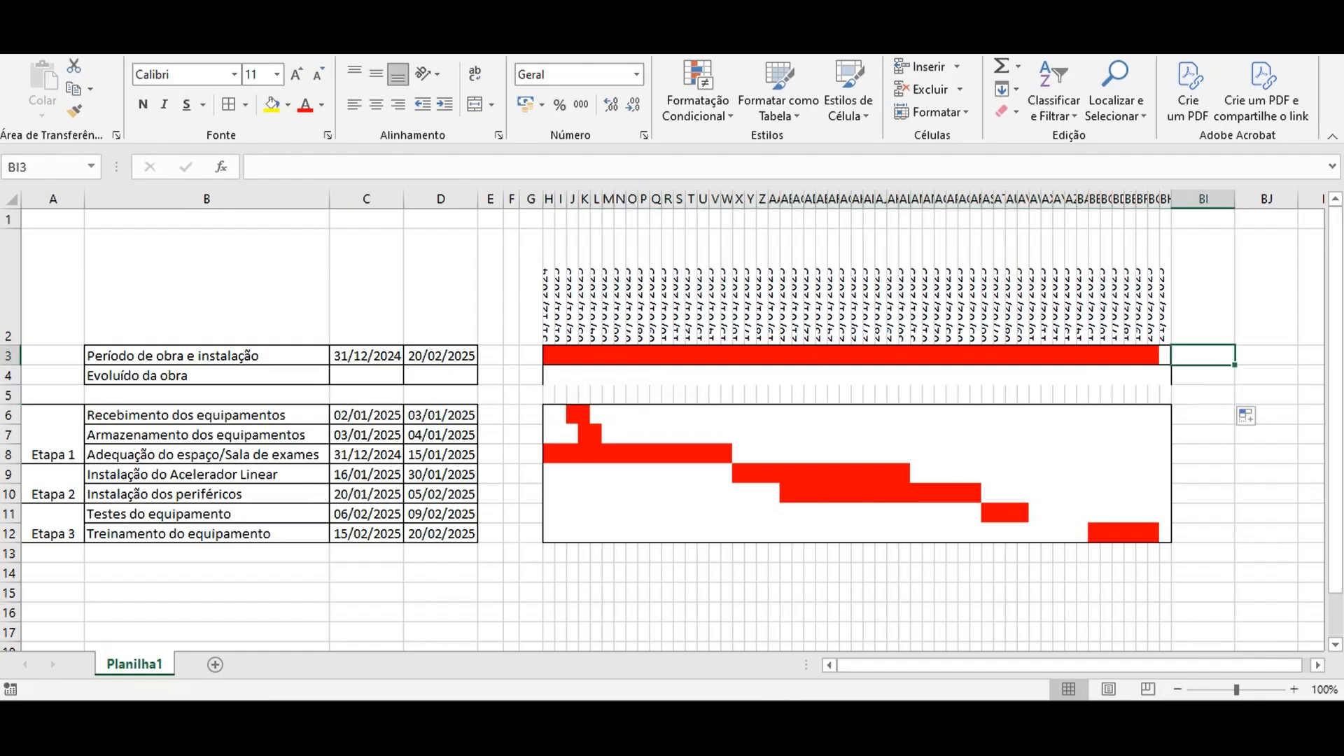
{"action": "left_click_drag", "start_coordinate": [512, 375], "coordinate": [1218, 404]}
{"action": "left_click", "coordinate": [1165, 493]}
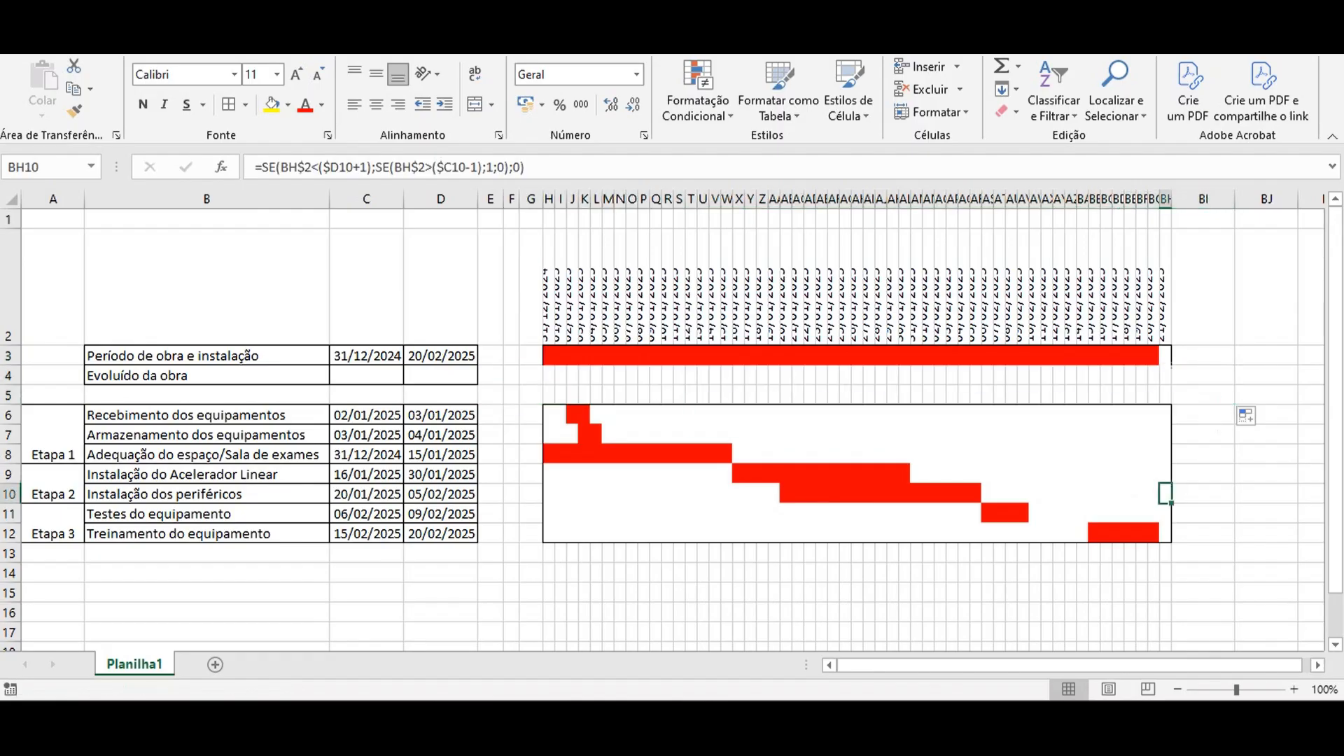
{"action": "left_click", "coordinate": [1267, 454]}
Outline the overall period bar in H3:BH3 with outside borders.
{"action": "left_click_drag", "start_coordinate": [1166, 356], "coordinate": [549, 356]}
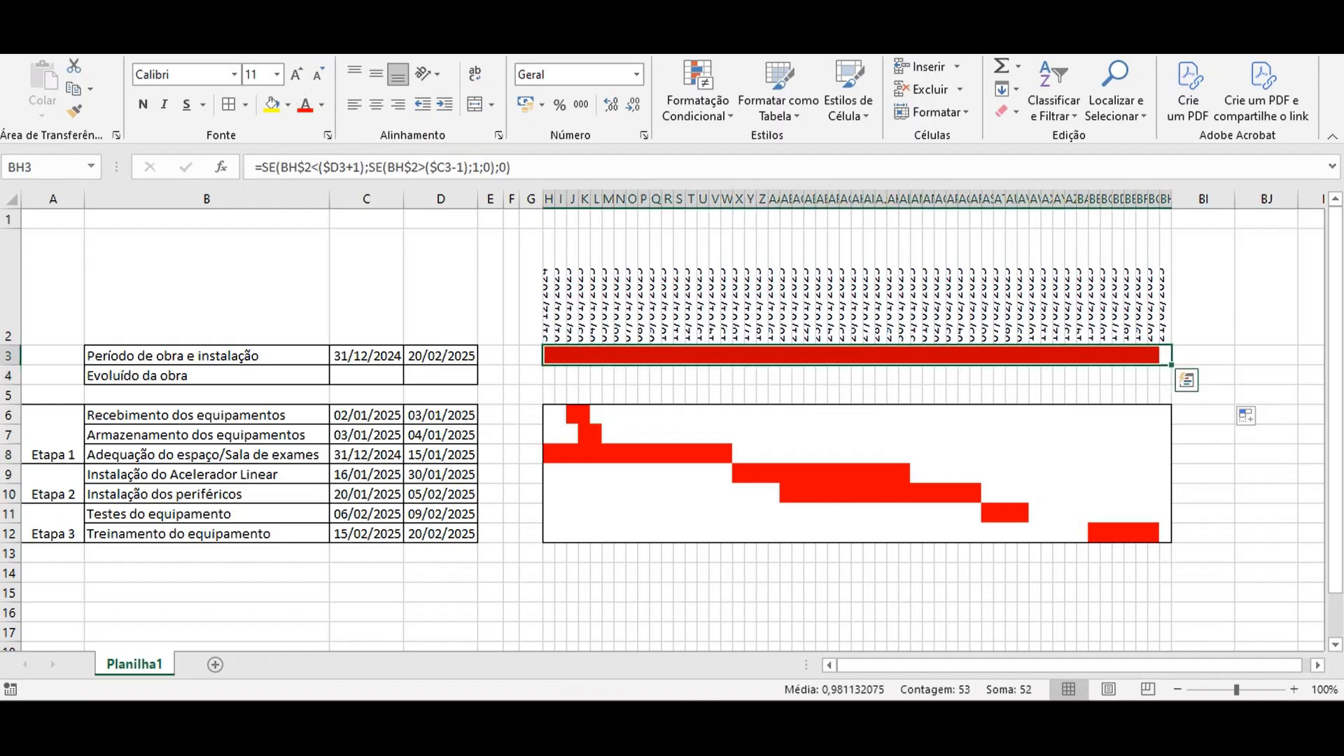
{"action": "left_click", "coordinate": [245, 105]}
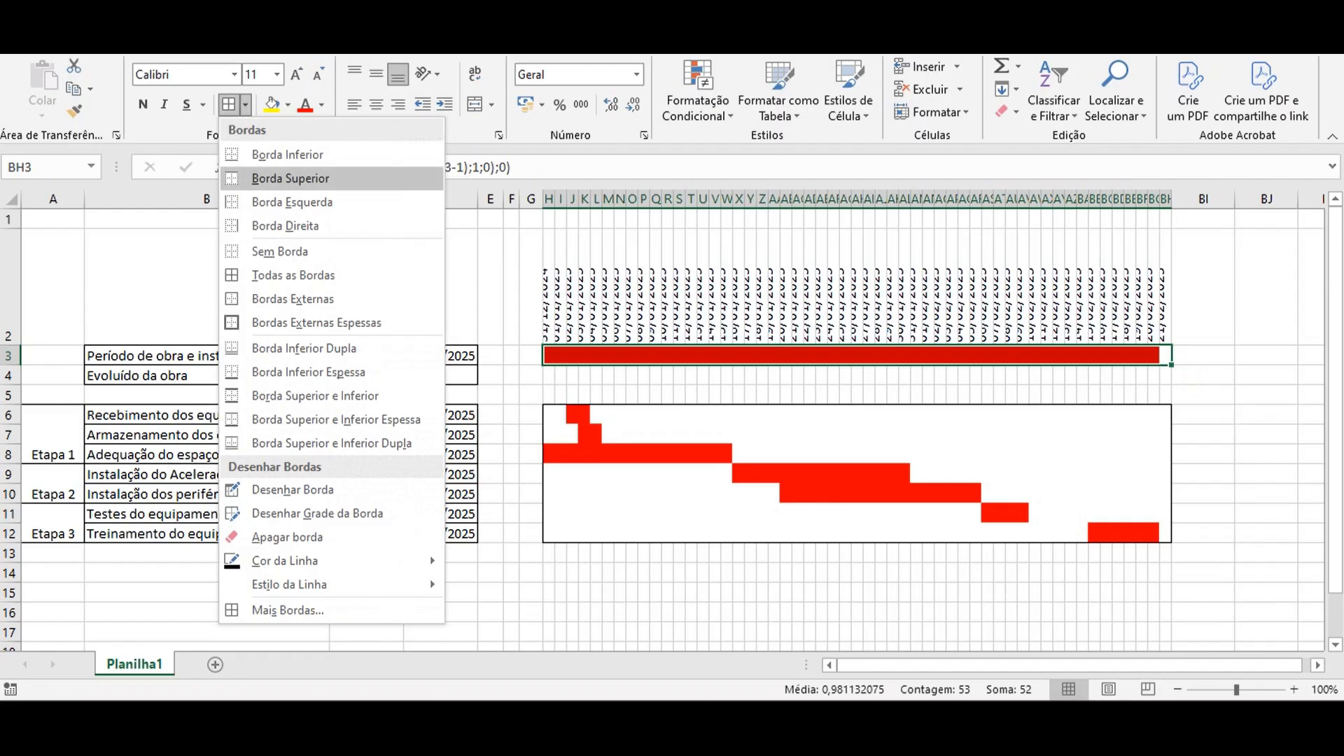
{"action": "left_click", "coordinate": [293, 299]}
{"action": "left_click", "coordinate": [512, 395]}
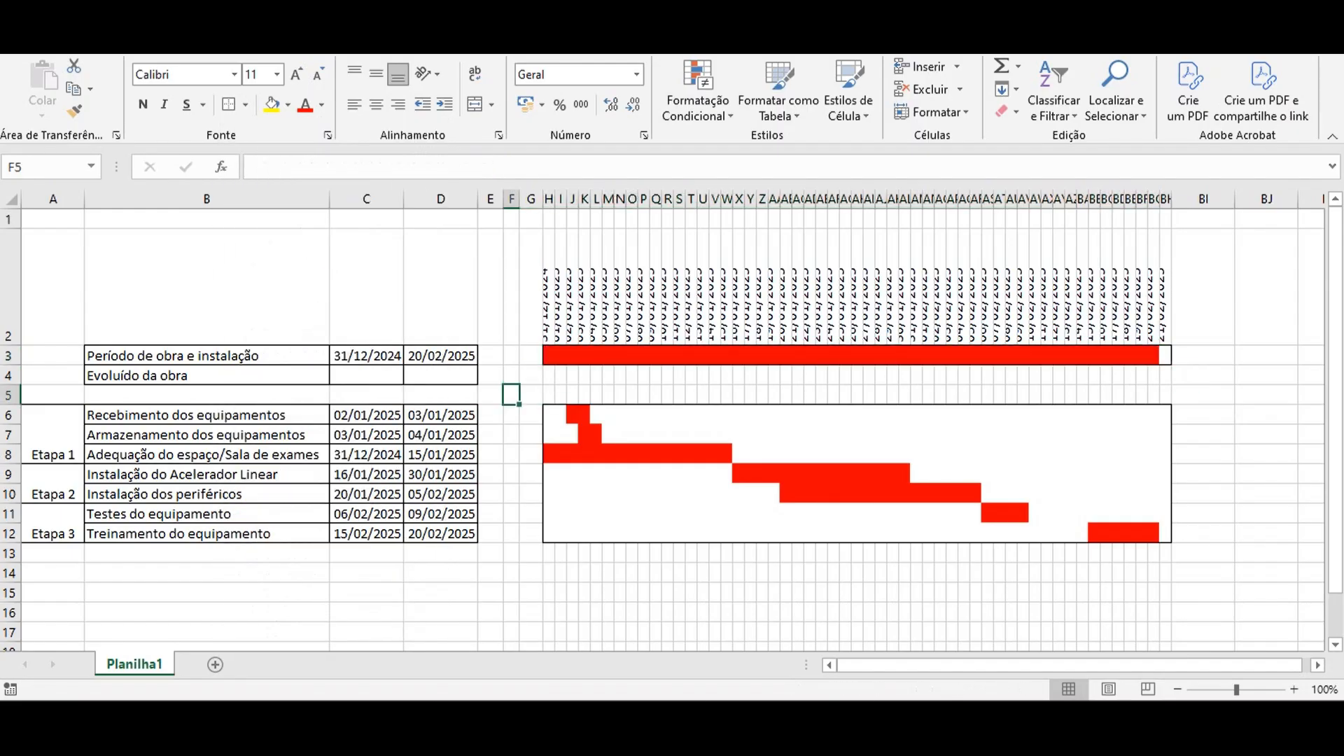
Fill the H3:BH3 formulas and formatting down to the Evoluído da obra row and inspect the formula in I4.
{"action": "left_click_drag", "start_coordinate": [548, 355], "coordinate": [1171, 382]}
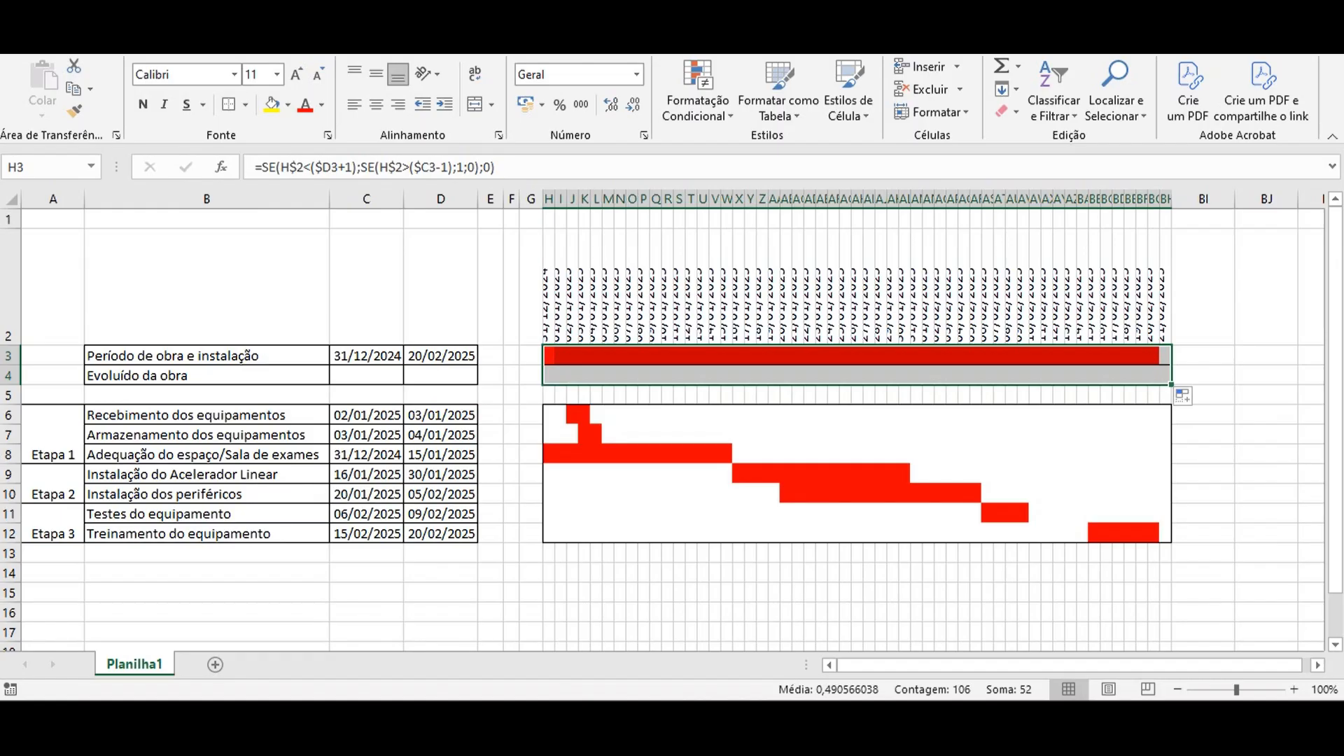
{"action": "left_click", "coordinate": [560, 376]}
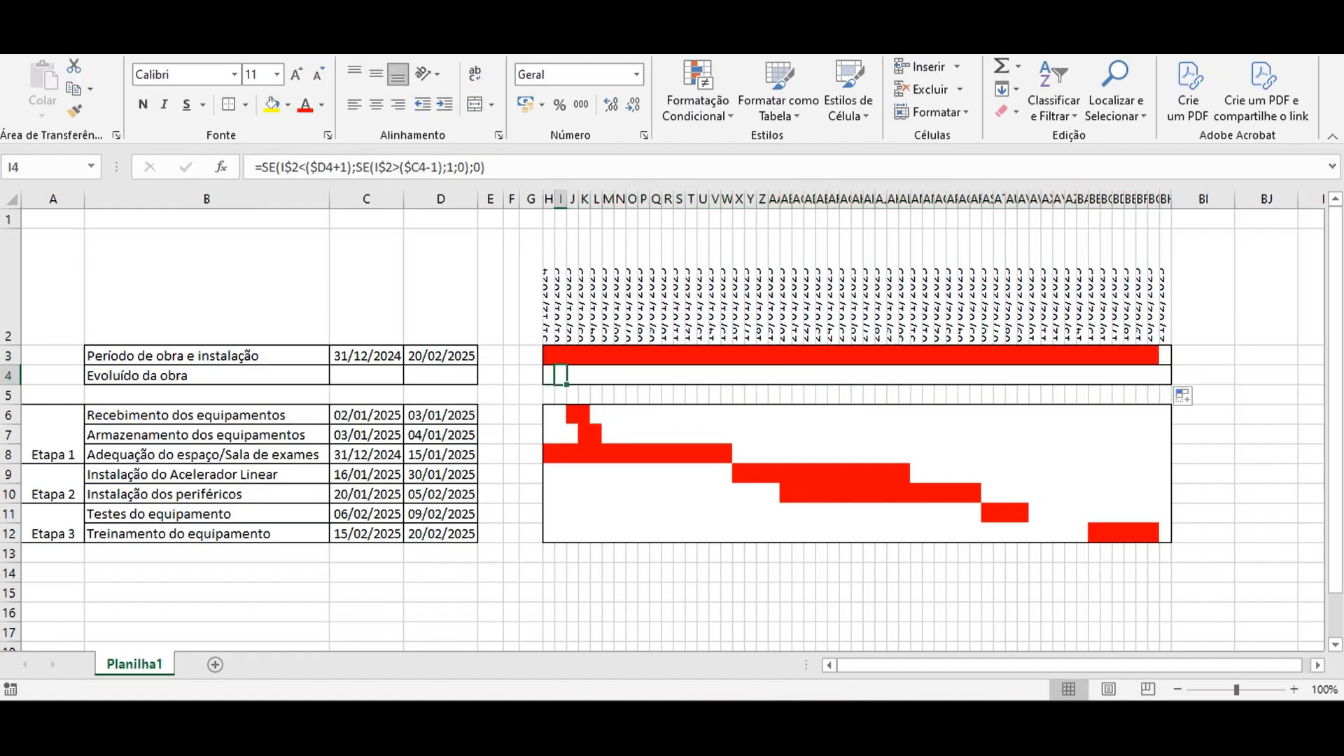
Enter 01/01/2024 as the start date of Evoluído da obra in C4.
{"action": "left_click", "coordinate": [366, 355]}
{"action": "left_click", "coordinate": [366, 375]}
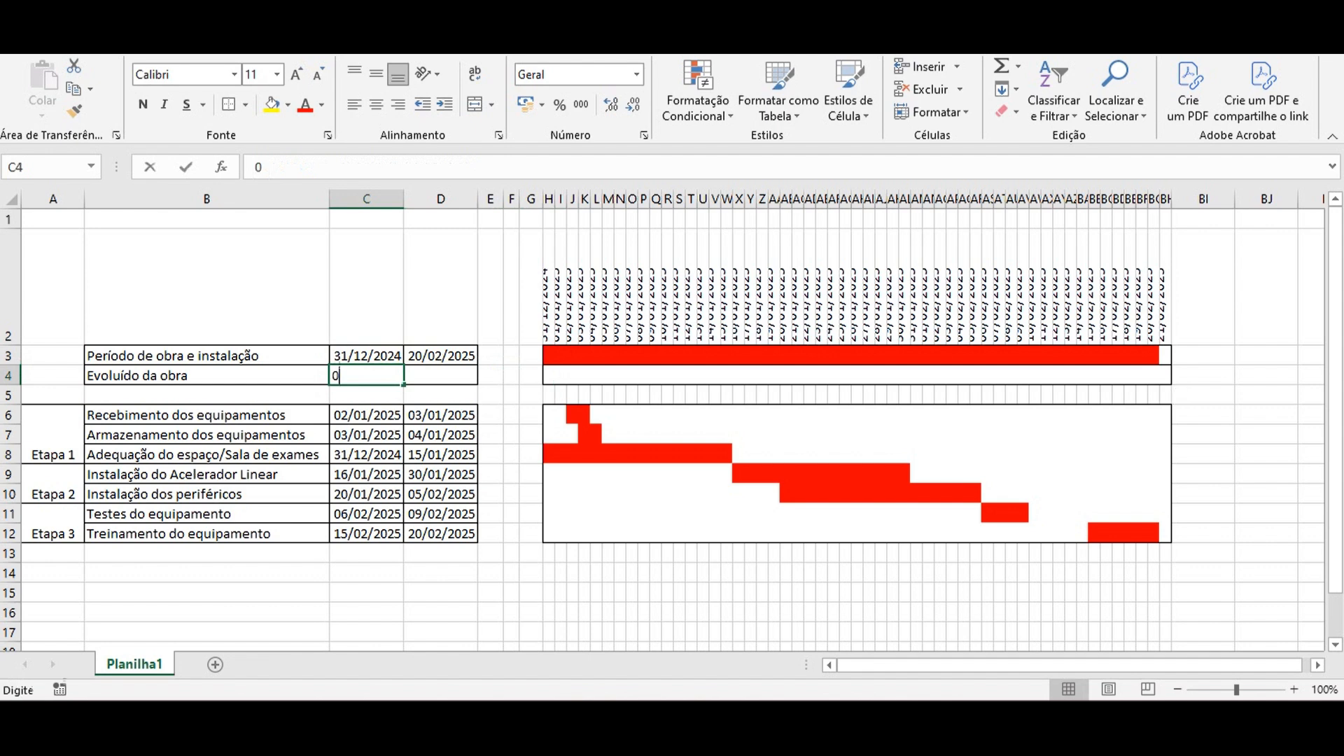
{"action": "type", "text": "01/1"}
{"action": "key", "text": "BackSpace"}
{"action": "type", "text": "01/2024"}
{"action": "key", "text": "Tab"}
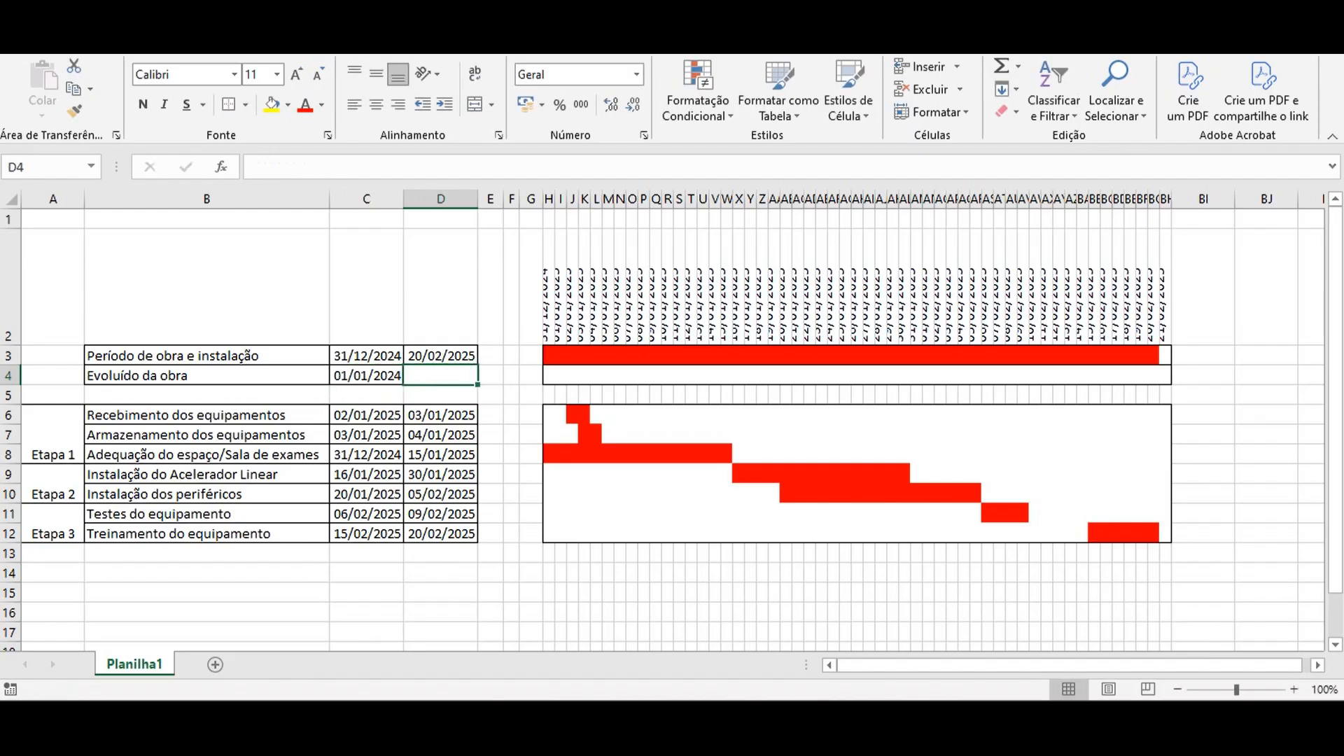
Enter 10/01/2025 as the end date of Evoluído da obra in D4.
{"action": "type", "text": "1"}
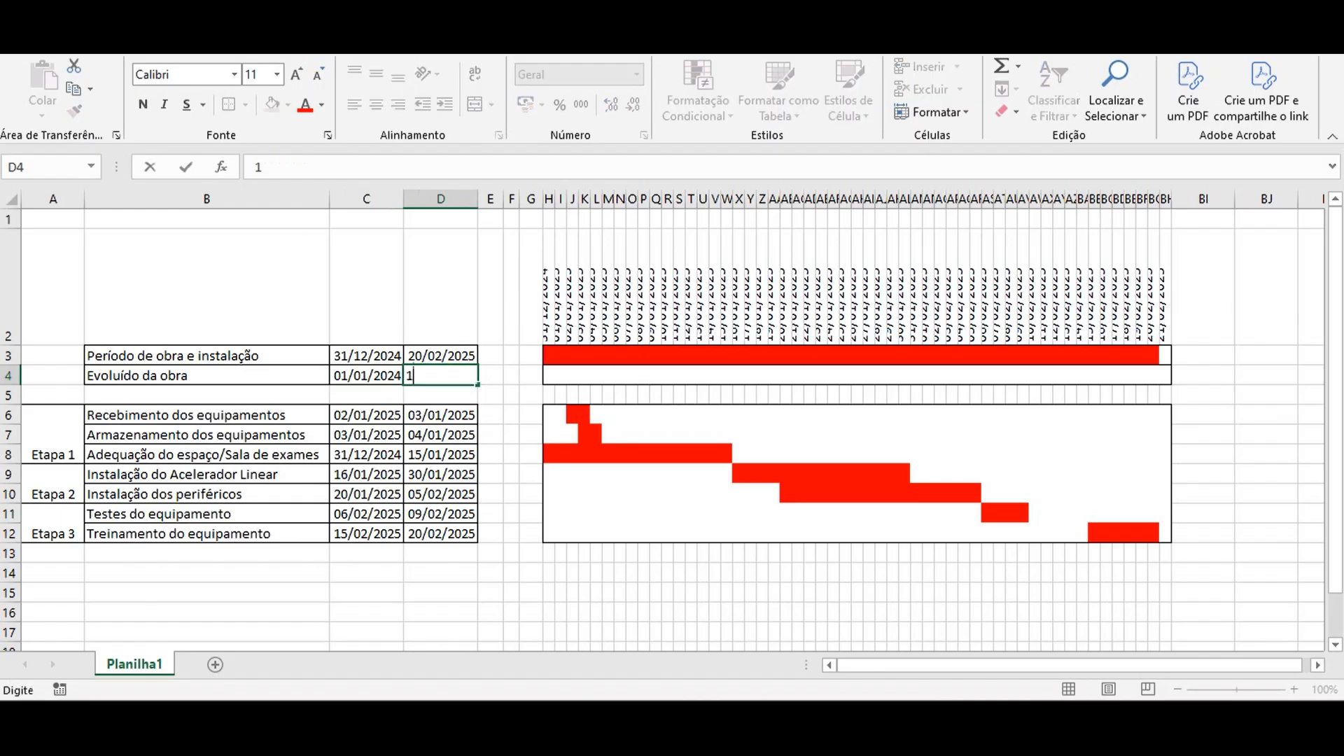
{"action": "type", "text": "0/01/2025"}
{"action": "key", "text": "Return"}
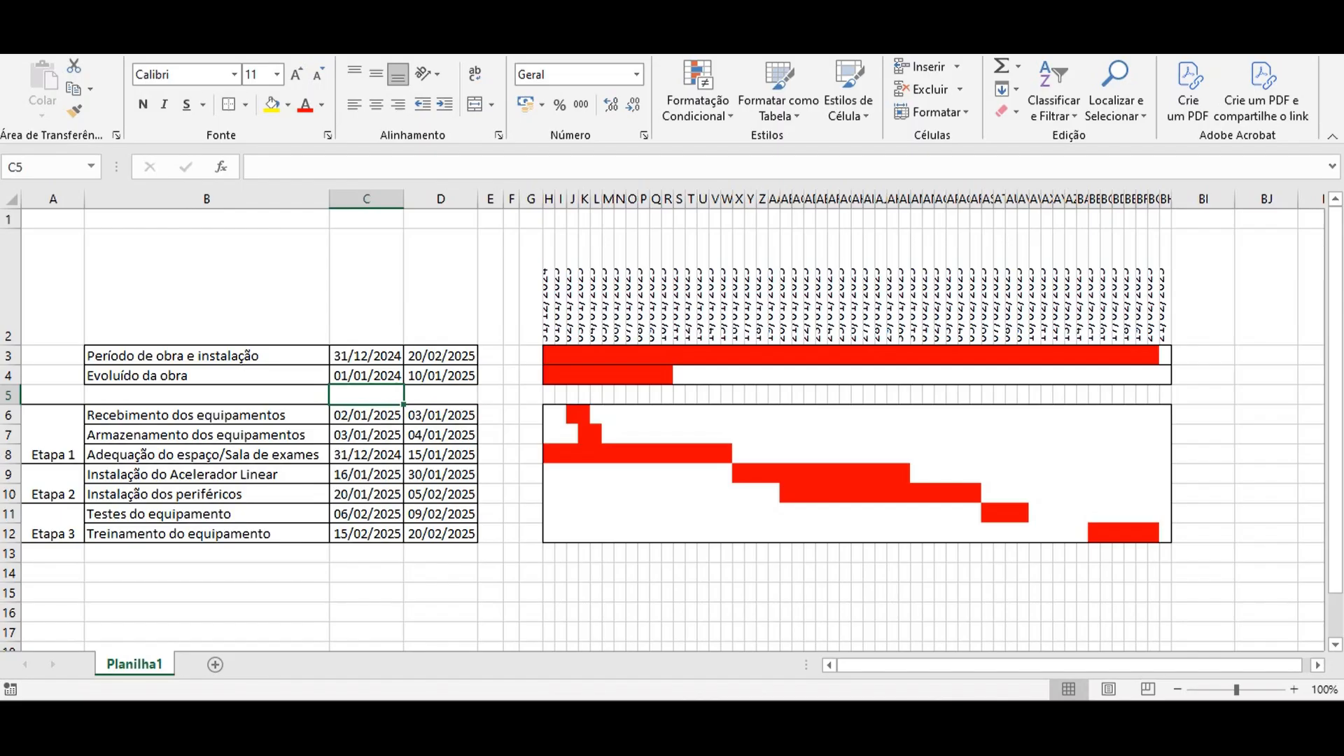
Merge and center H1:BH1 above the timeline and enter the title "Cronogama de instalação do Acelerador Linear".
{"action": "left_click_drag", "start_coordinate": [549, 220], "coordinate": [1165, 219]}
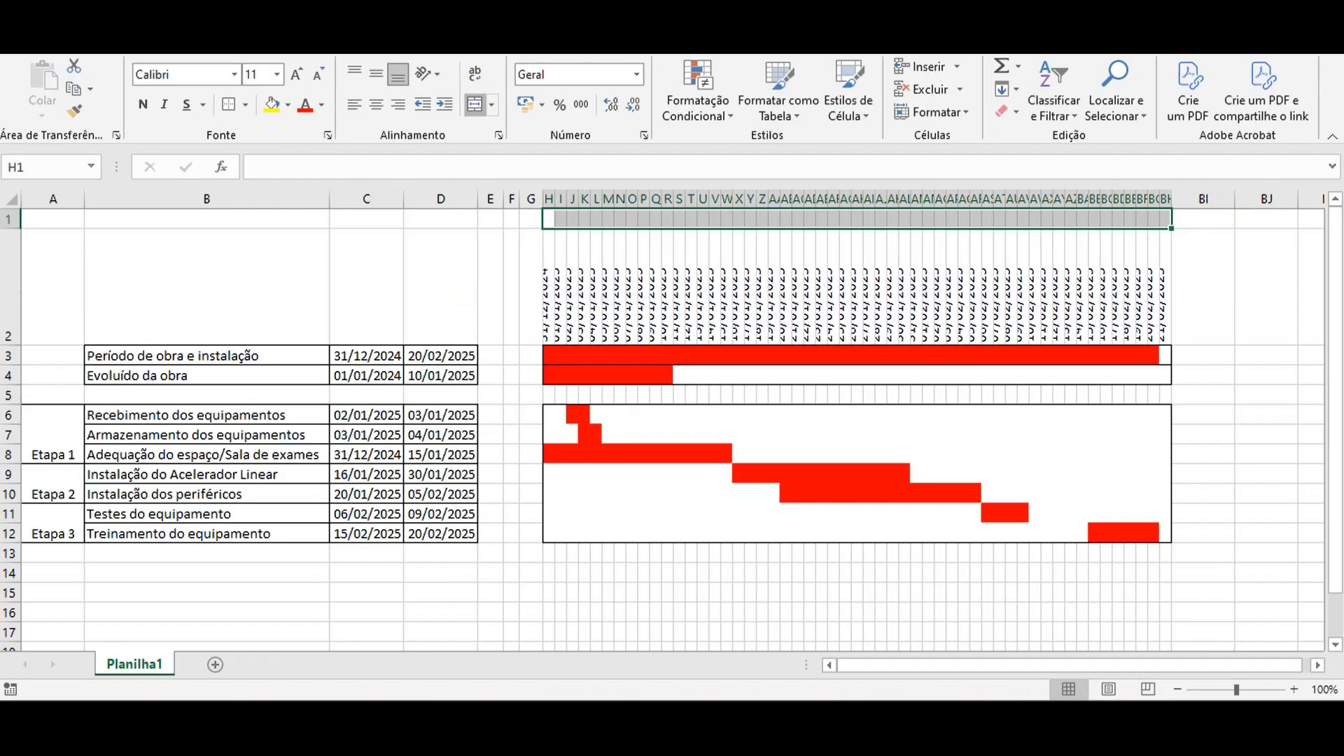
{"action": "left_click", "coordinate": [476, 105]}
{"action": "type", "text": "Cronogrma"}
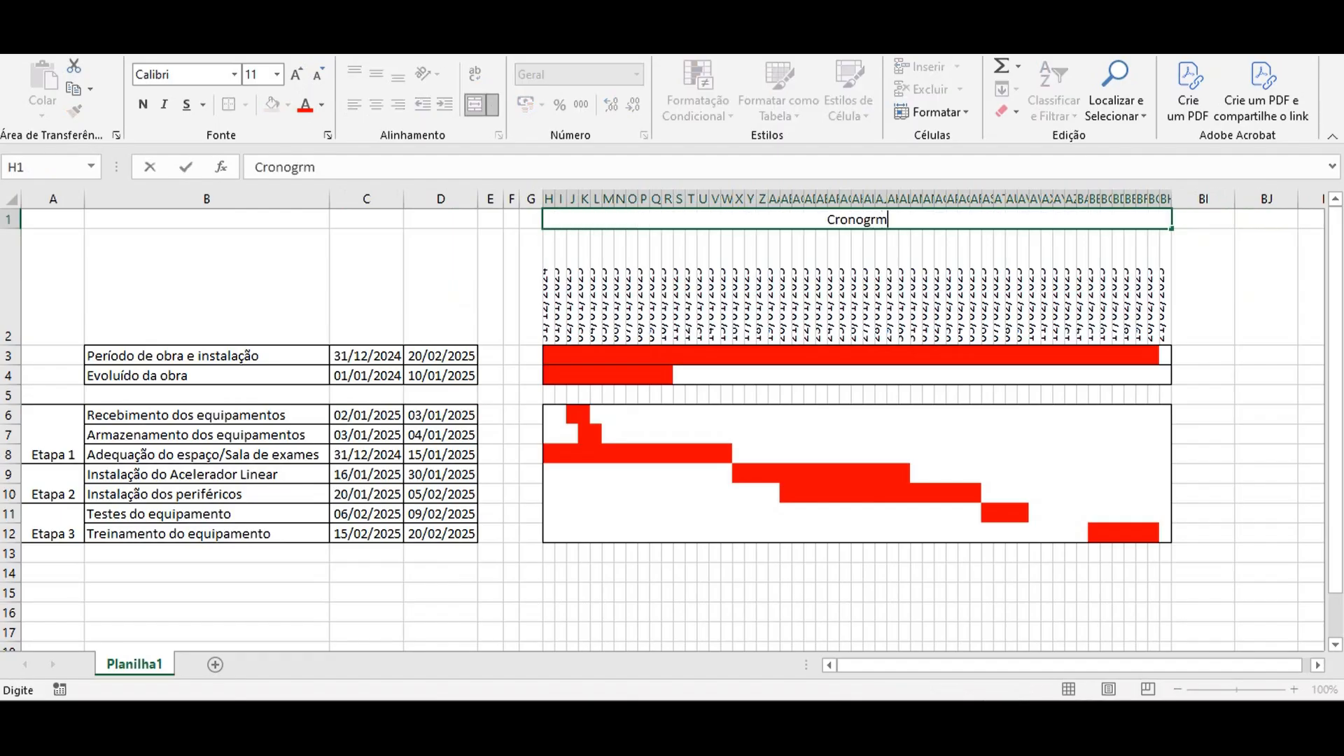
{"action": "key", "text": "BackSpace"}
{"action": "key", "text": "BackSpace"}
{"action": "key", "text": "BackSpace"}
{"action": "type", "text": "ama de instalação de"}
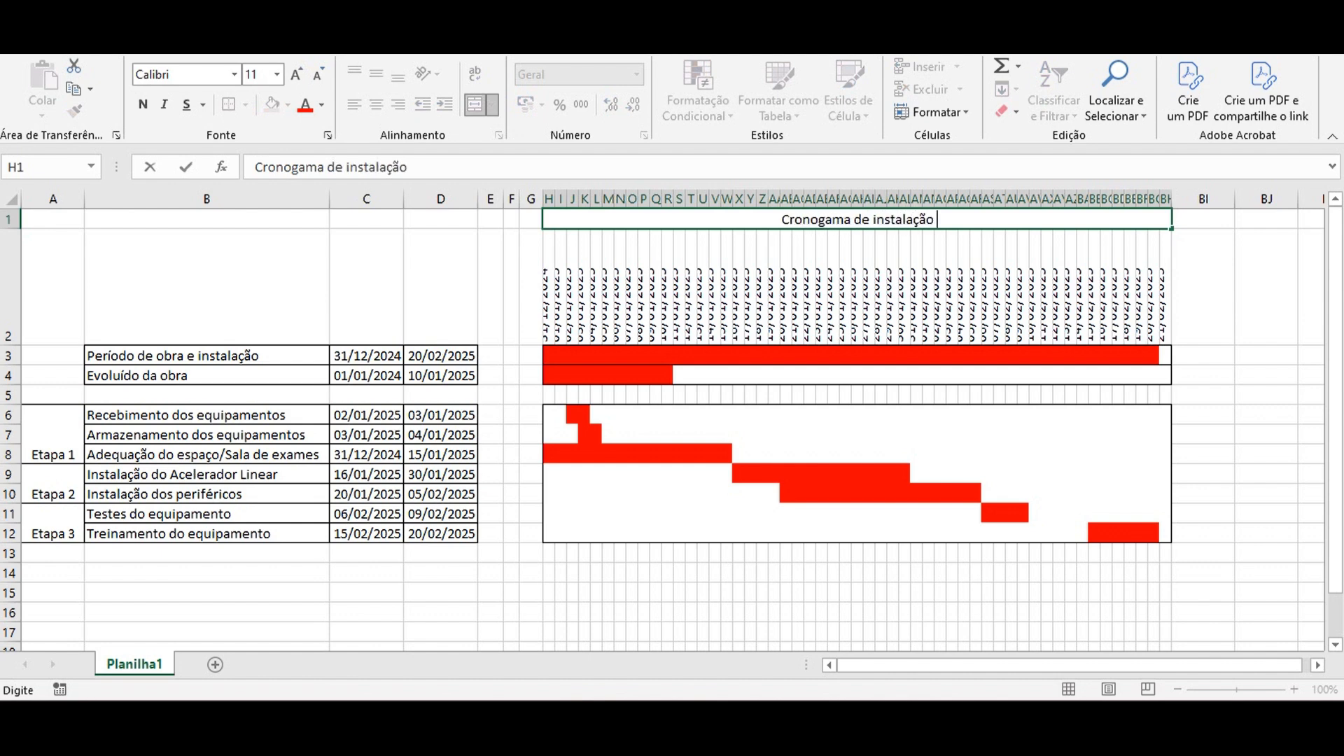
{"action": "key", "text": "BackSpace"}
{"action": "key", "text": "BackSpace"}
{"action": "type", "text": "o Aceler"}
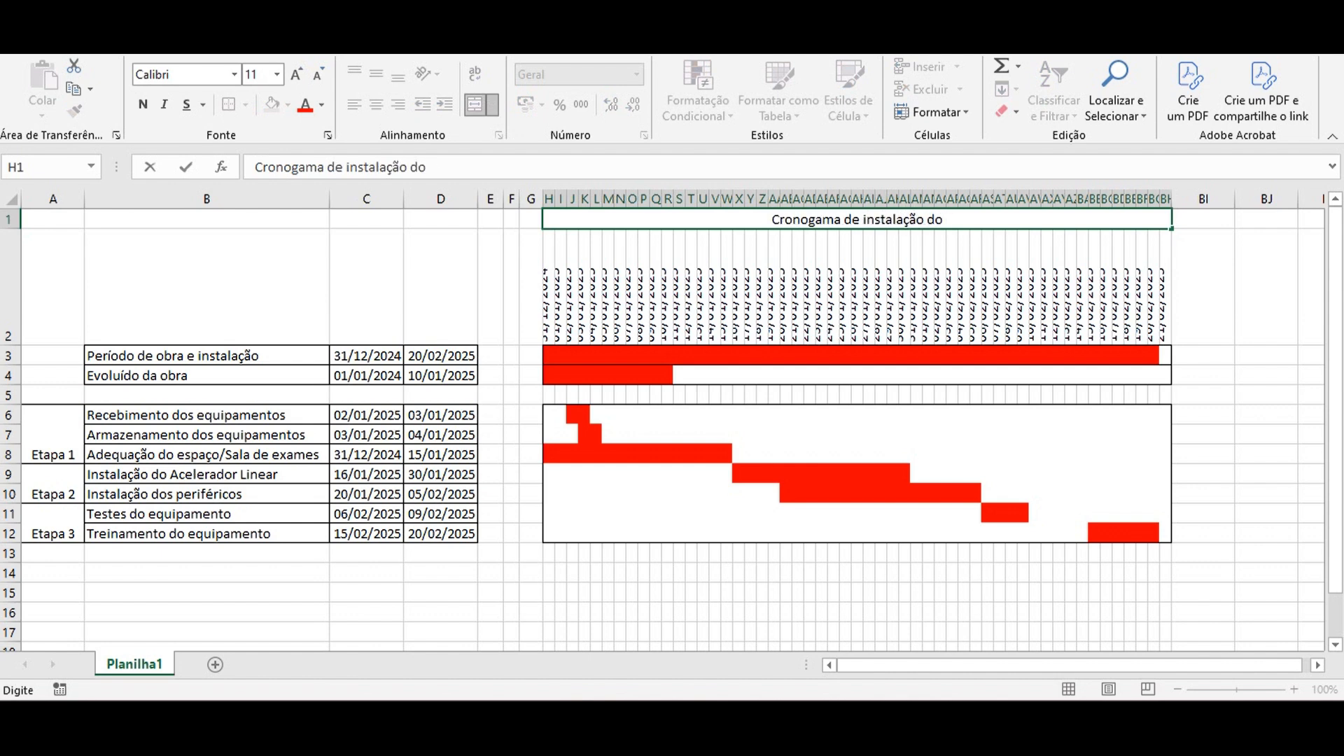
{"action": "type", "text": "ador LINE"}
{"action": "key", "text": "BackSpace"}
{"action": "key", "text": "BackSpace"}
{"action": "key", "text": "BackSpace"}
{"action": "type", "text": "inear"}
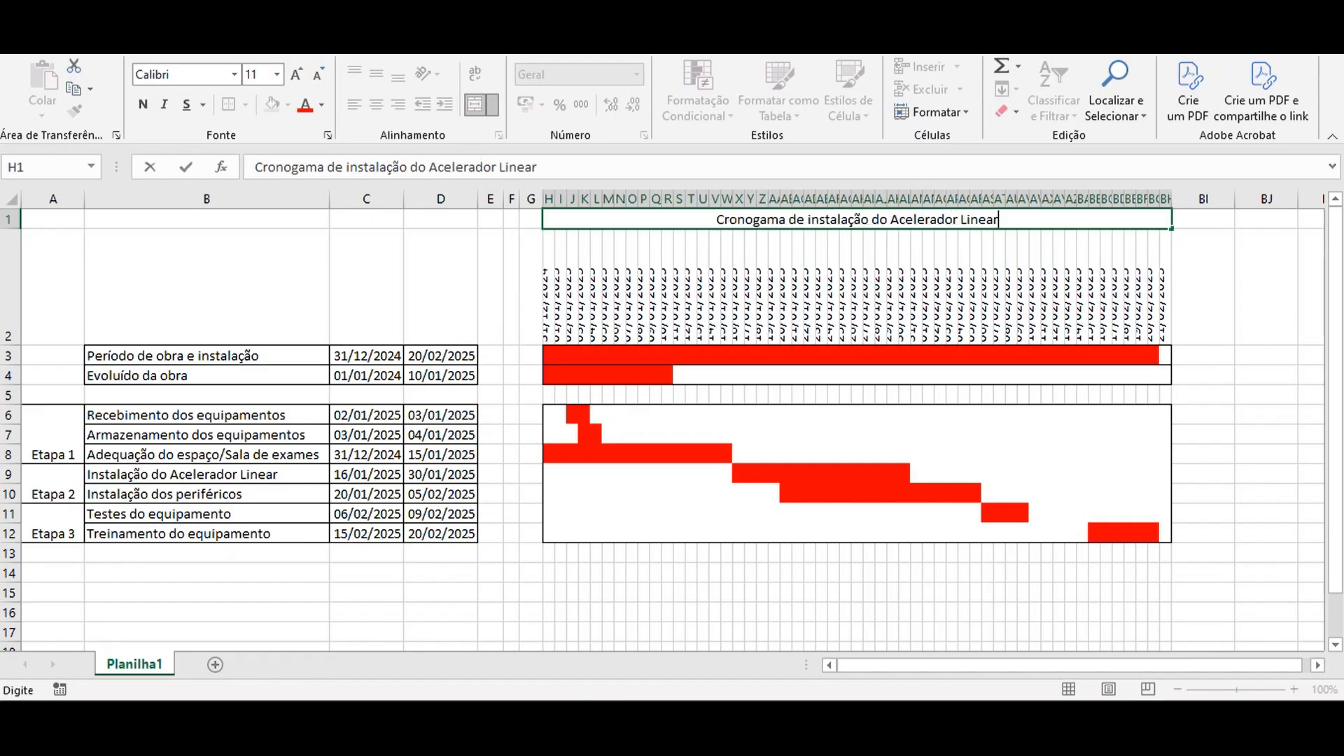
{"action": "left_click", "coordinate": [206, 287]}
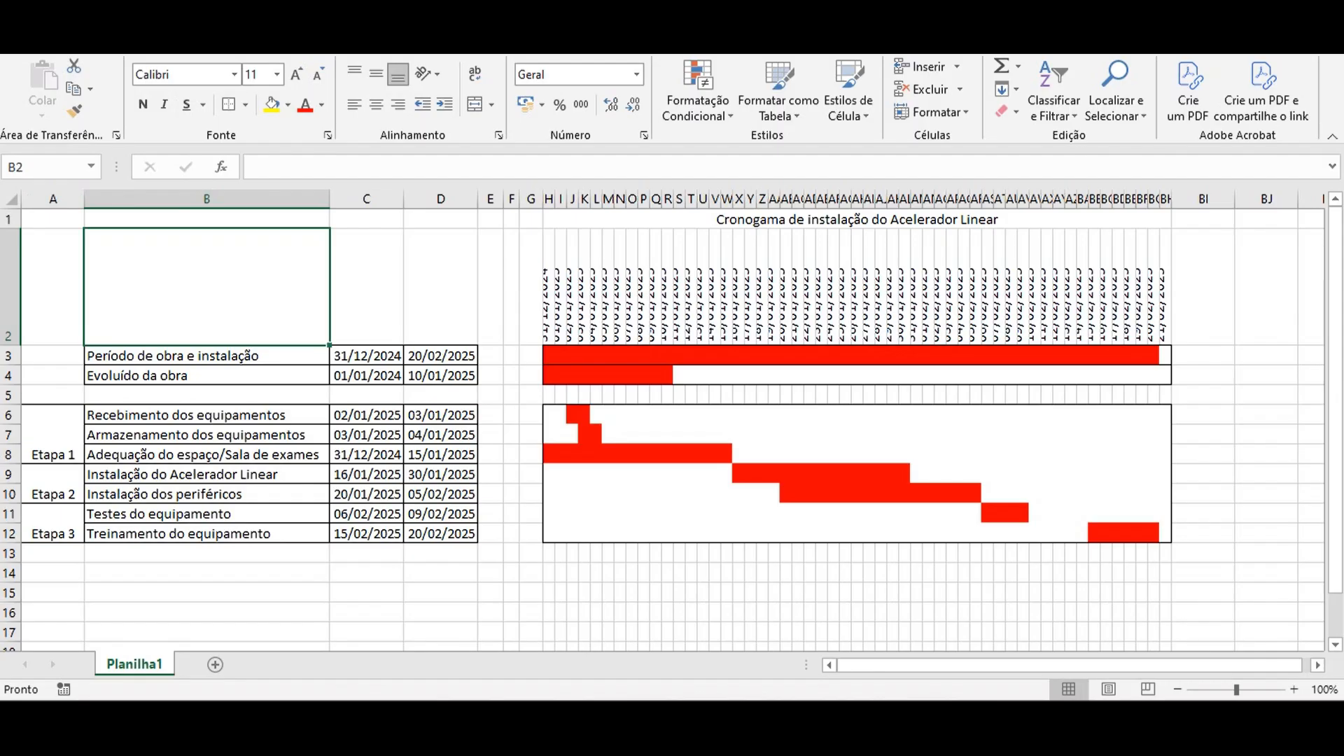
Narrow the empty spacer columns E to G between the date table and the timeline.
{"action": "left_click_drag", "start_coordinate": [540, 199], "coordinate": [484, 199]}
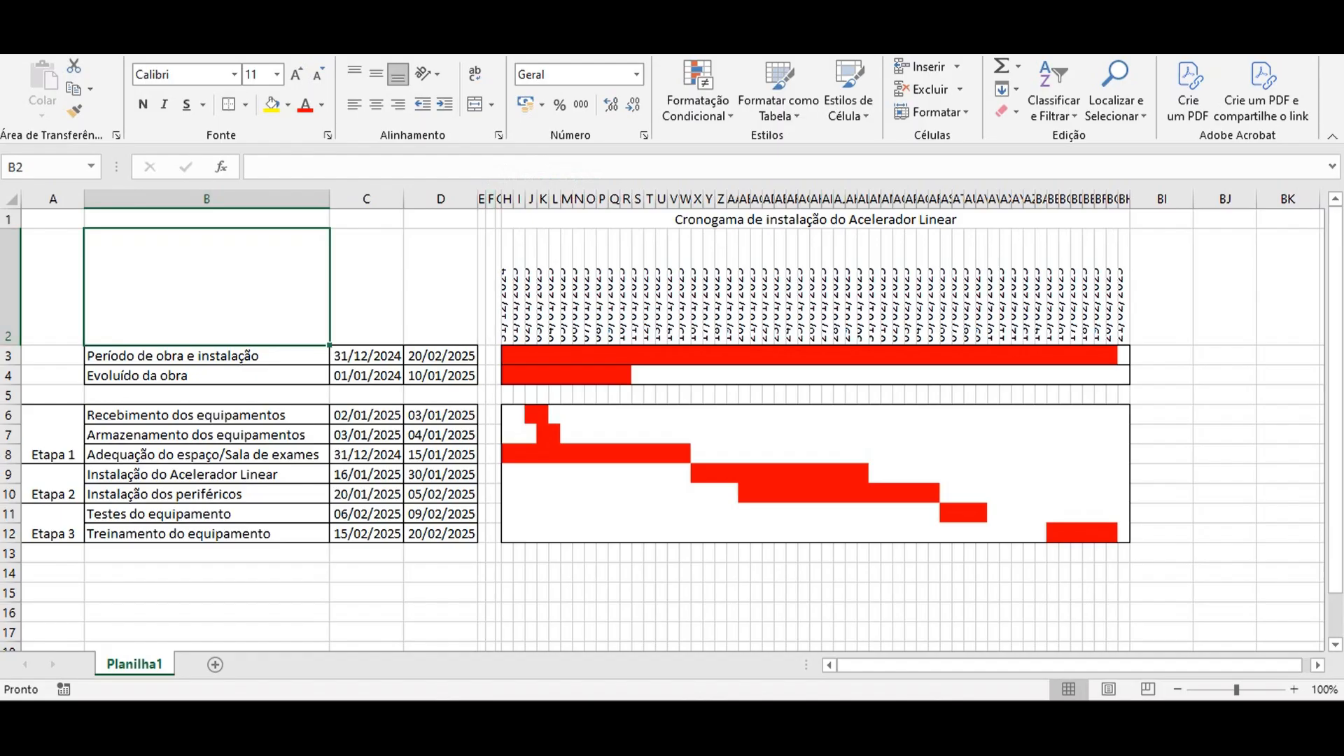
Set the start date of Adequação do espaço/Sala de exames in C8 to 15/01/2024.
{"action": "double_click", "coordinate": [349, 455]}
{"action": "left_click_drag", "start_coordinate": [349, 454], "coordinate": [333, 454]}
{"action": "type", "text": "15"}
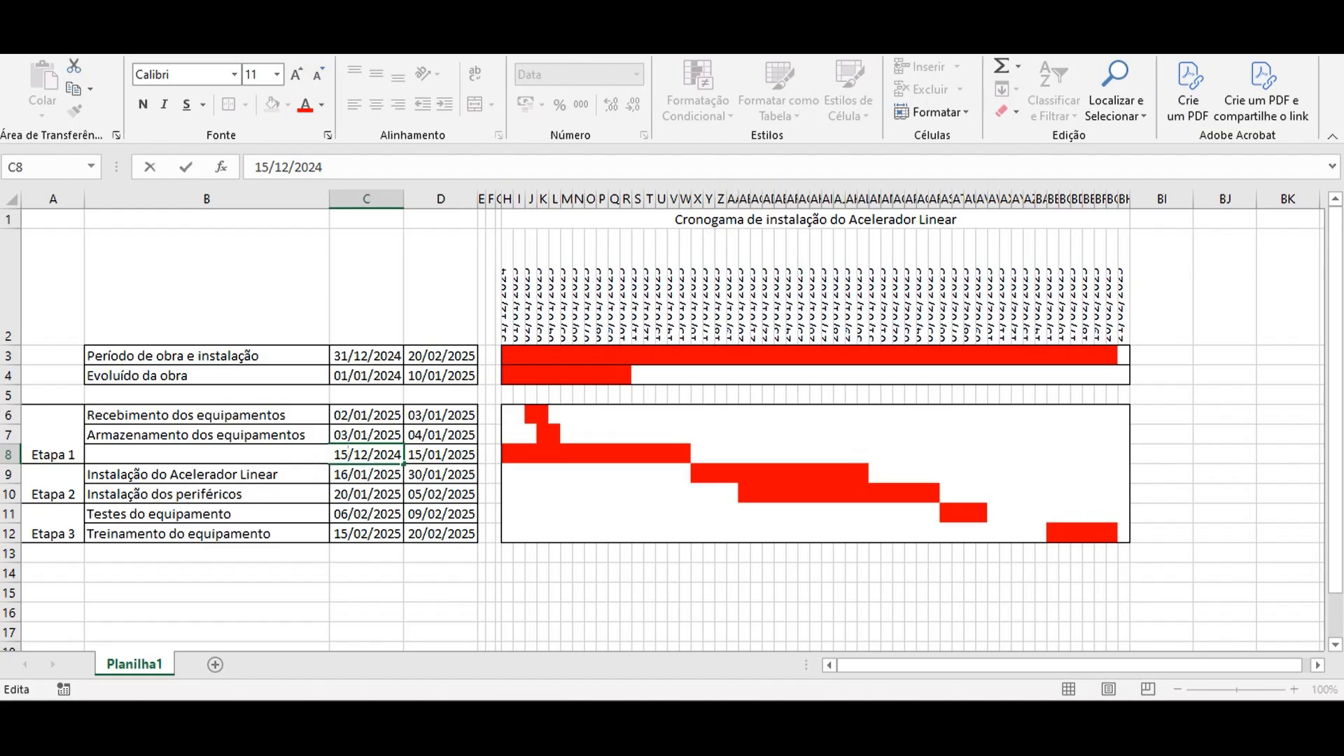
{"action": "left_click", "coordinate": [361, 454]}
{"action": "double_click", "coordinate": [361, 455]}
{"action": "key", "text": "BackSpace"}
{"action": "type", "text": "01"}
{"action": "key", "text": "Return"}
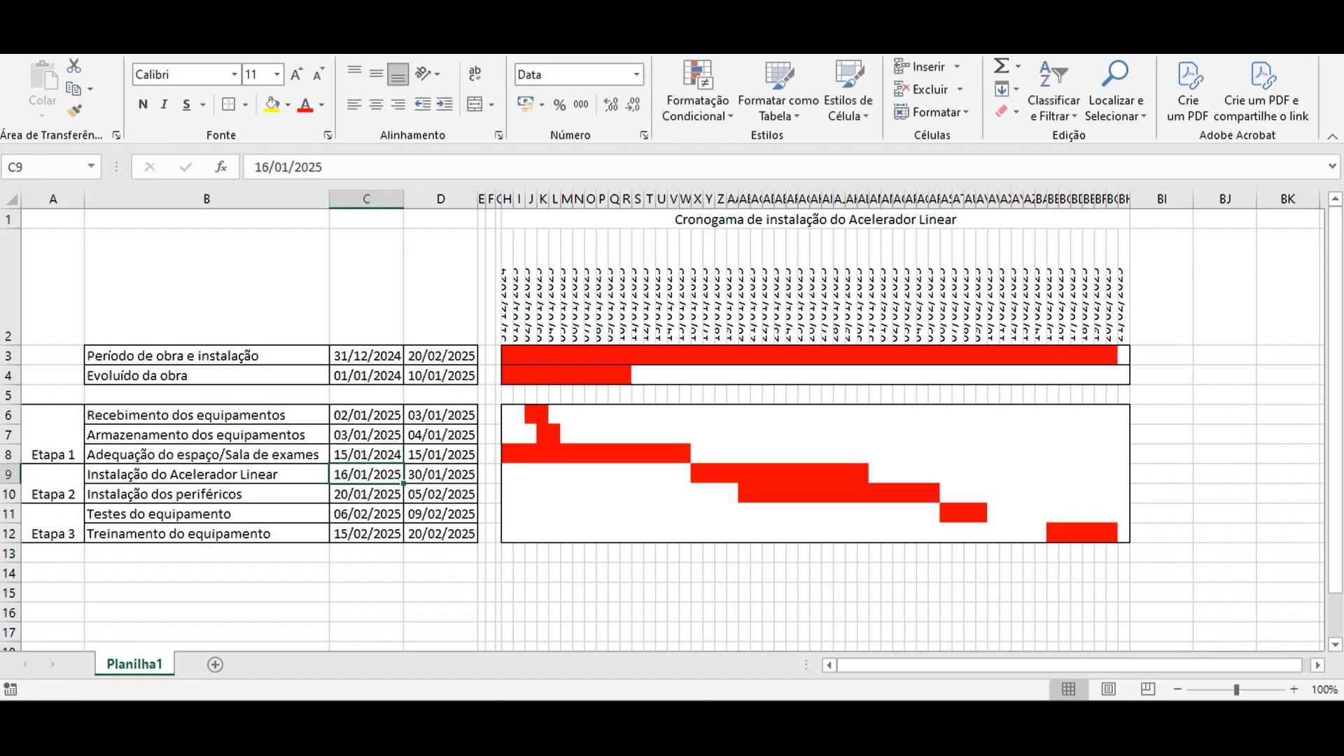
Change the day of the start date in C8 to 01, making it 01/01/2024.
{"action": "double_click", "coordinate": [341, 454]}
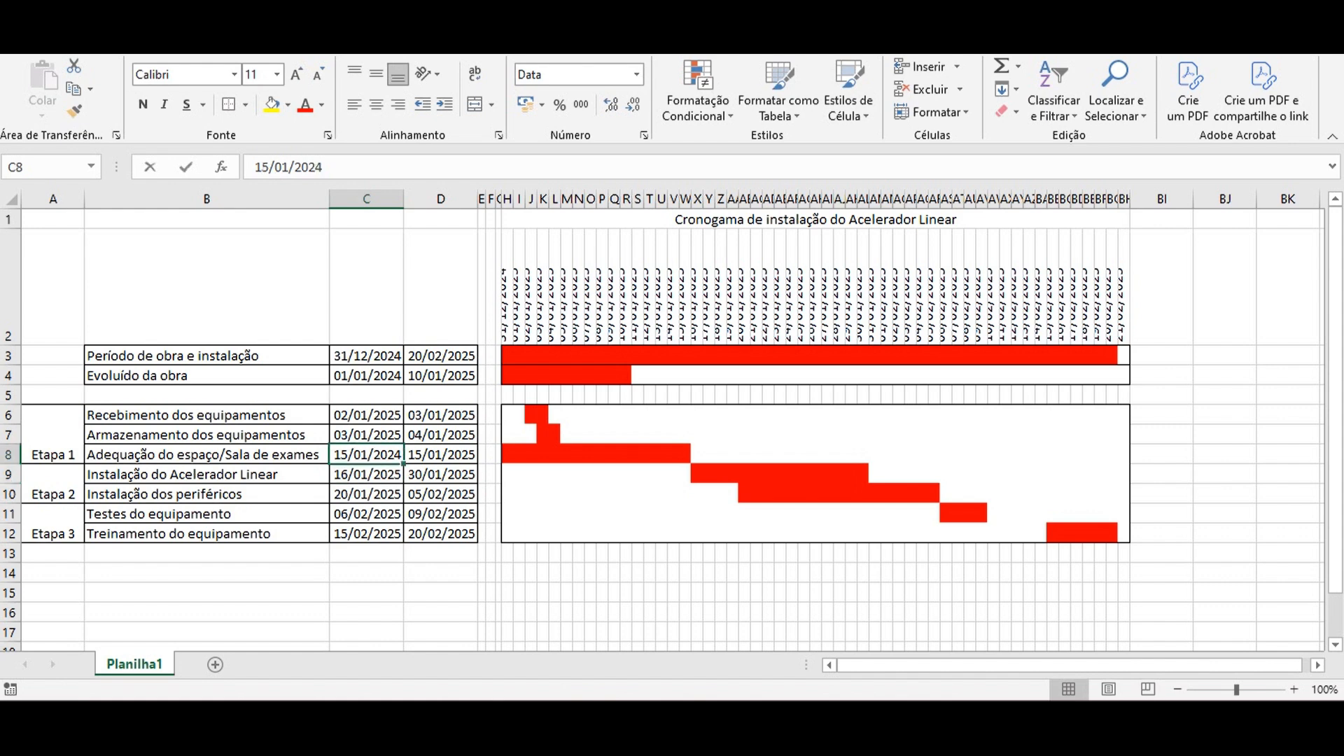
{"action": "double_click", "coordinate": [341, 454]}
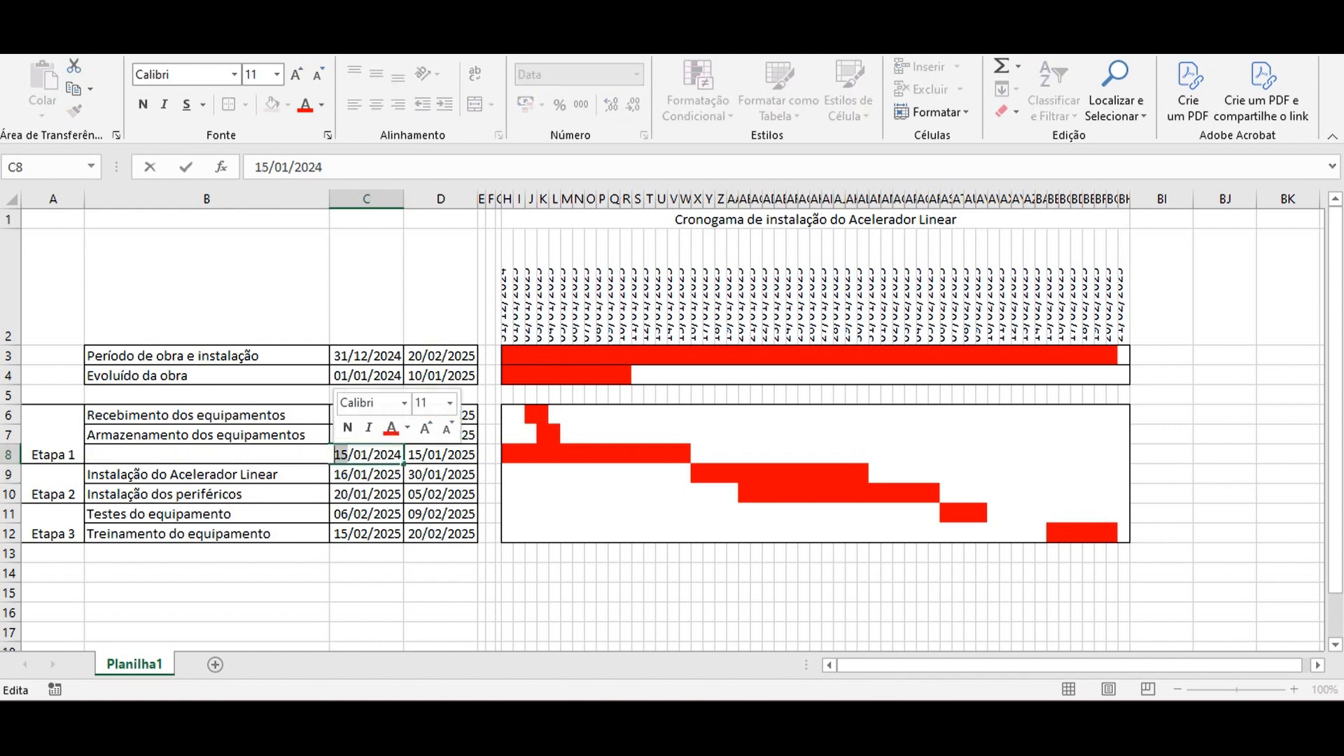
{"action": "type", "text": "01"}
{"action": "key", "text": "Return"}
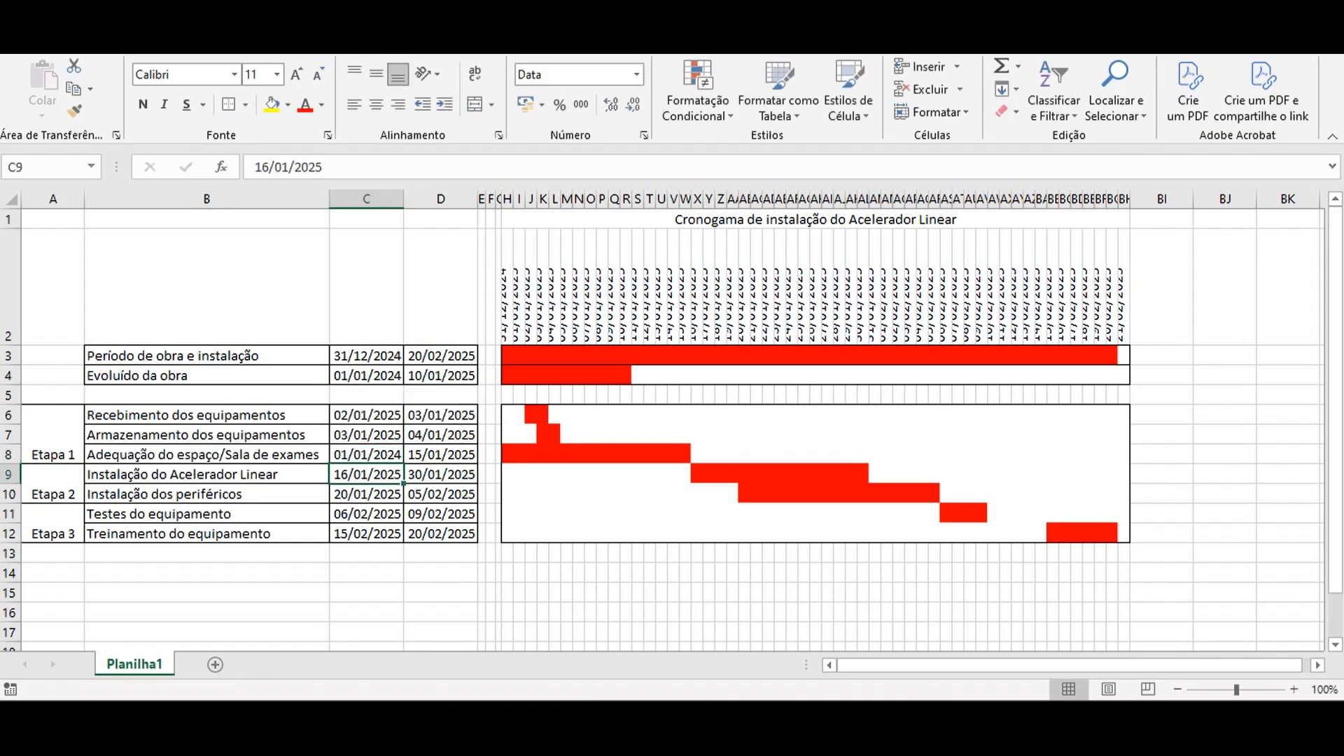
Change the day of the start date in C8 back to 15, making it 15/01/2024.
{"action": "double_click", "coordinate": [340, 454]}
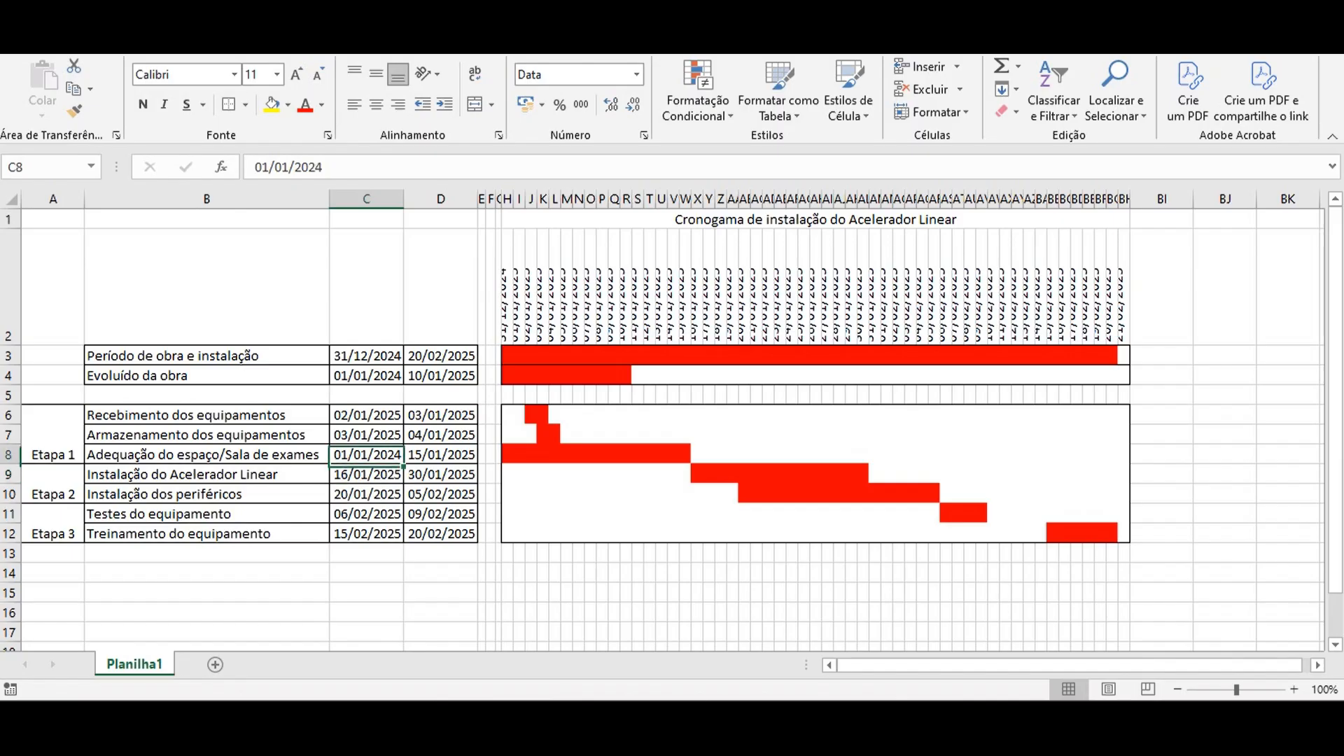
{"action": "double_click", "coordinate": [341, 455]}
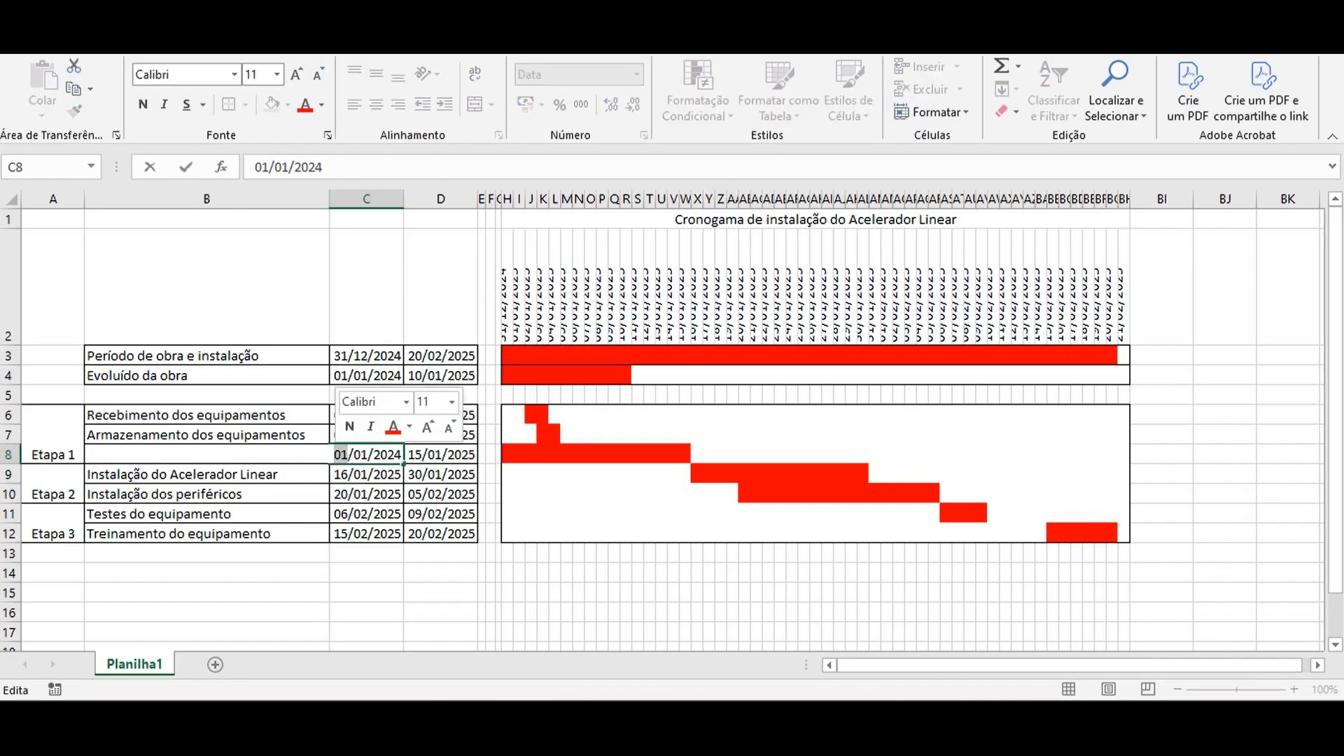
{"action": "type", "text": "15"}
{"action": "key", "text": "Return"}
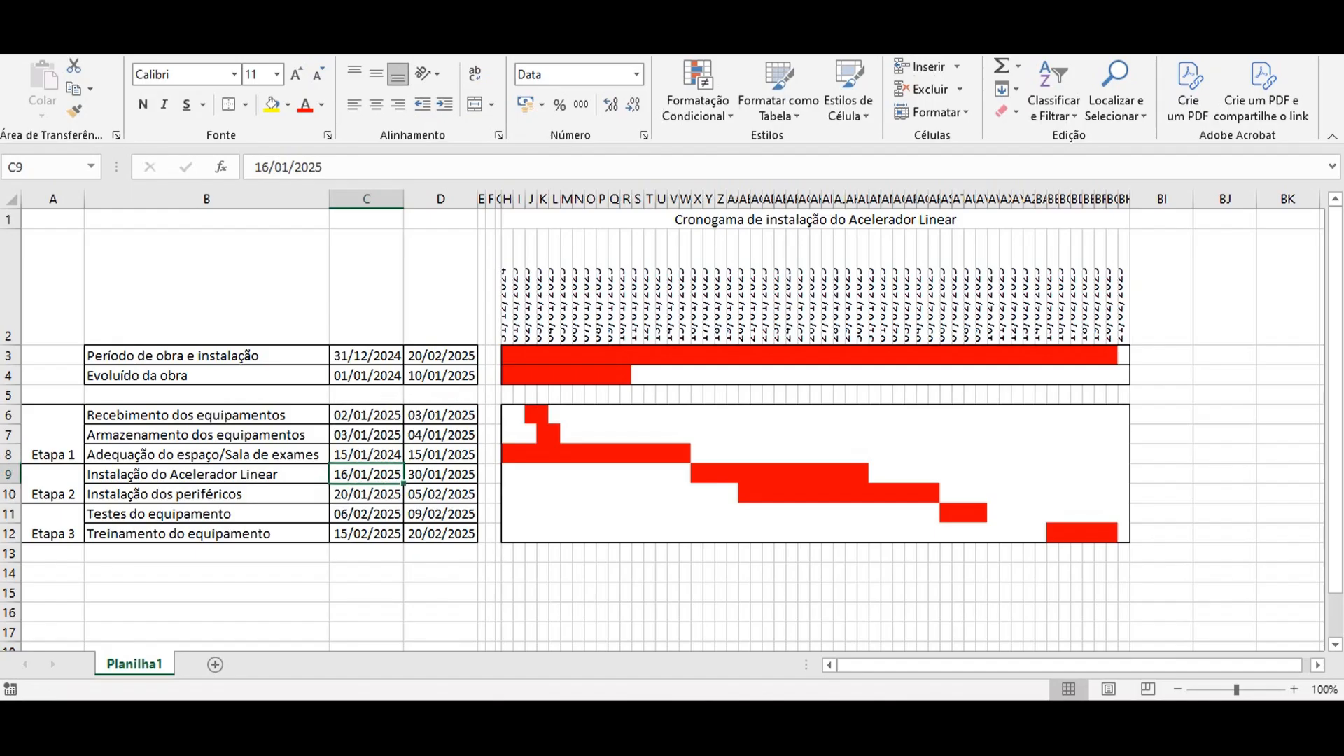
Inspect the timeline formulas in I8 and K8 and the header date in N2.
{"action": "left_click", "coordinate": [519, 454]}
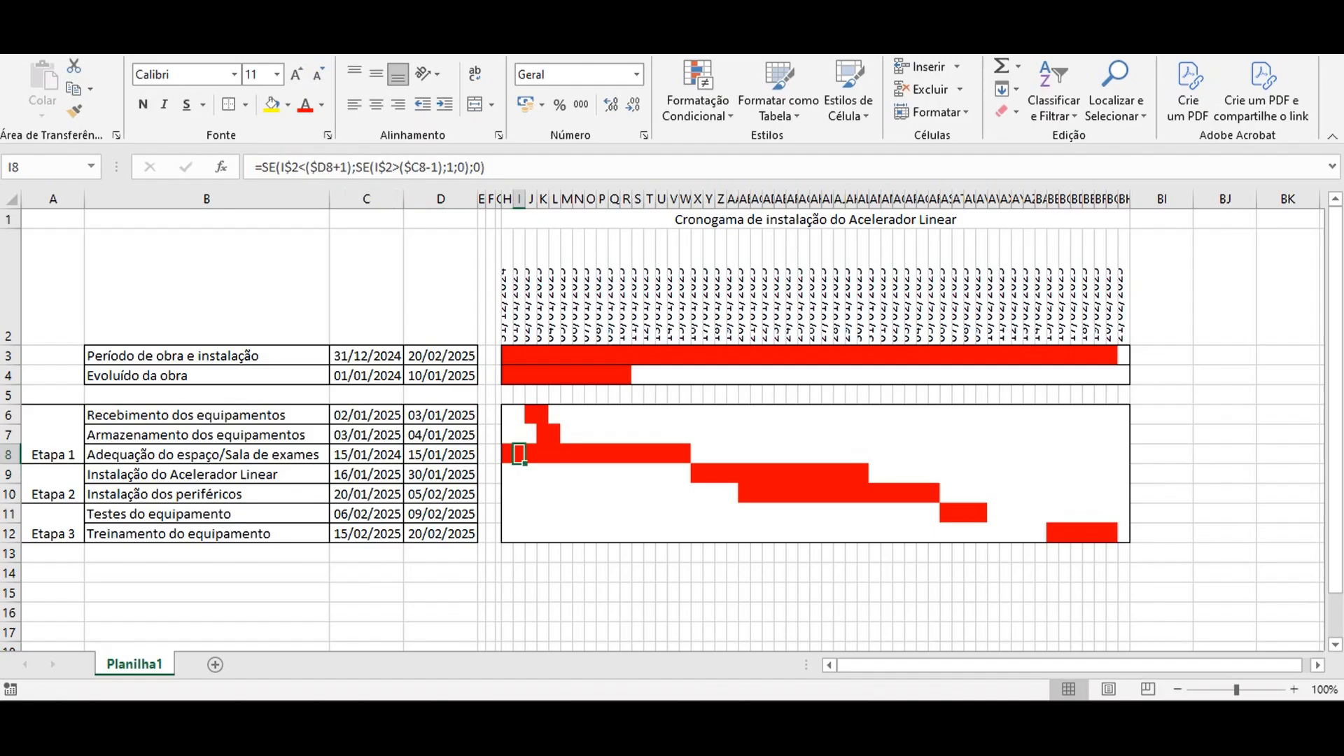
{"action": "double_click", "coordinate": [541, 454]}
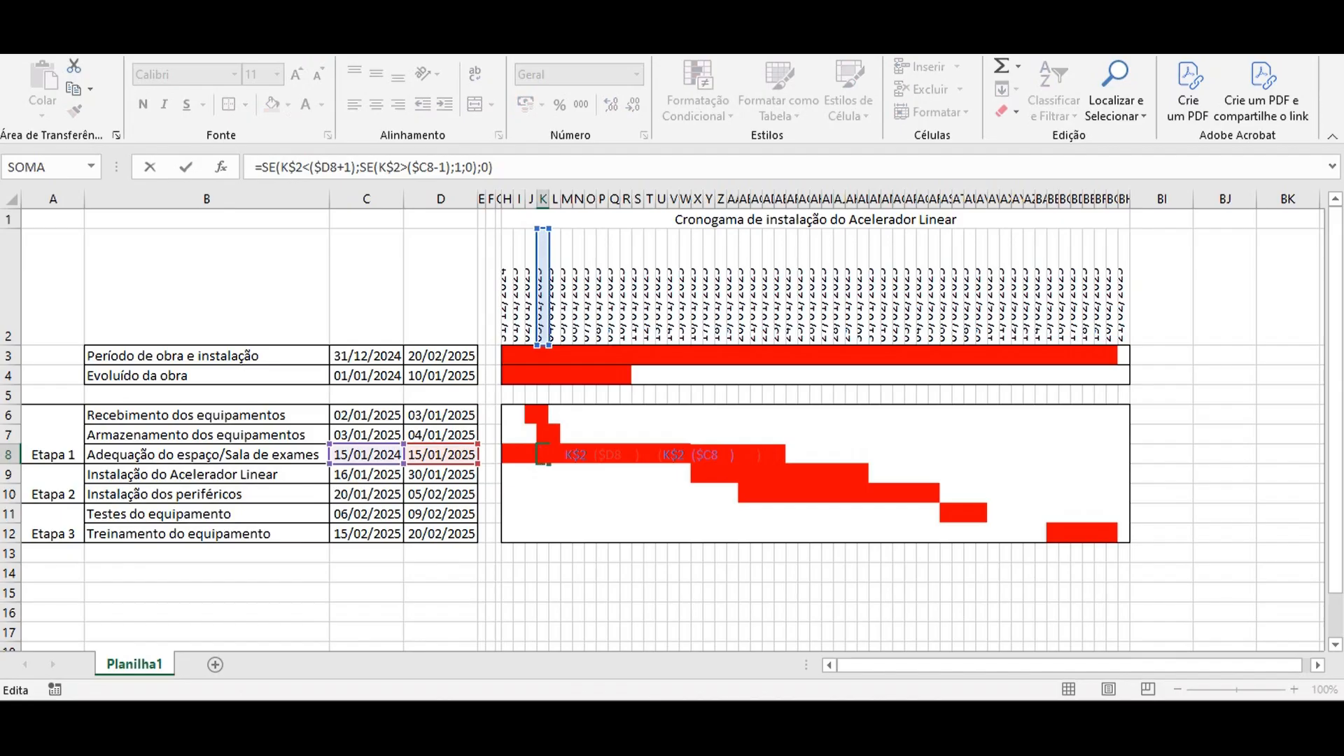
{"action": "key", "text": "Return"}
{"action": "left_click", "coordinate": [578, 287]}
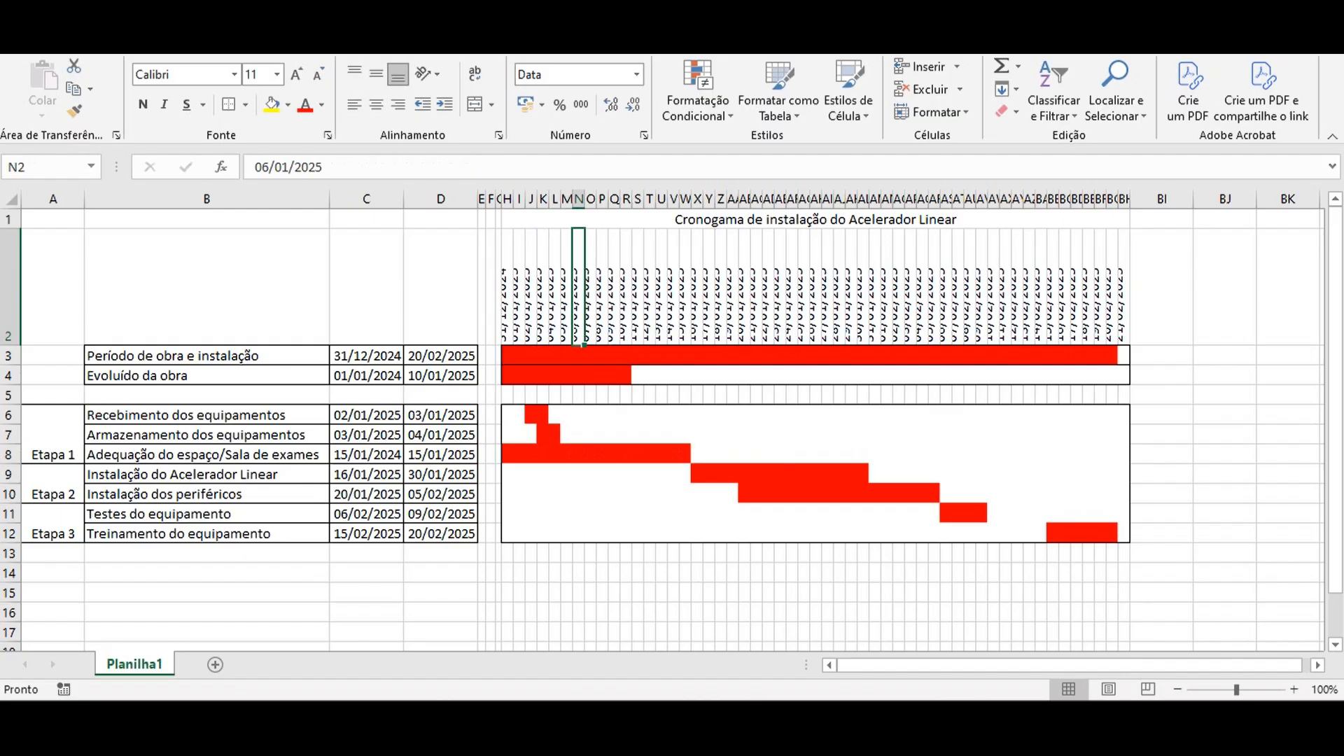
Try 20/01/2024 as the end date of Adequação do espaço/Sala de exames in D8, and undo the change.
{"action": "left_click", "coordinate": [441, 455]}
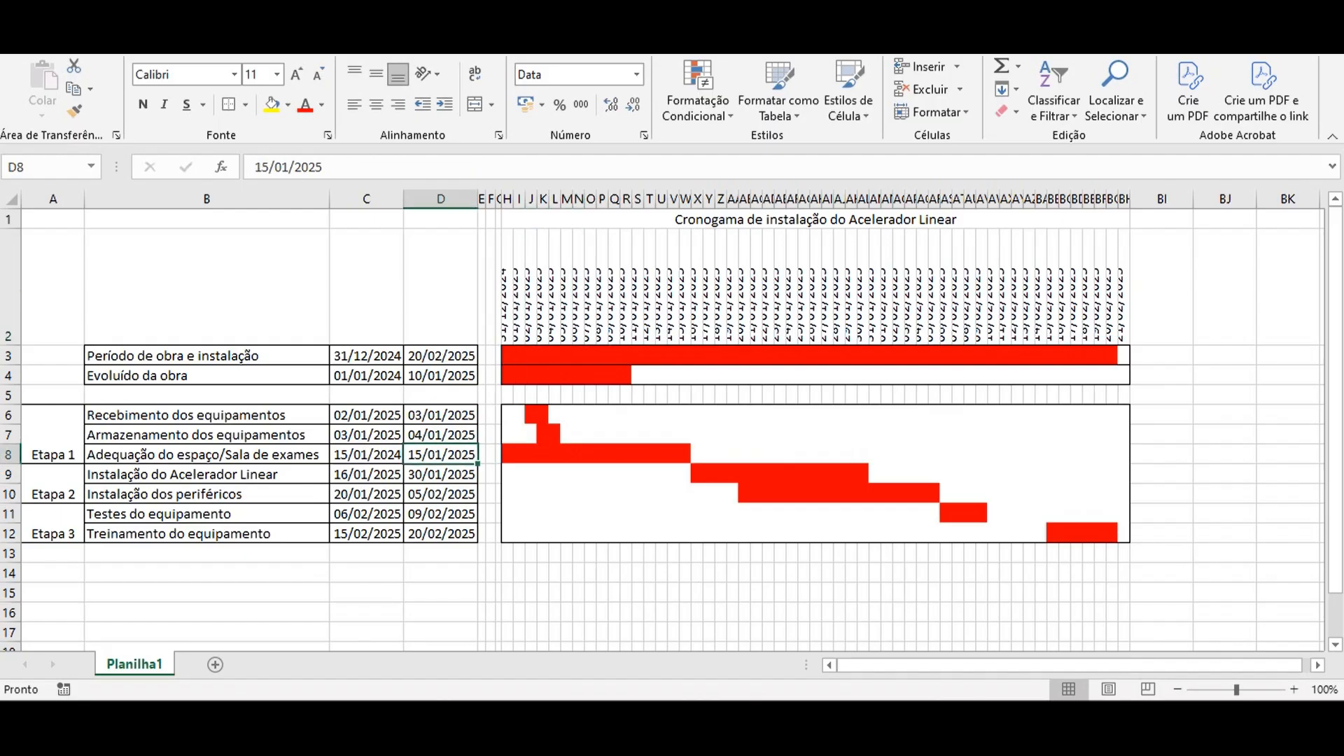
{"action": "type", "text": "20/01/2024"}
{"action": "key", "text": "Return"}
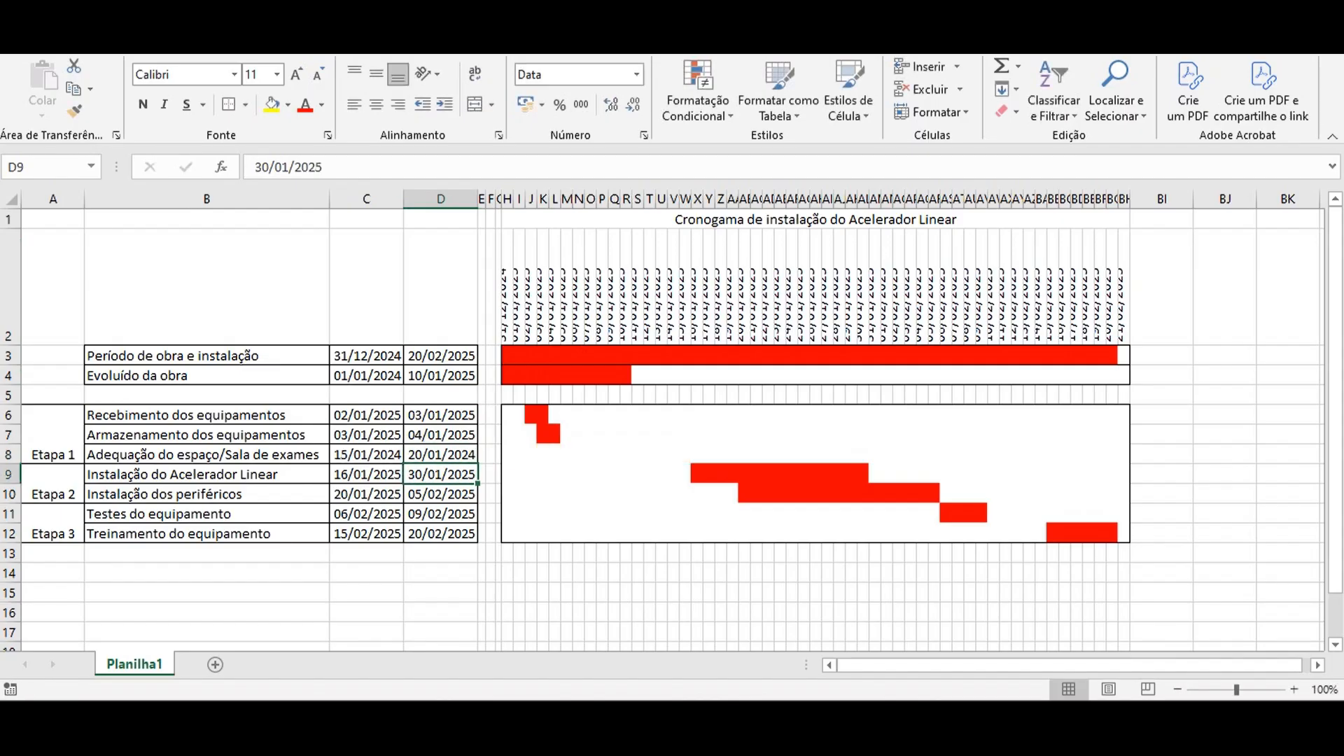
{"action": "left_click", "coordinate": [440, 454]}
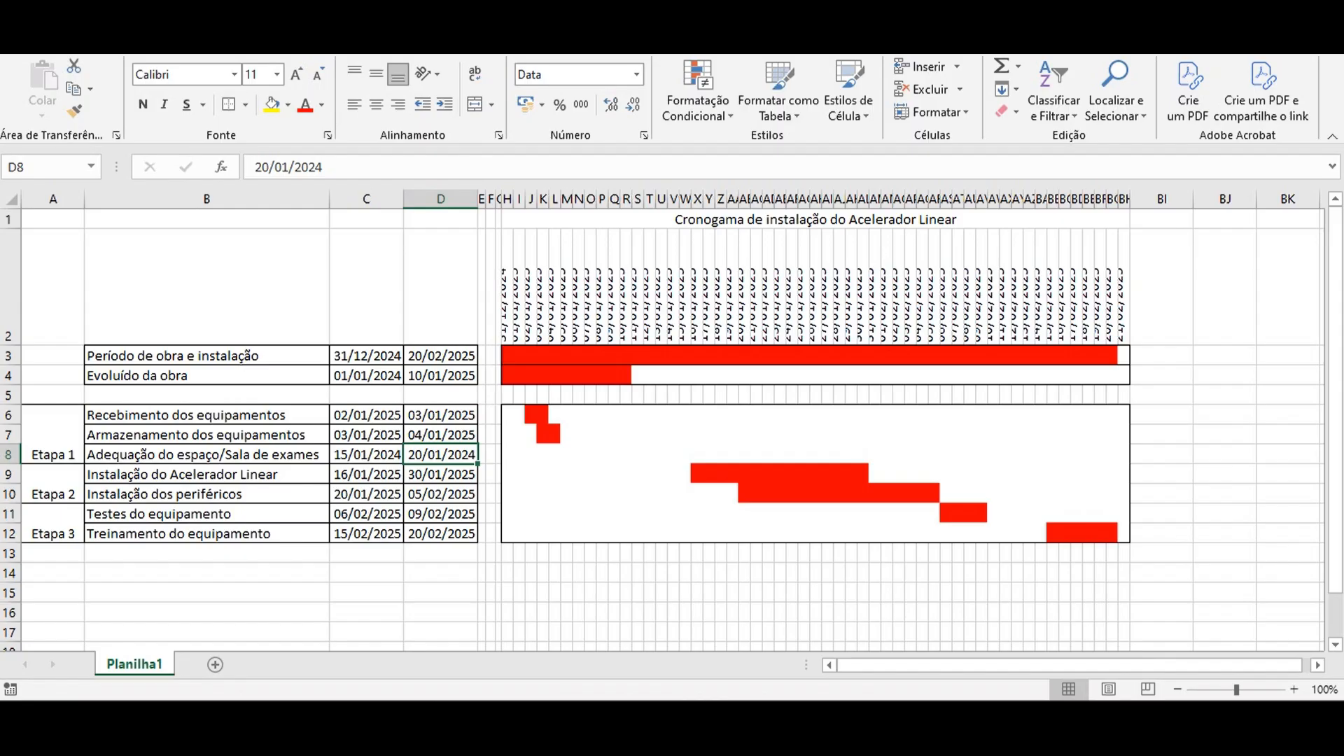
{"action": "key", "text": "ctrl+z"}
Check the formula in K8 and set the Adequação do espaço/Sala de exames start date in C8 to 15/01/2025.
{"action": "left_click", "coordinate": [543, 454]}
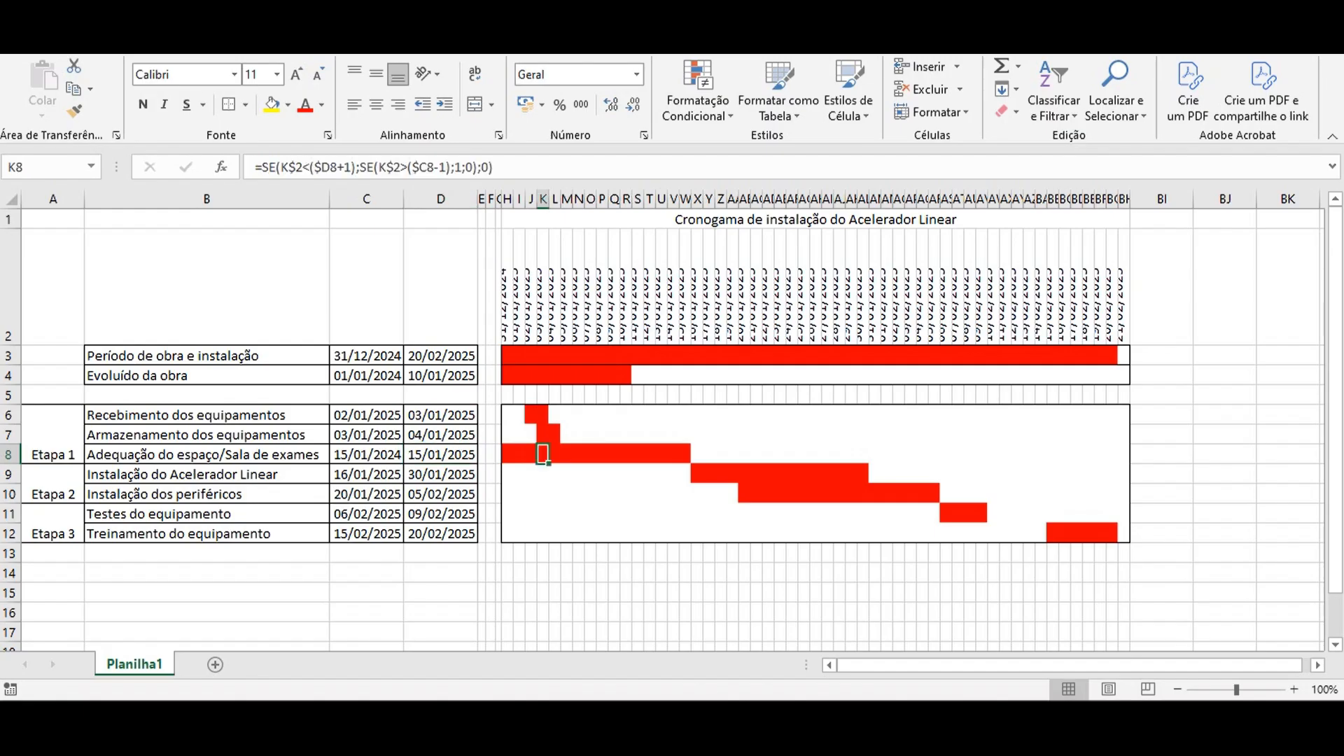
{"action": "left_click", "coordinate": [366, 455]}
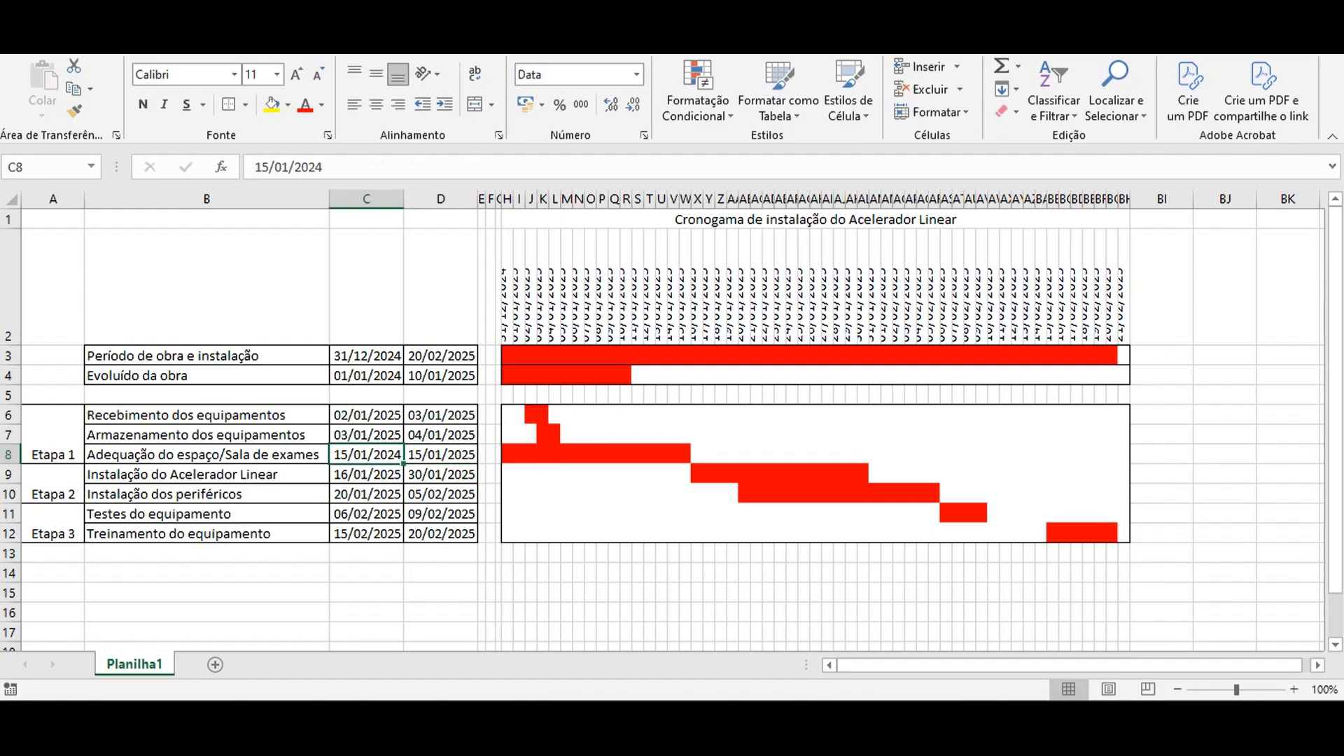
{"action": "type", "text": "15/"}
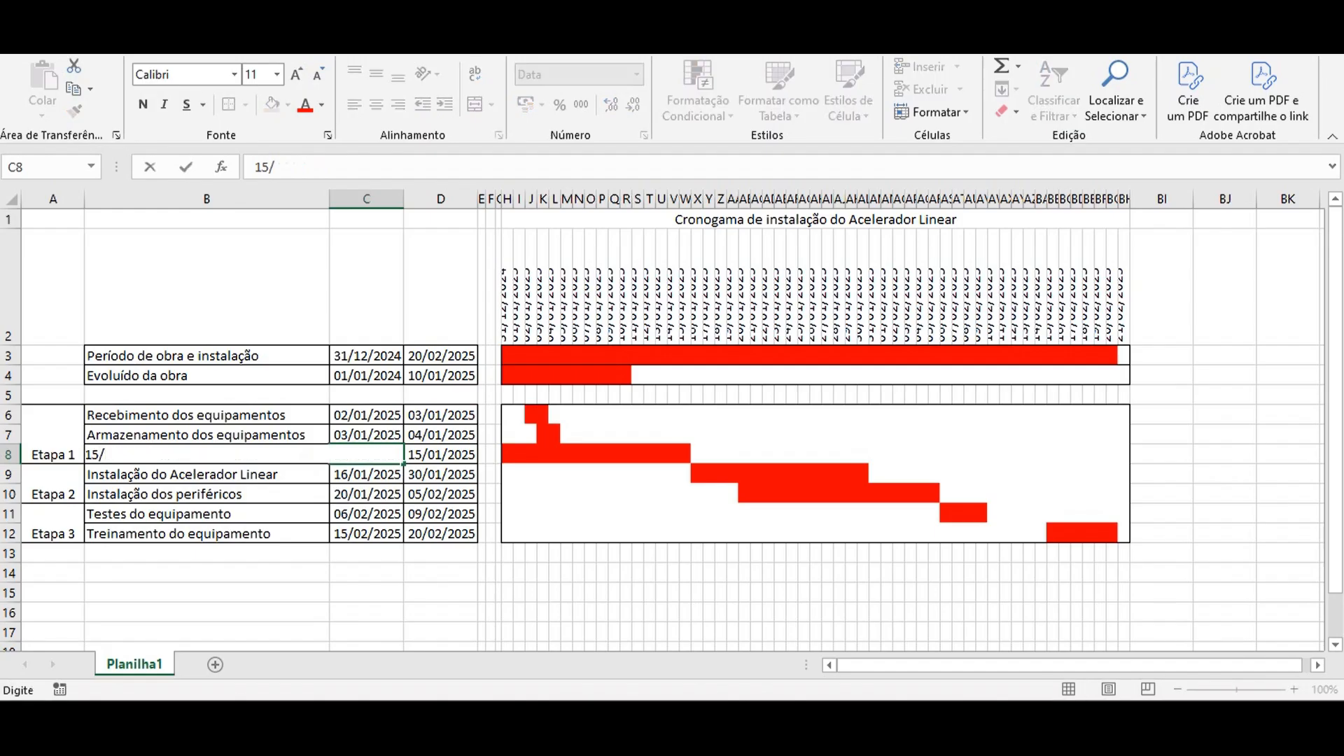
{"action": "type", "text": "01/2025"}
{"action": "key", "text": "Return"}
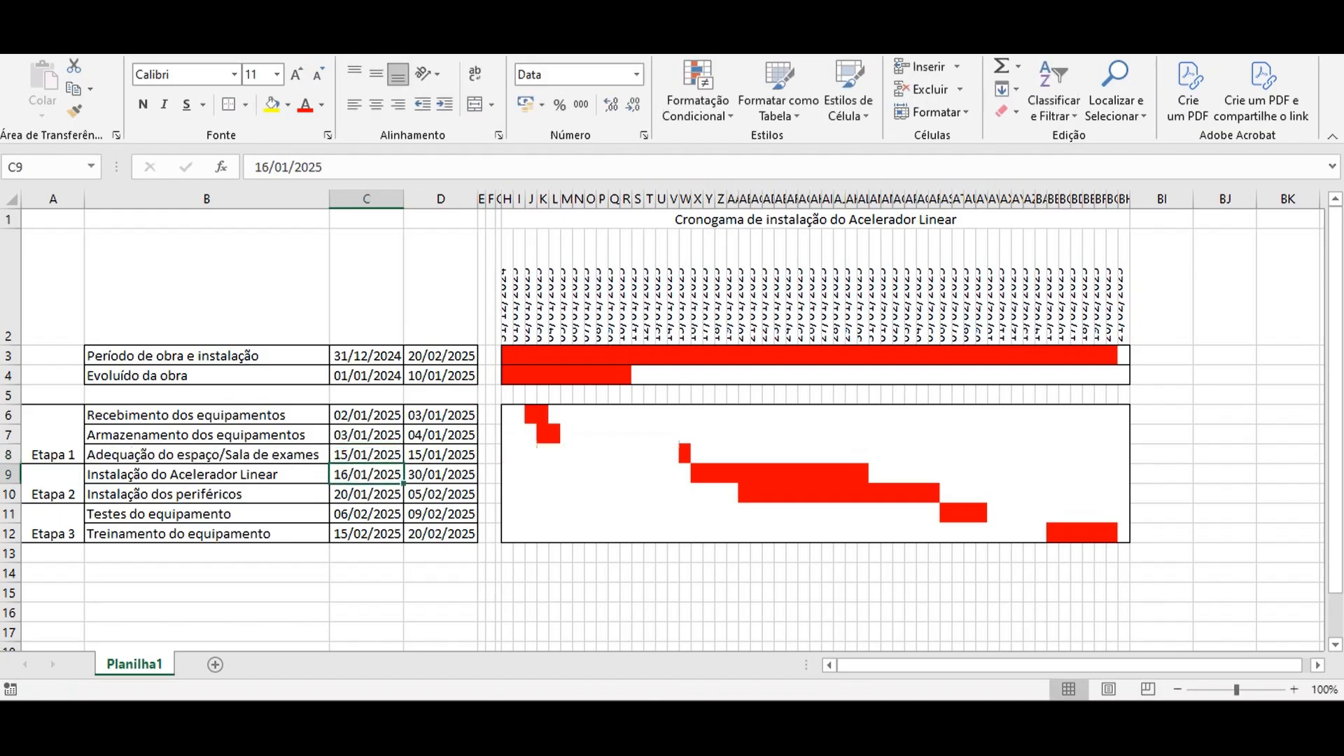
Set the end date of Adequação do espaço/Sala de exames in D8 to 20/01/2025.
{"action": "left_click", "coordinate": [440, 455]}
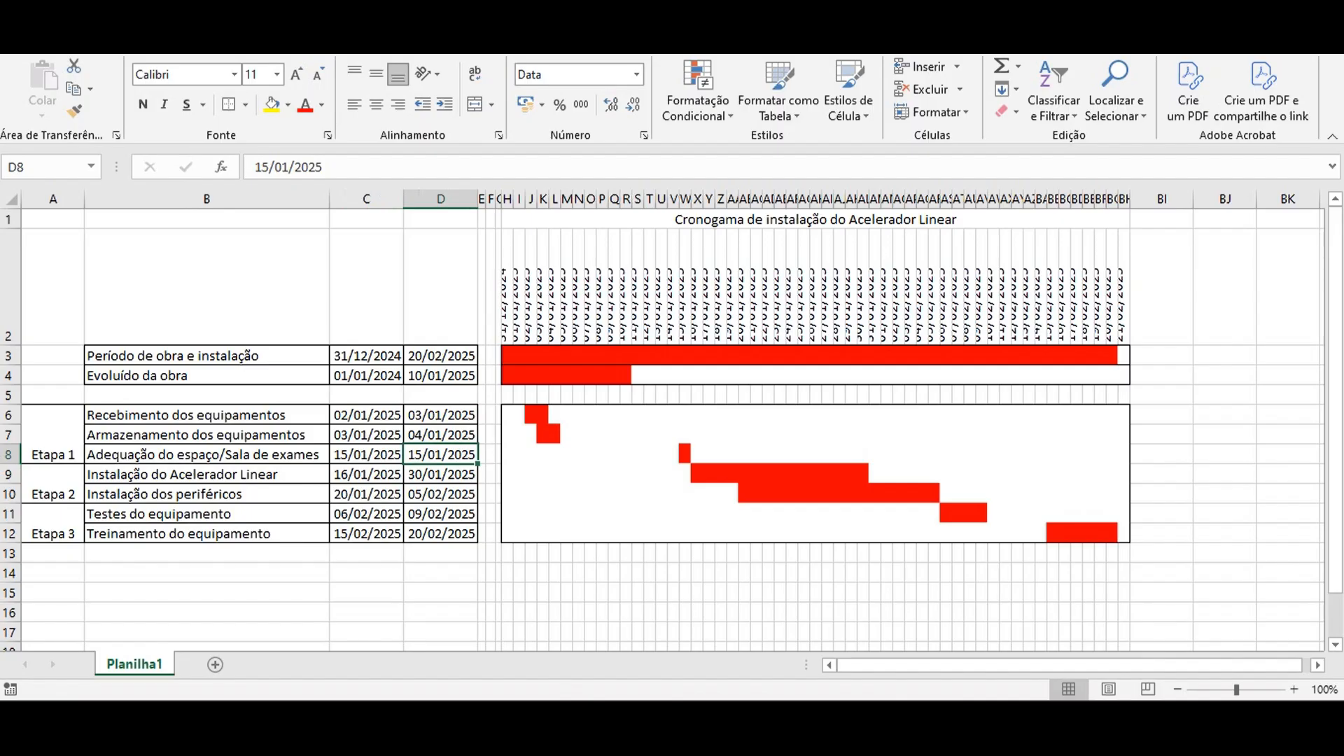
{"action": "type", "text": "20/01/2025"}
{"action": "key", "text": "Return"}
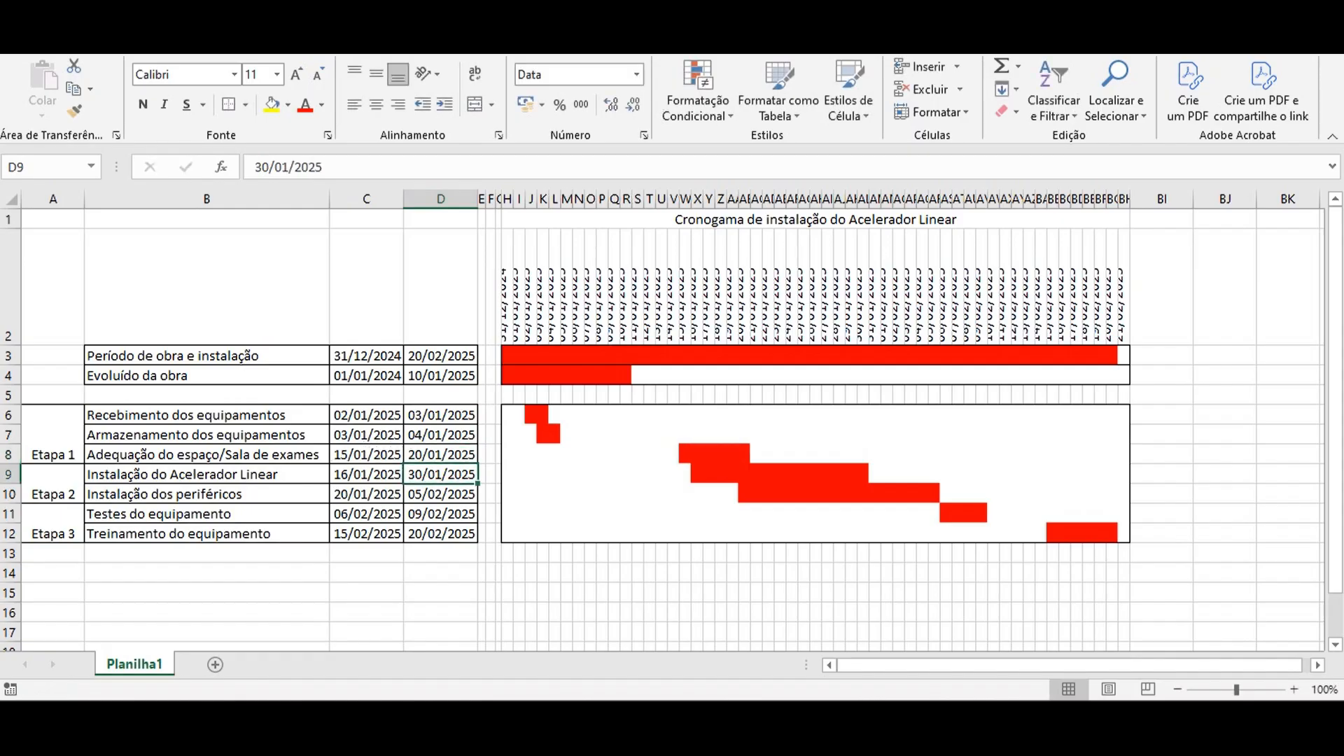
Set the start date of Instalação do Acelerador Linear in C9 to 04/01/2025.
{"action": "left_click", "coordinate": [366, 475]}
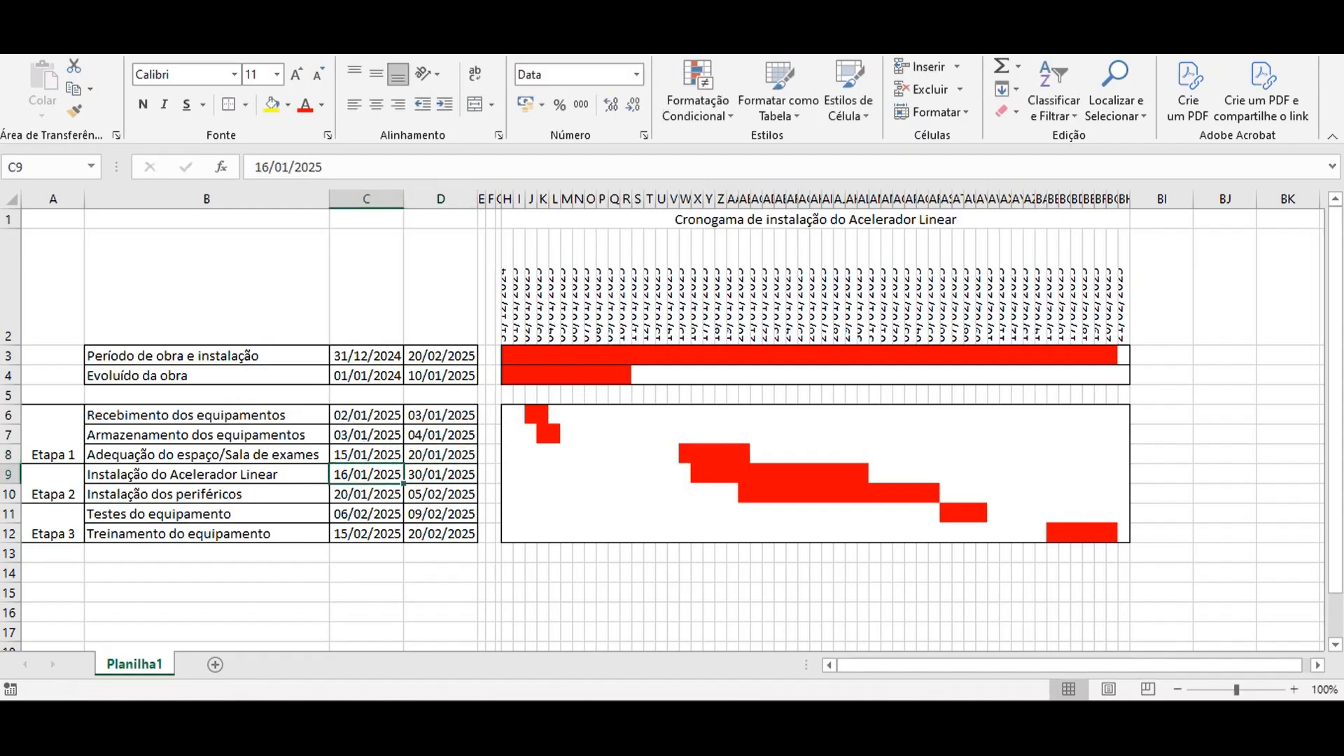
{"action": "key", "text": "F2"}
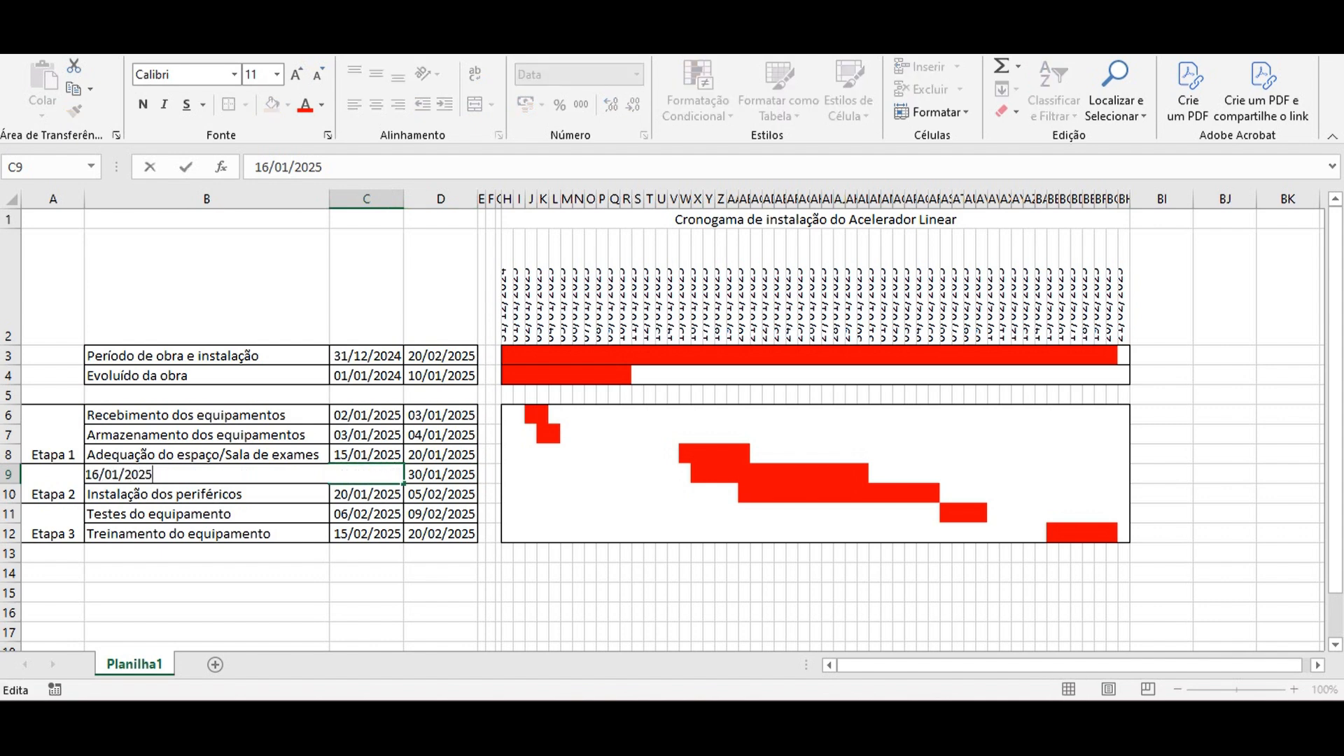
{"action": "double_click", "coordinate": [262, 168]}
{"action": "type", "text": "04"}
{"action": "key", "text": "Return"}
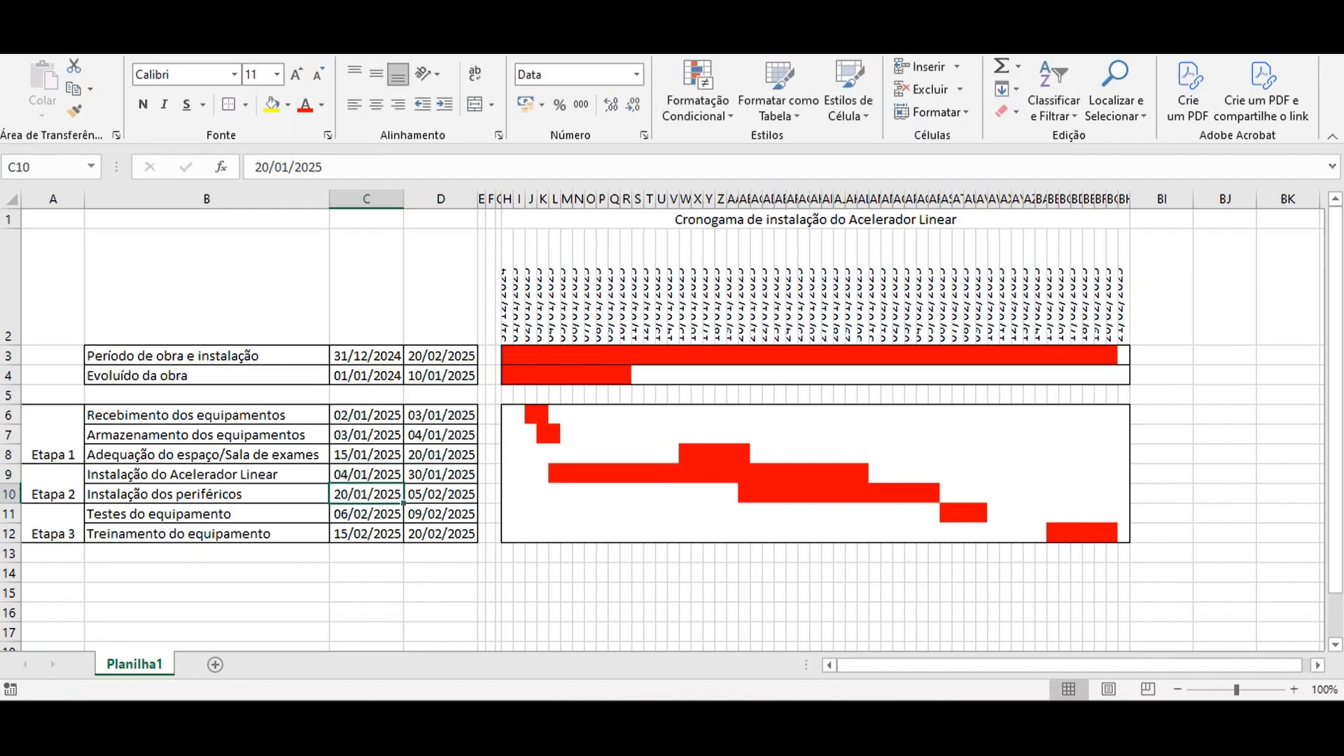
Set the start date of Adequação do espaço/Sala de exames in C8 to 04/01/2025.
{"action": "left_click", "coordinate": [366, 455]}
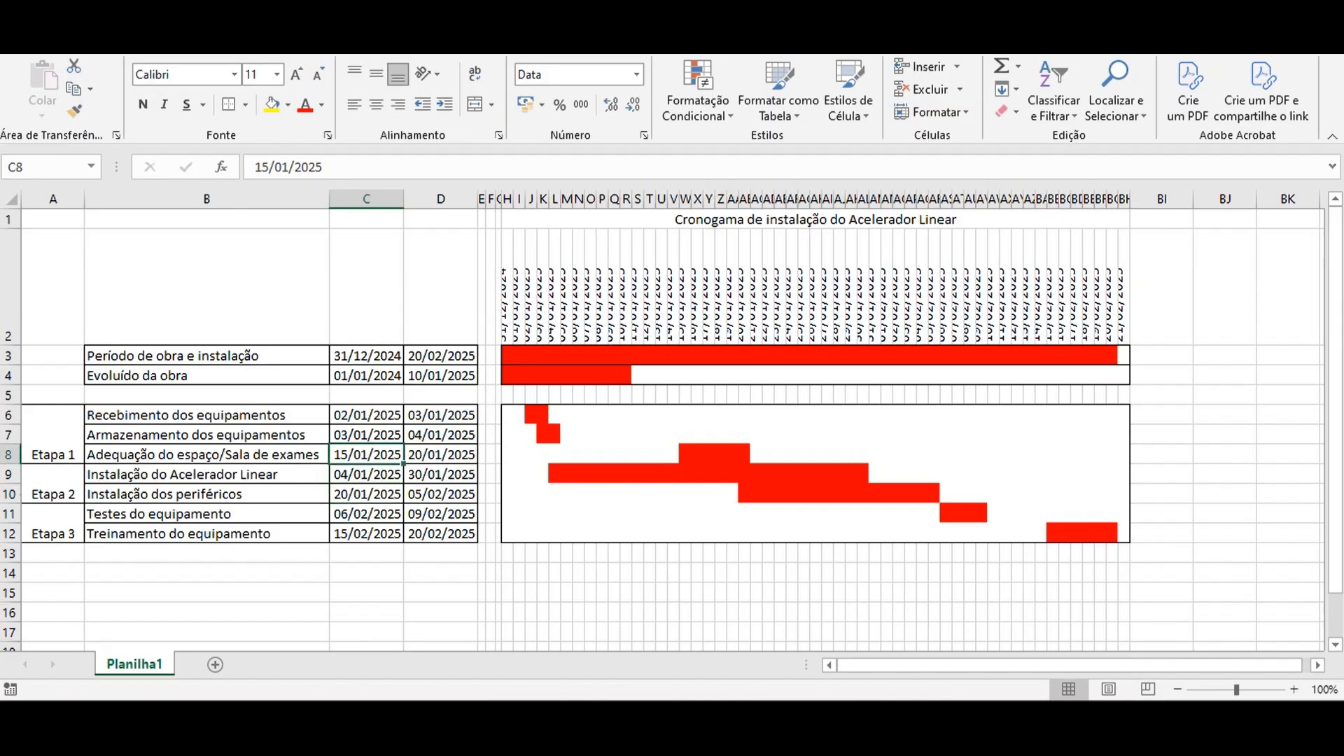
{"action": "double_click", "coordinate": [262, 167]}
{"action": "type", "text": "04"}
{"action": "key", "text": "Return"}
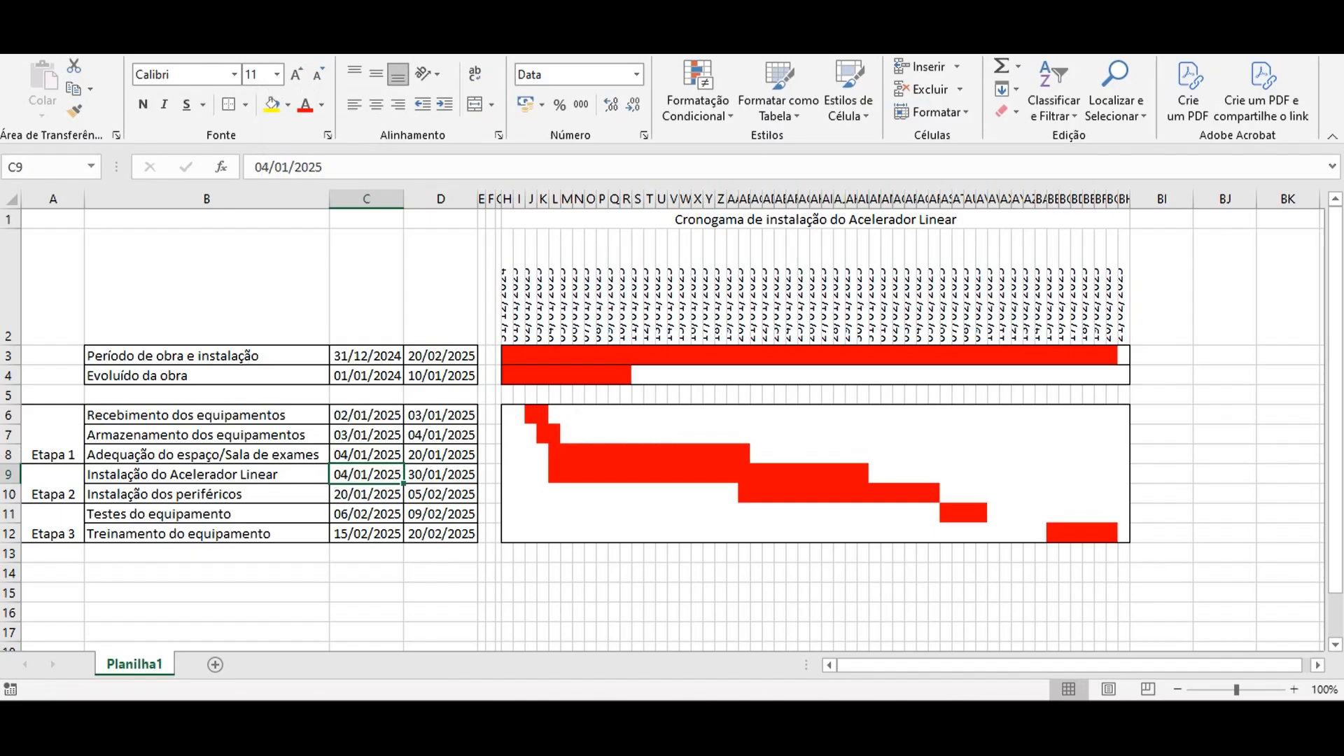